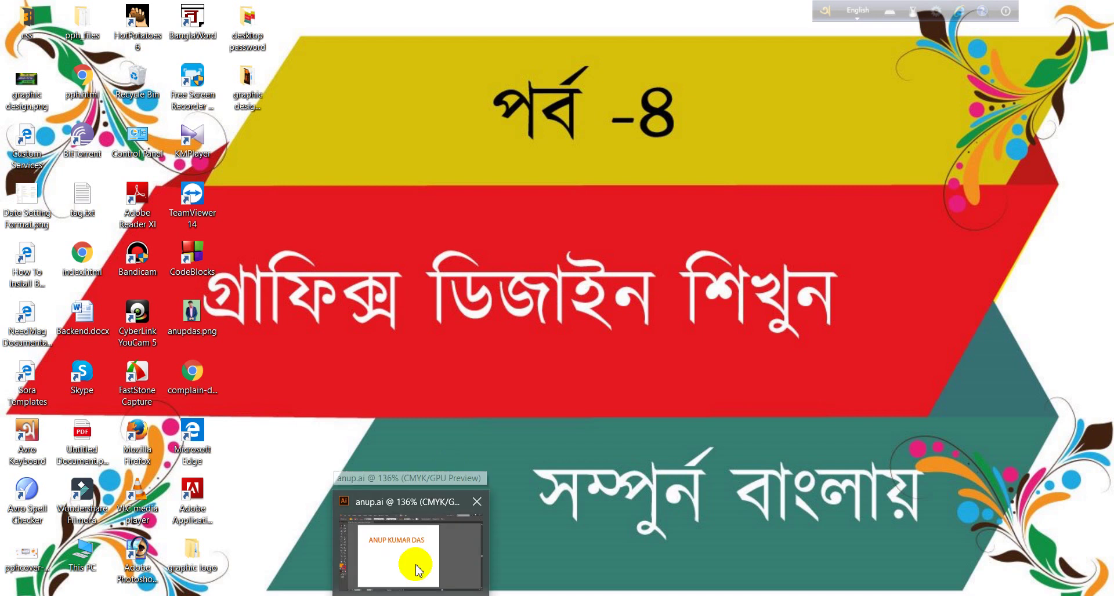
- Switch to the anup.ai Illustrator window from the taskbar
click(416, 572)
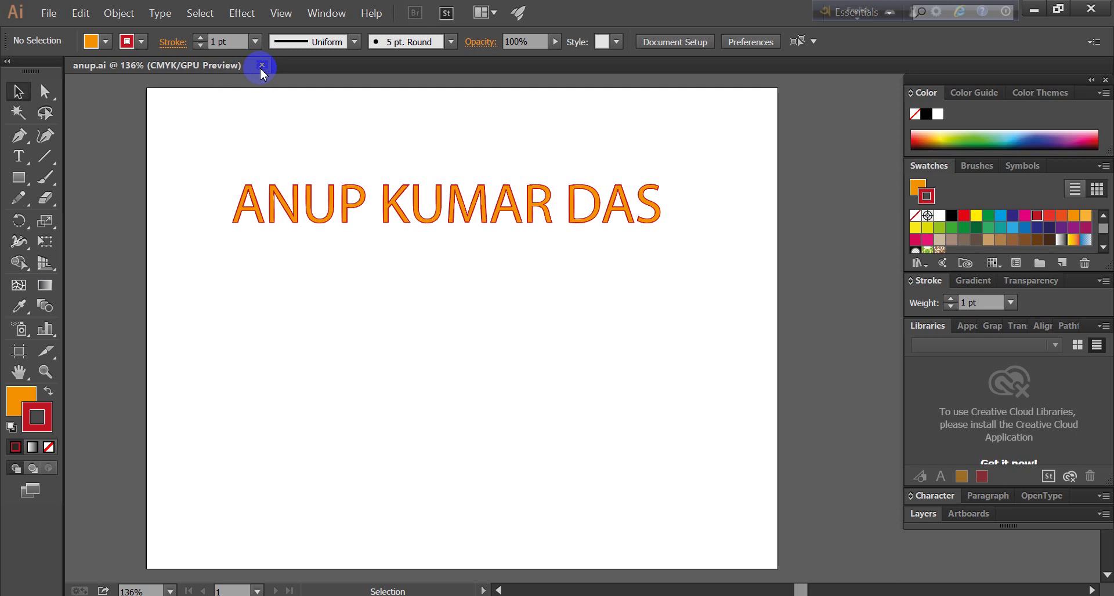
- Close anup.ai and create a new 800 × 610 pt document named class-4
click(261, 65)
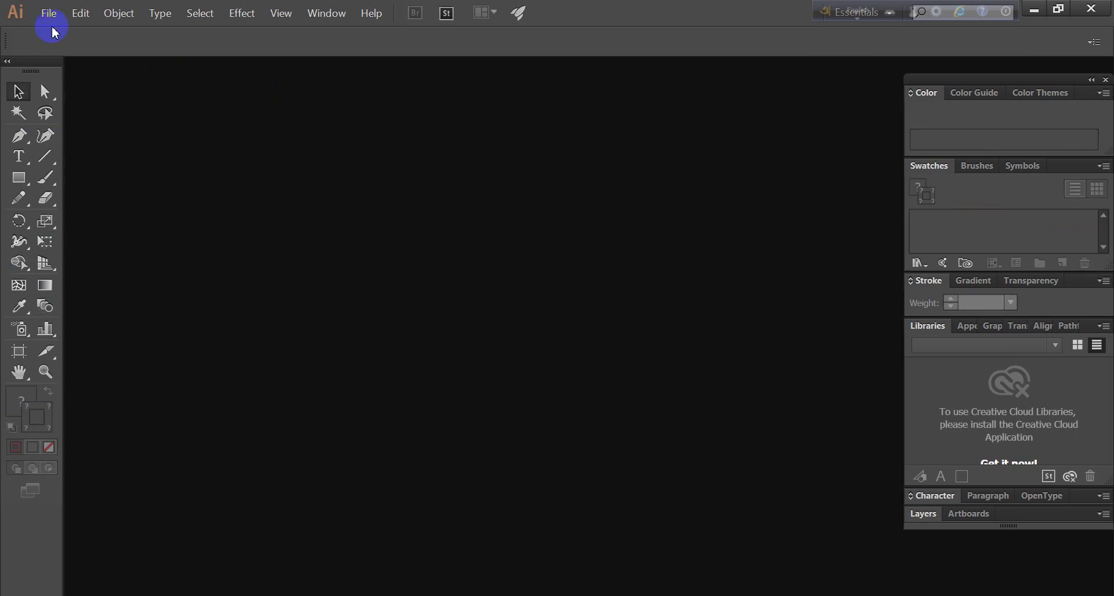
click(50, 14)
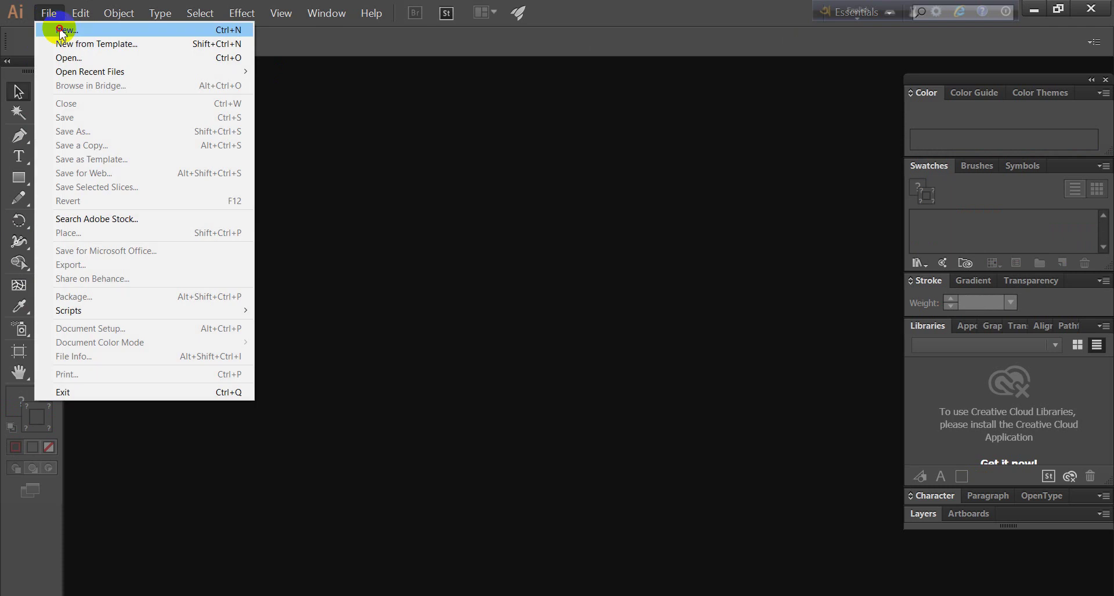
click(61, 33)
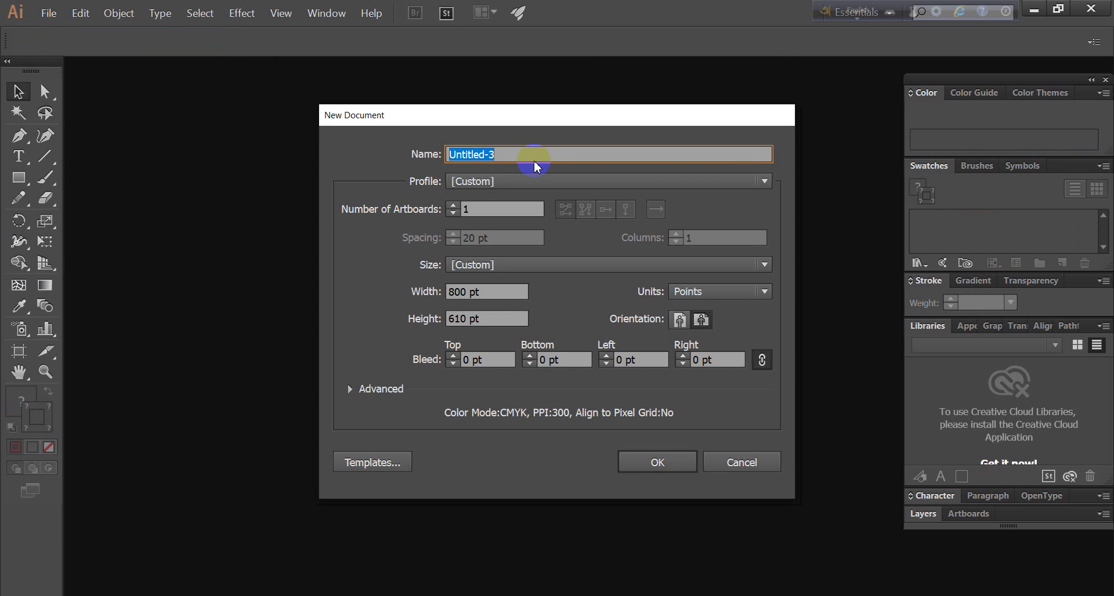
text(class)
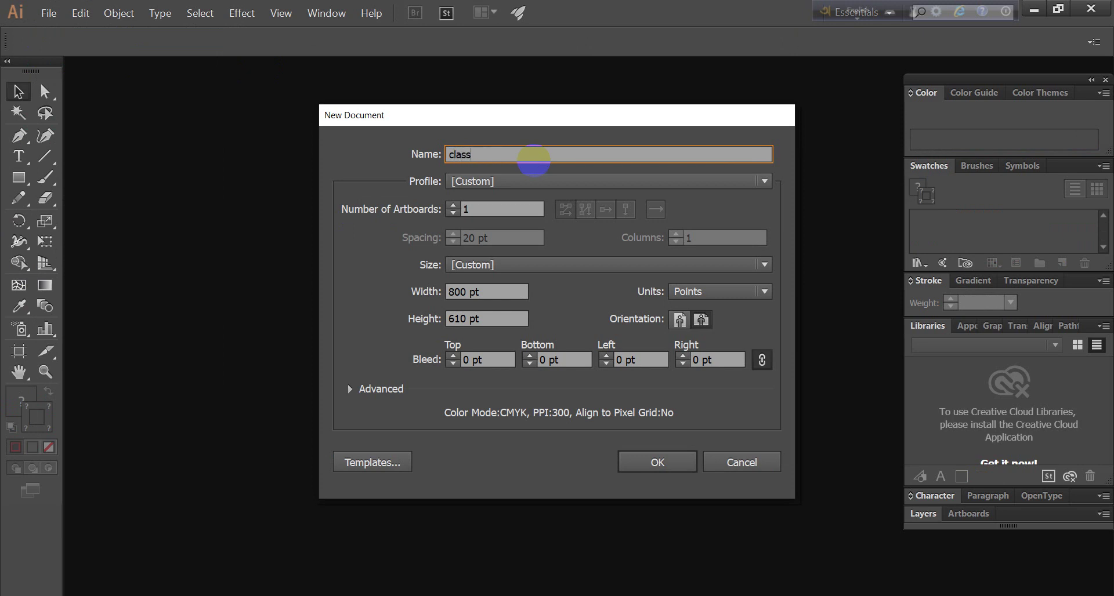
text(-4)
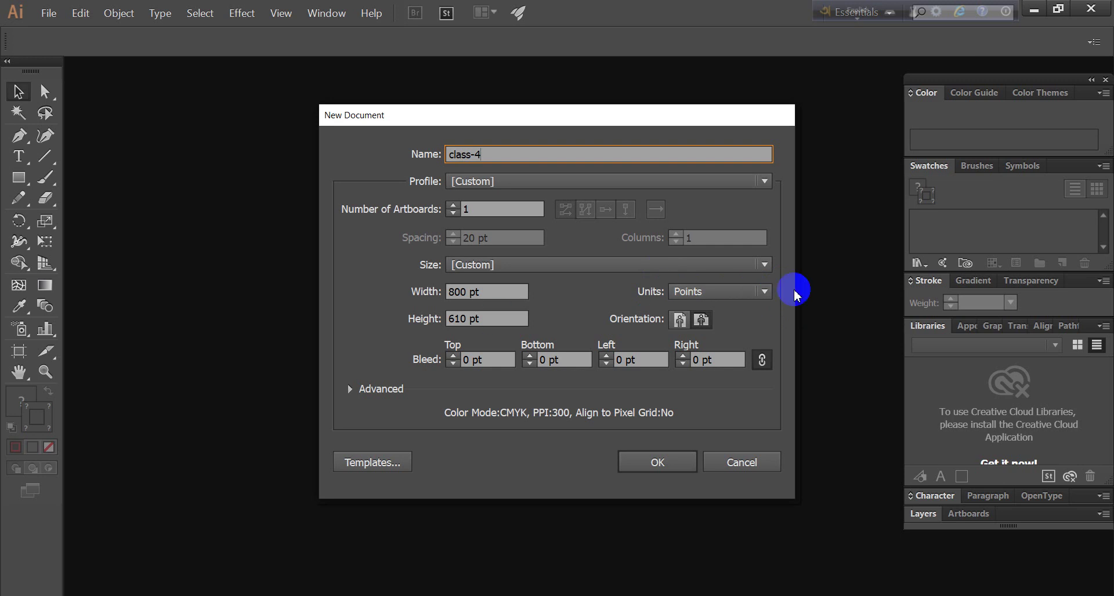
click(647, 469)
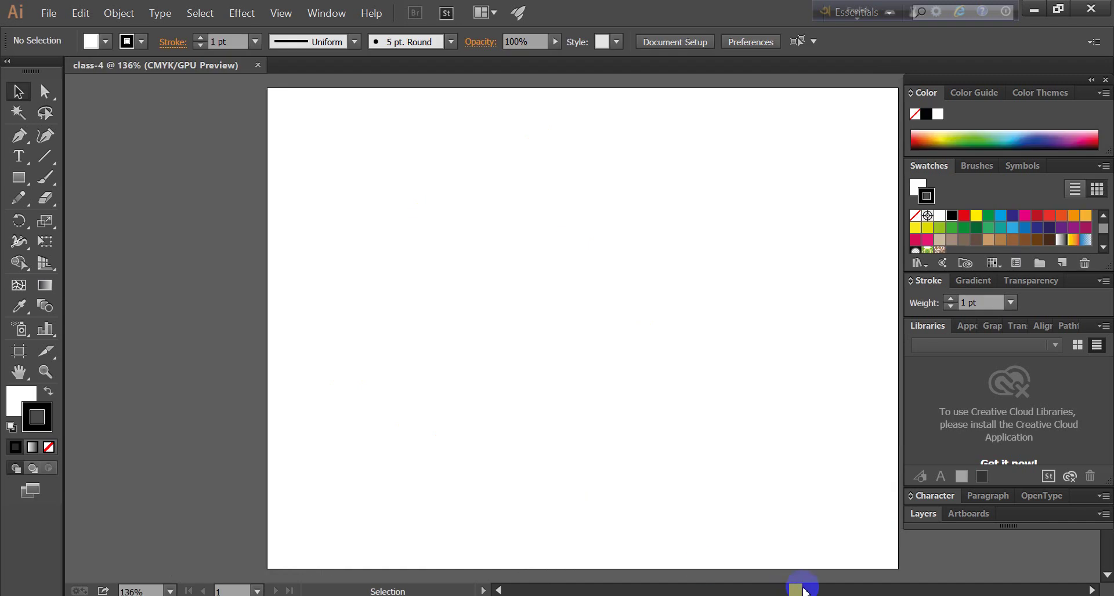
- Scroll the blank class-4 artboard into view and try the Selection, Pen, Magic Wand and Type tools
drag(807, 589, 804, 590)
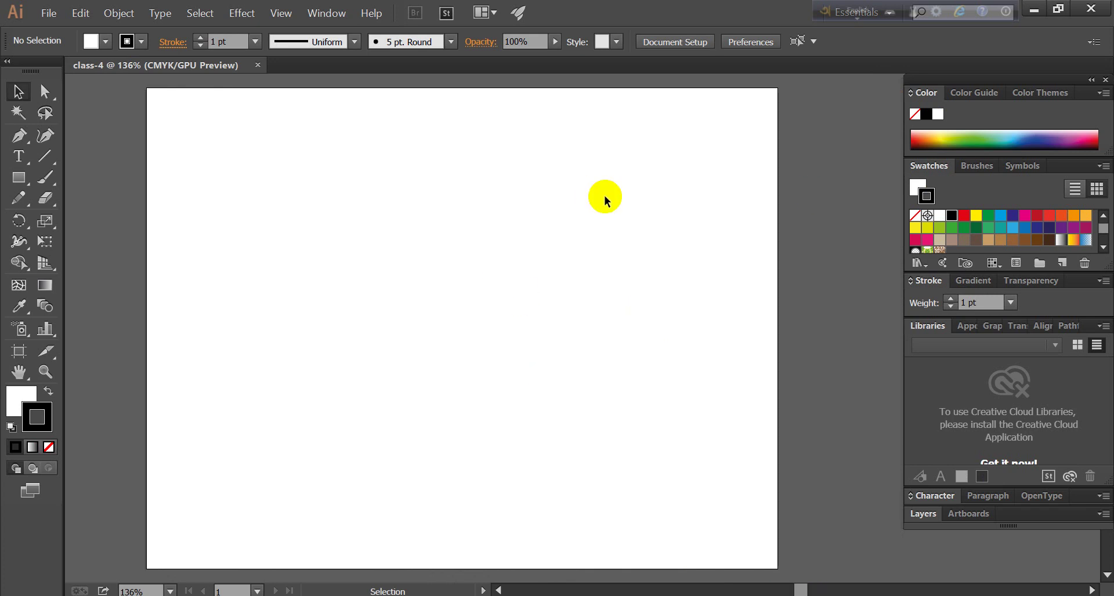
click(18, 94)
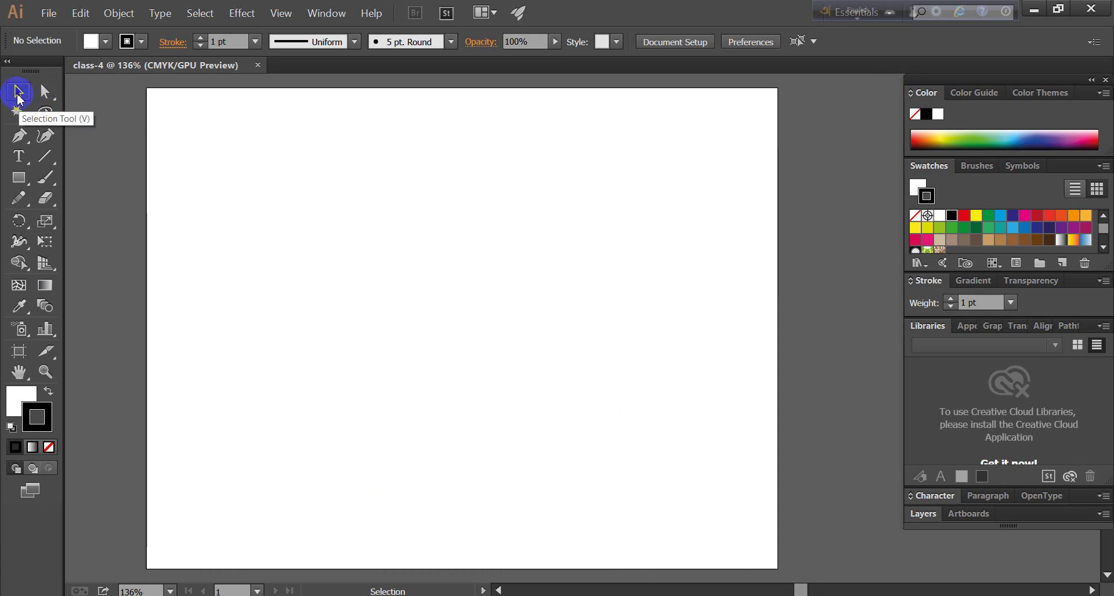
click(30, 139)
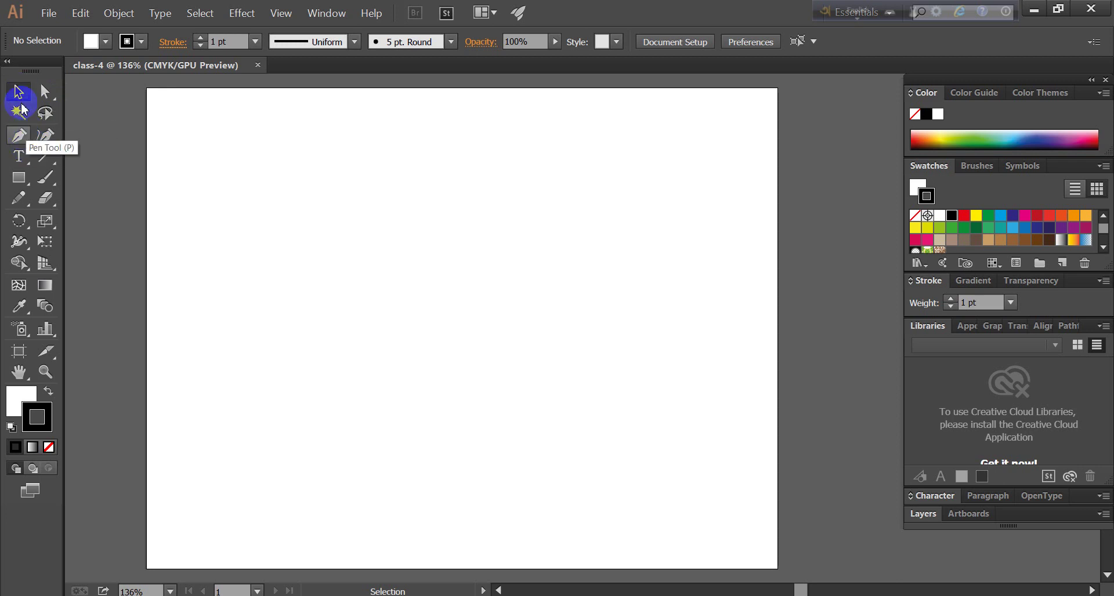
click(20, 96)
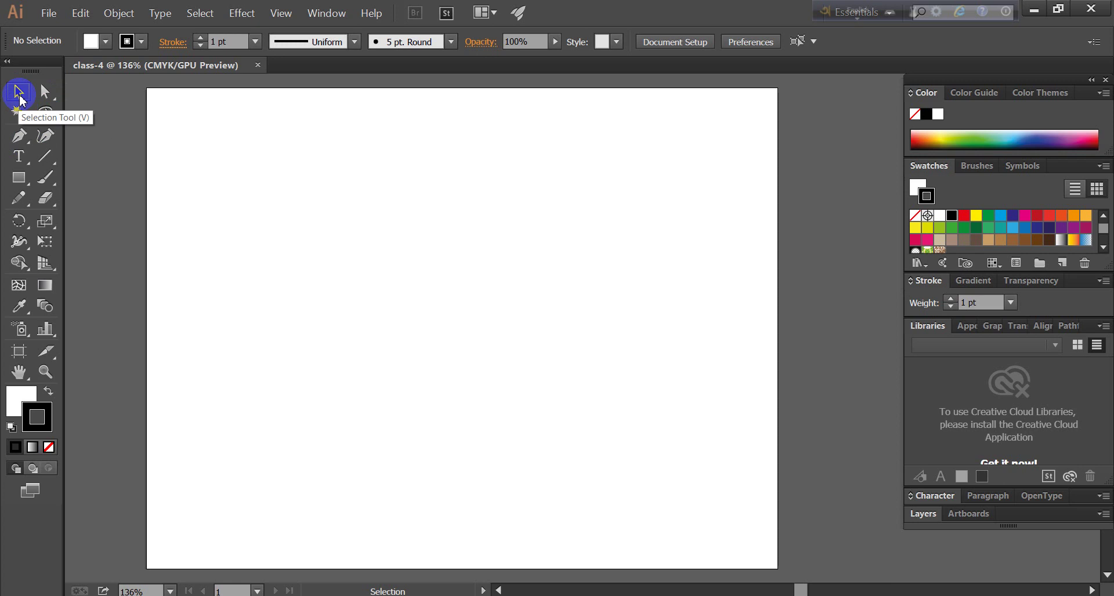
click(23, 134)
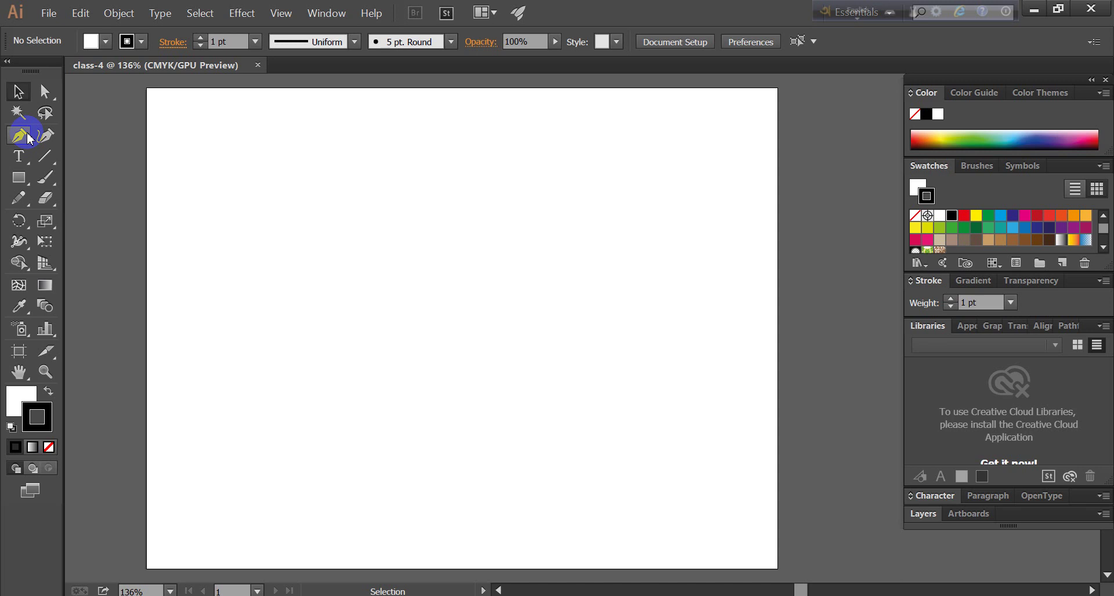
click(28, 119)
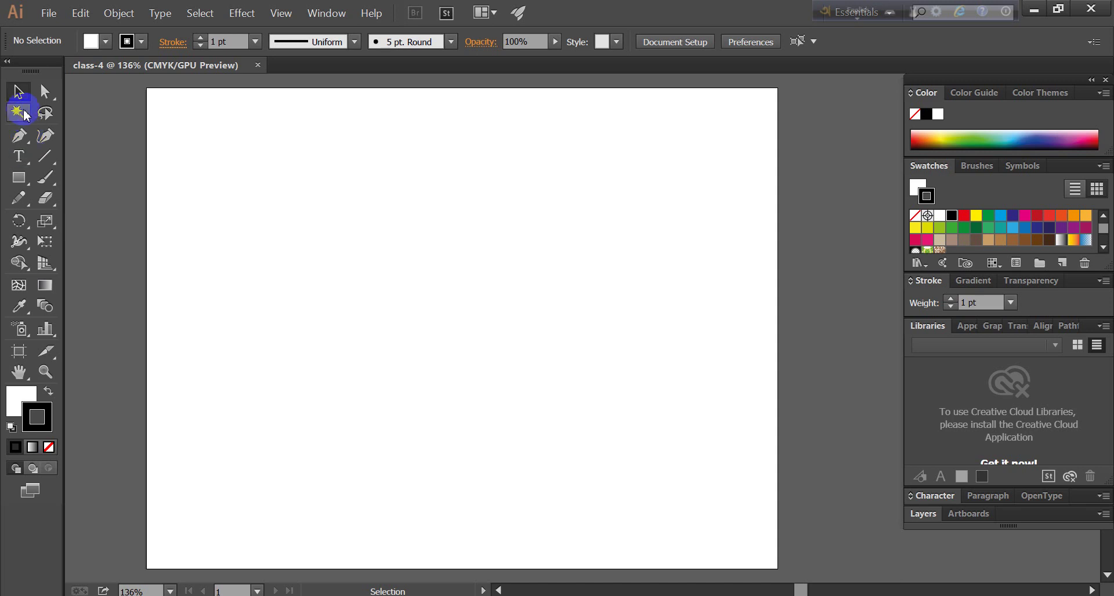
click(19, 156)
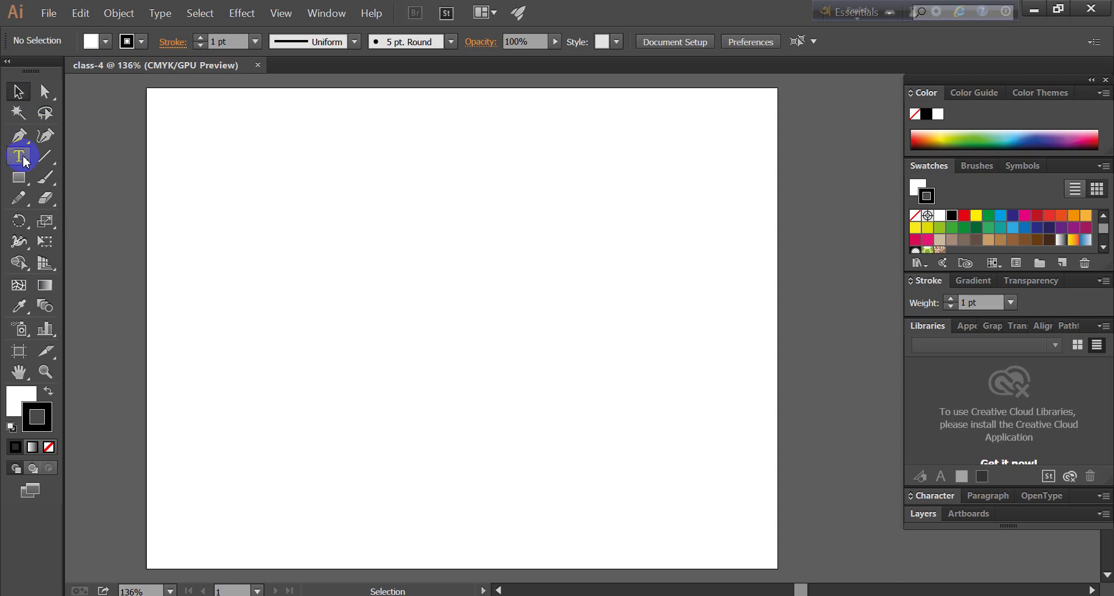
click(27, 180)
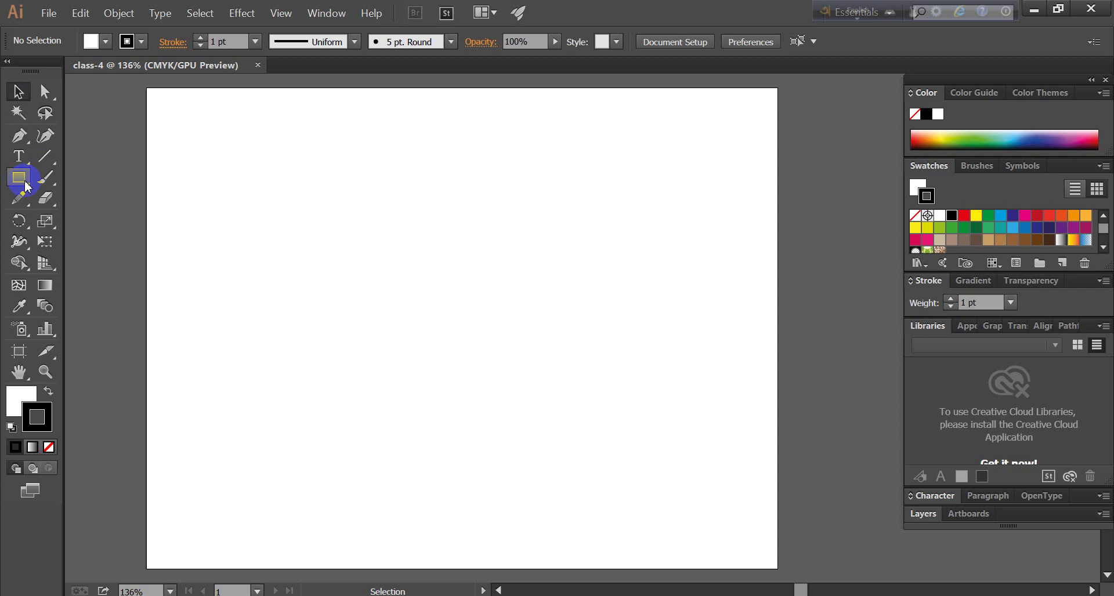
click(26, 182)
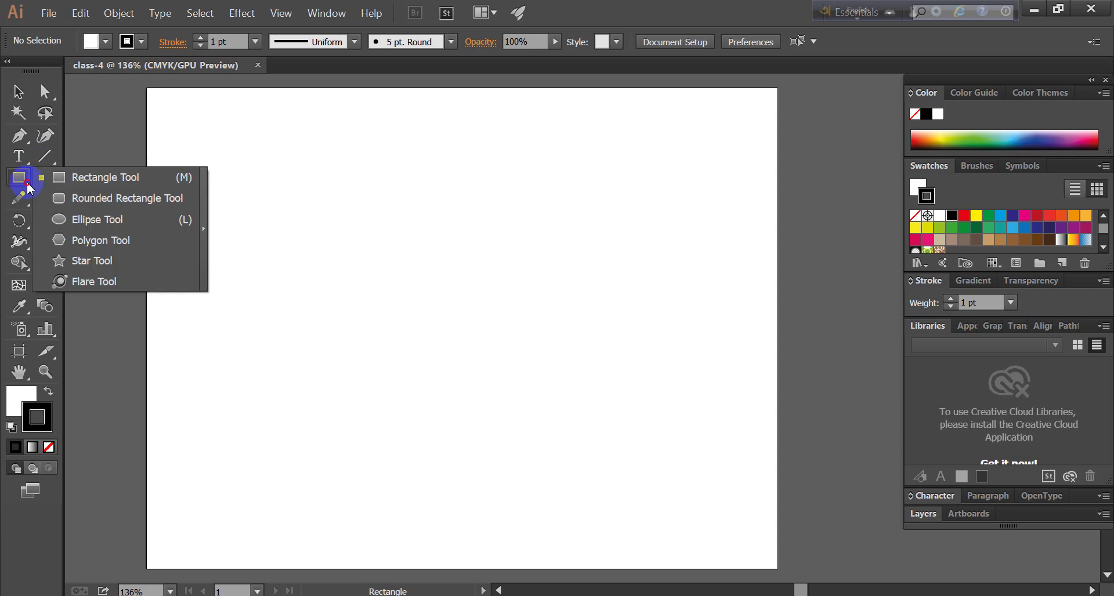
drag(27, 185, 91, 182)
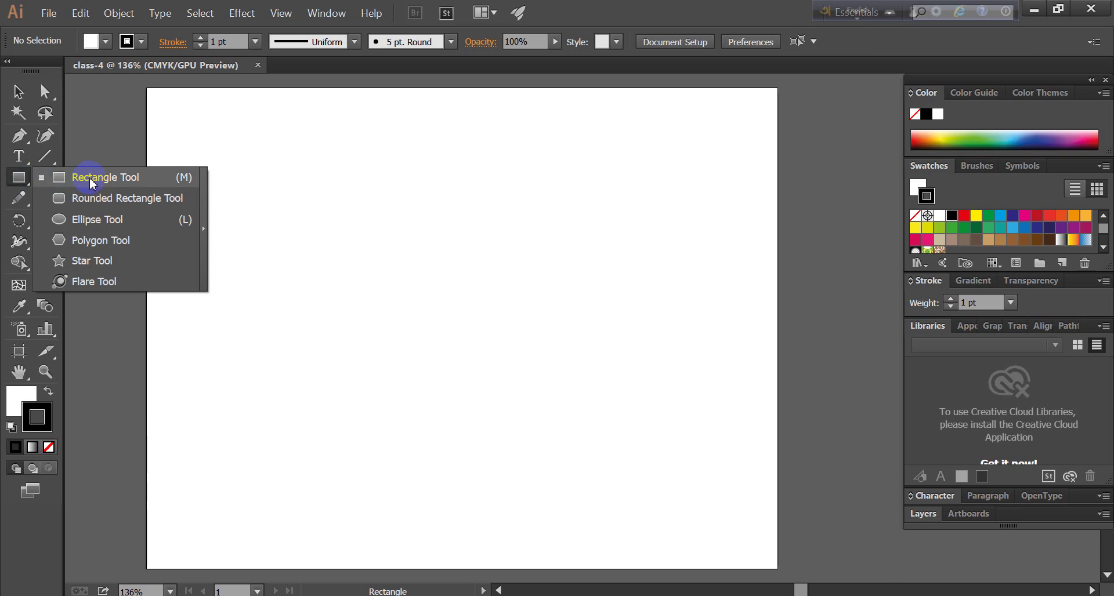
mouse_move(91, 182)
mouse_down()
mouse_move(79, 210)
mouse_move(120, 268)
mouse_up()
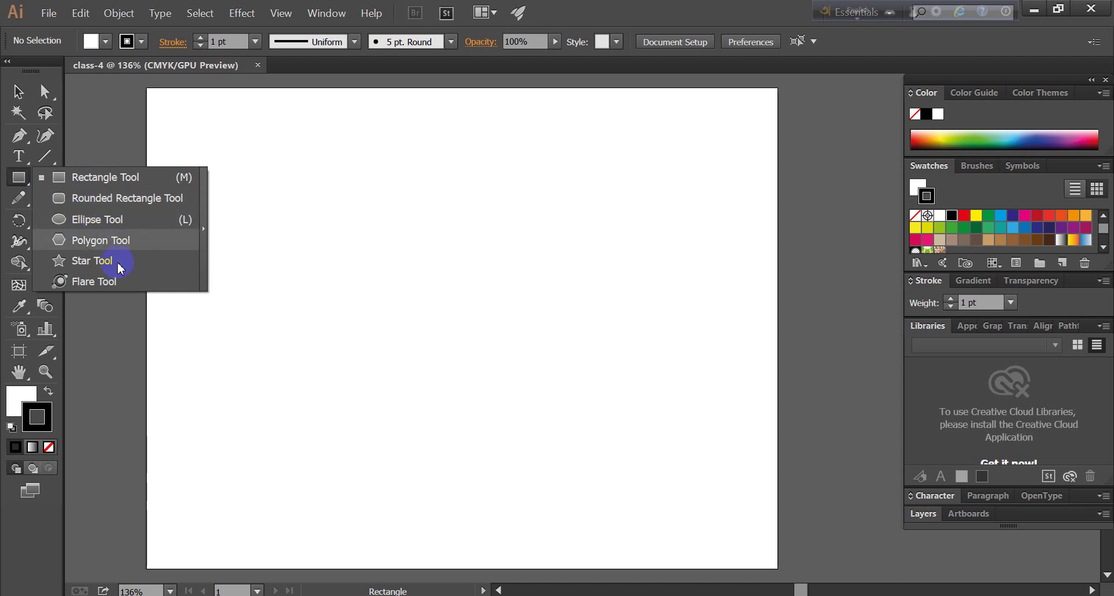
mouse_move(120, 268)
mouse_down()
mouse_move(119, 285)
mouse_move(97, 182)
mouse_up()
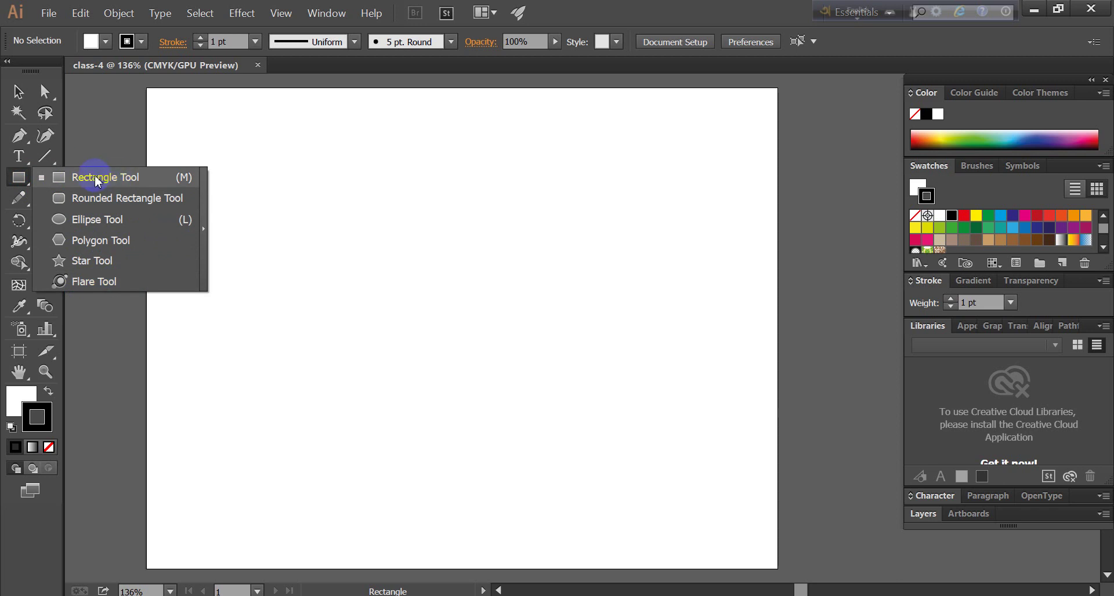
drag(97, 181, 93, 175)
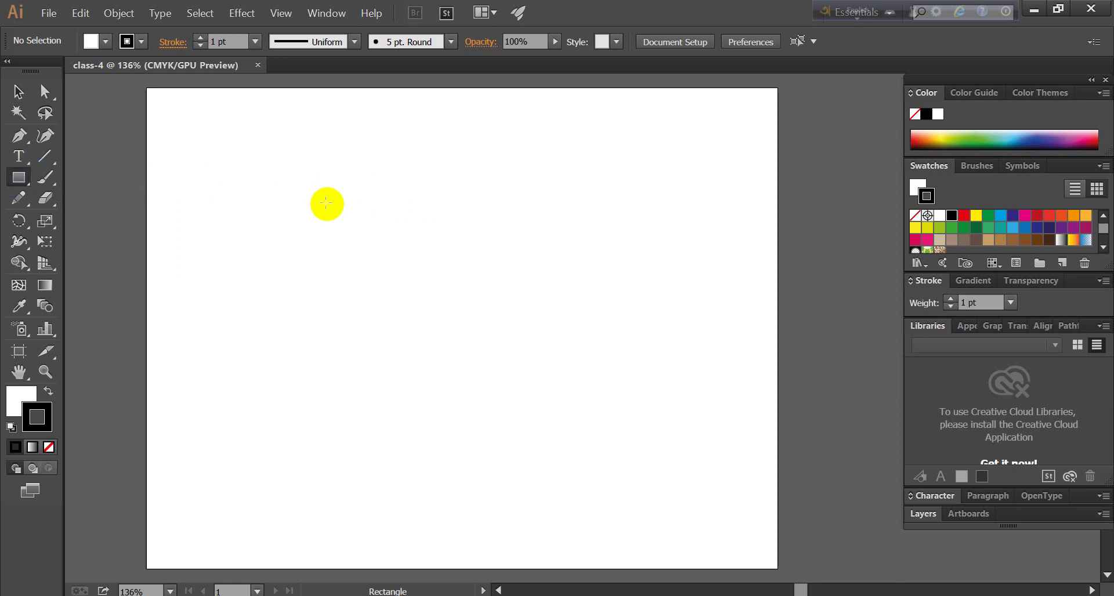
- Draw a wide rectangle with a red outline and orange fill
drag(337, 214, 605, 302)
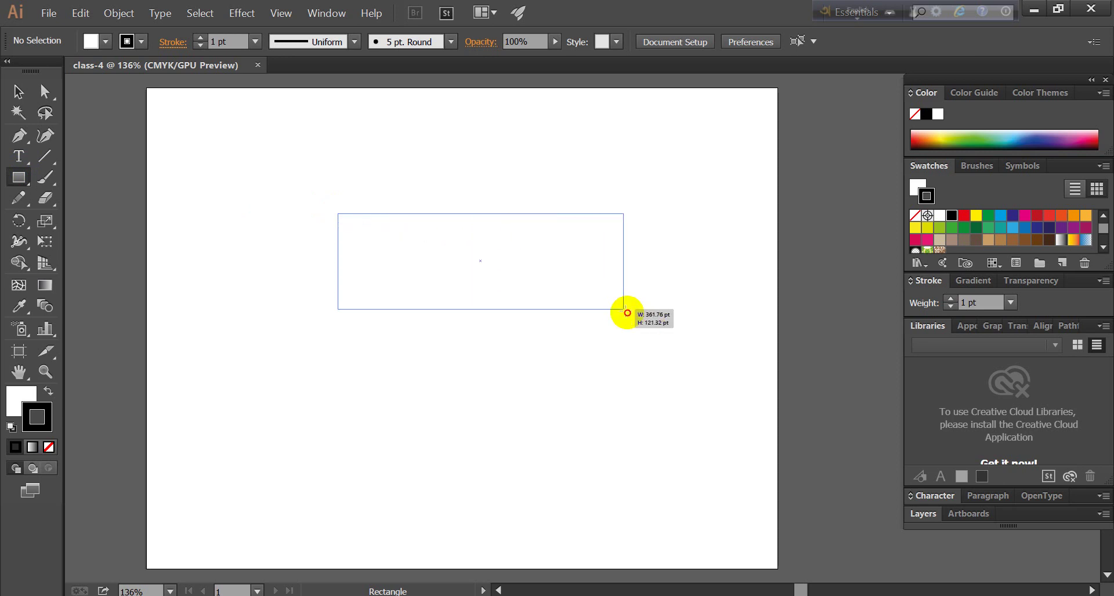
drag(605, 301, 630, 314)
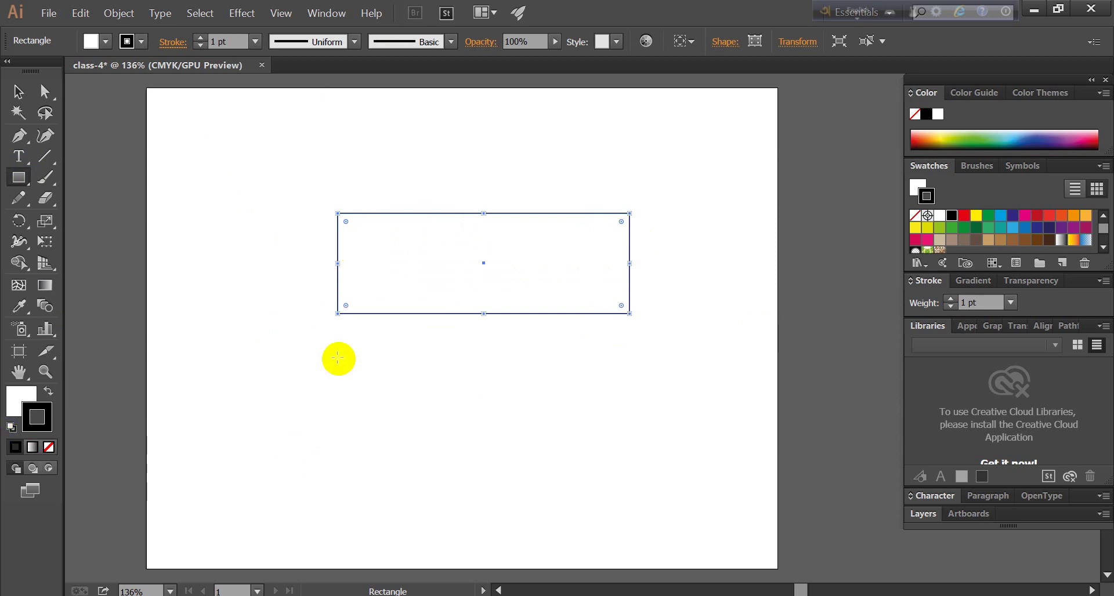
click(1048, 216)
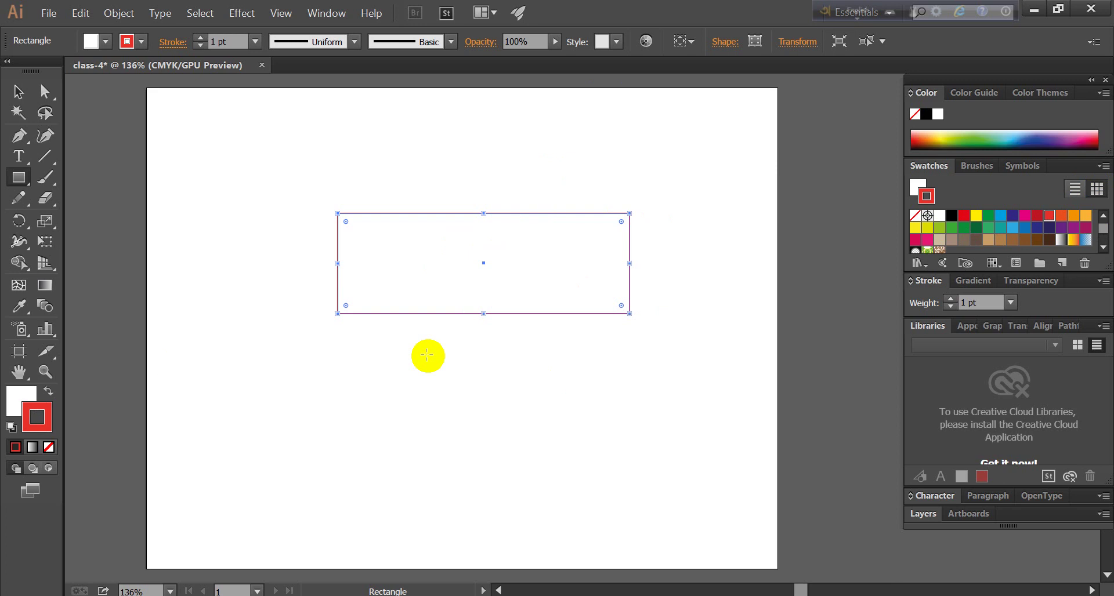
click(21, 446)
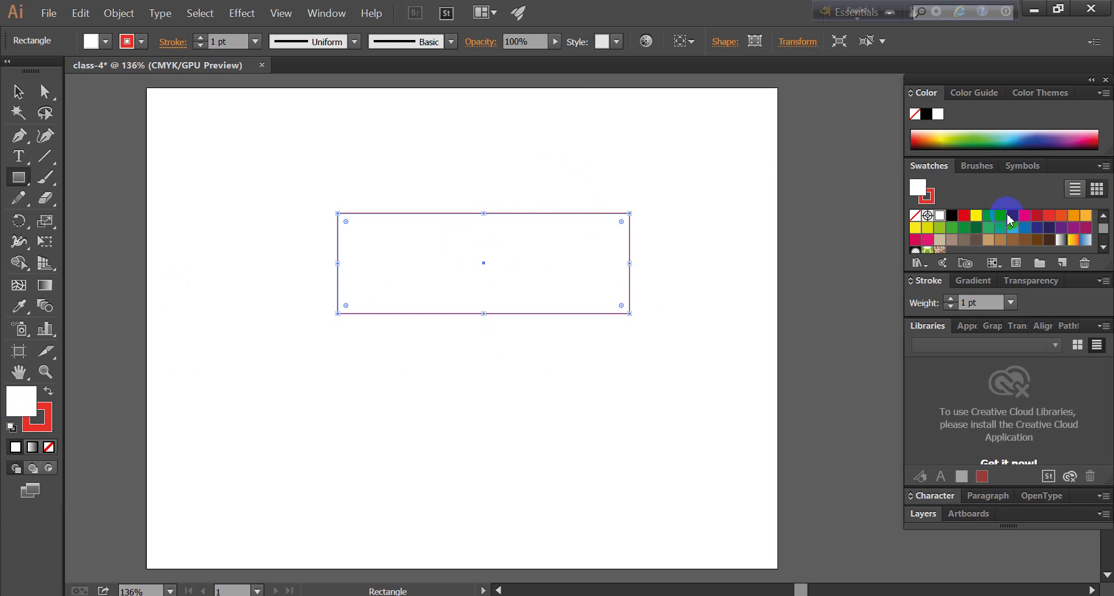
click(1013, 217)
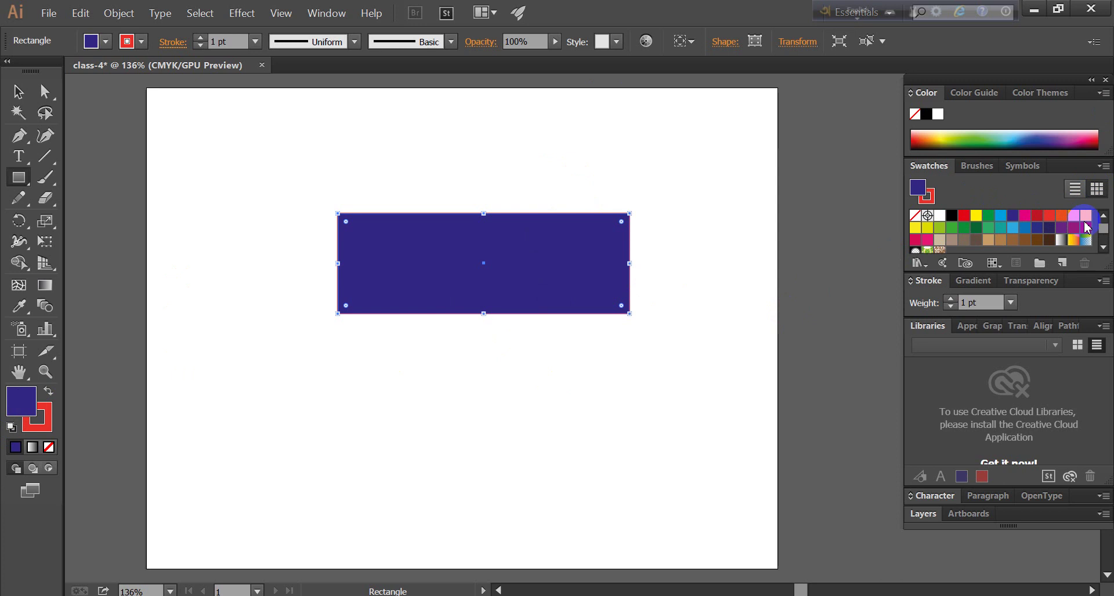
click(1084, 217)
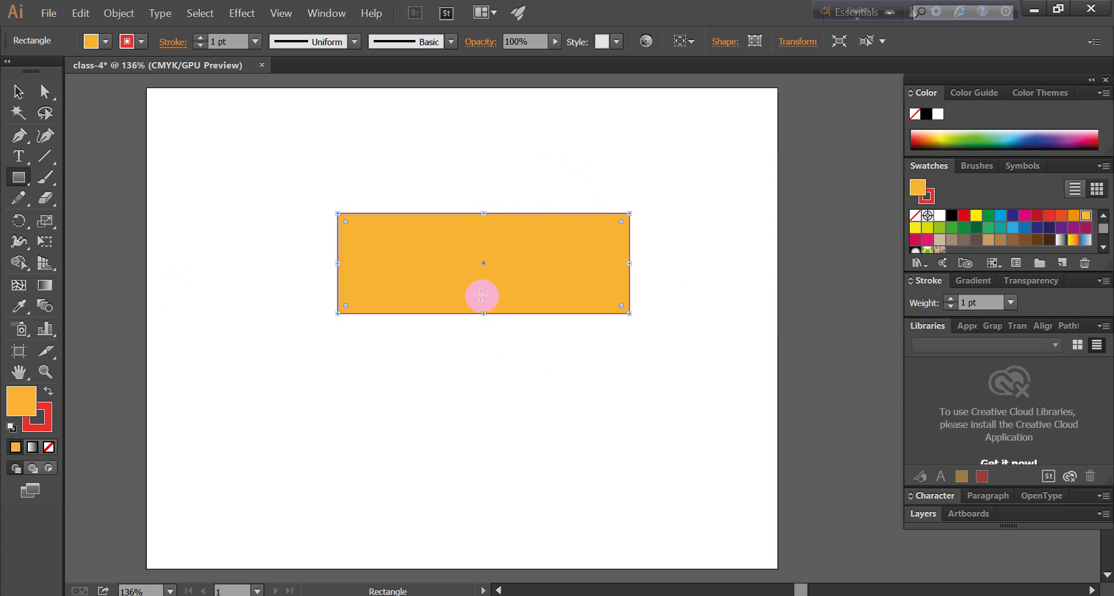
- Move the orange rectangle to the artboard's top-left corner
click(24, 91)
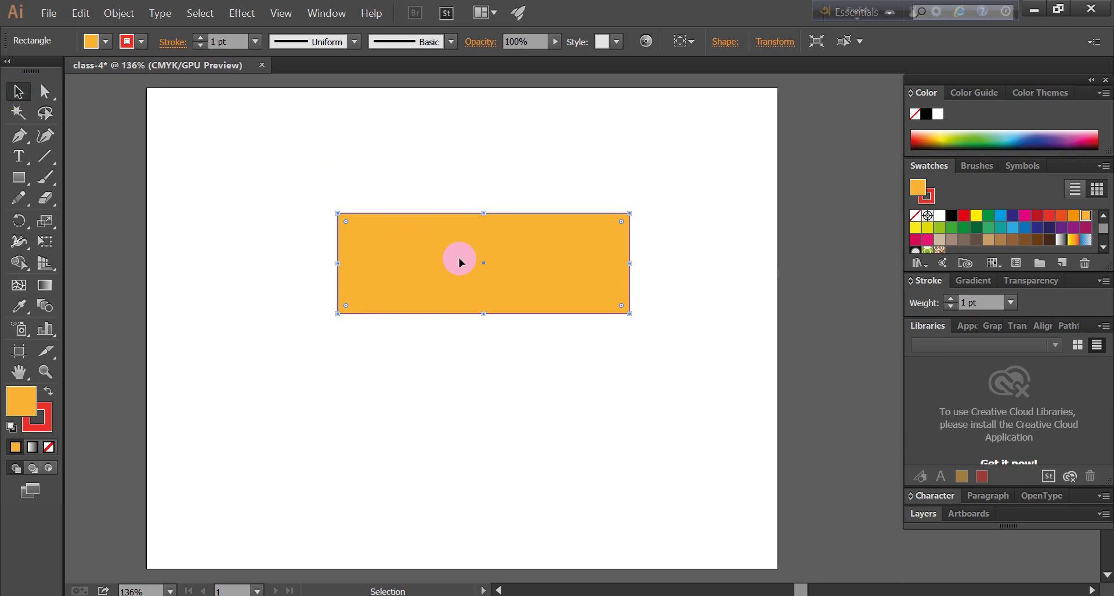
mouse_move(413, 235)
mouse_down()
mouse_move(311, 143)
mouse_move(279, 140)
mouse_up()
click(302, 269)
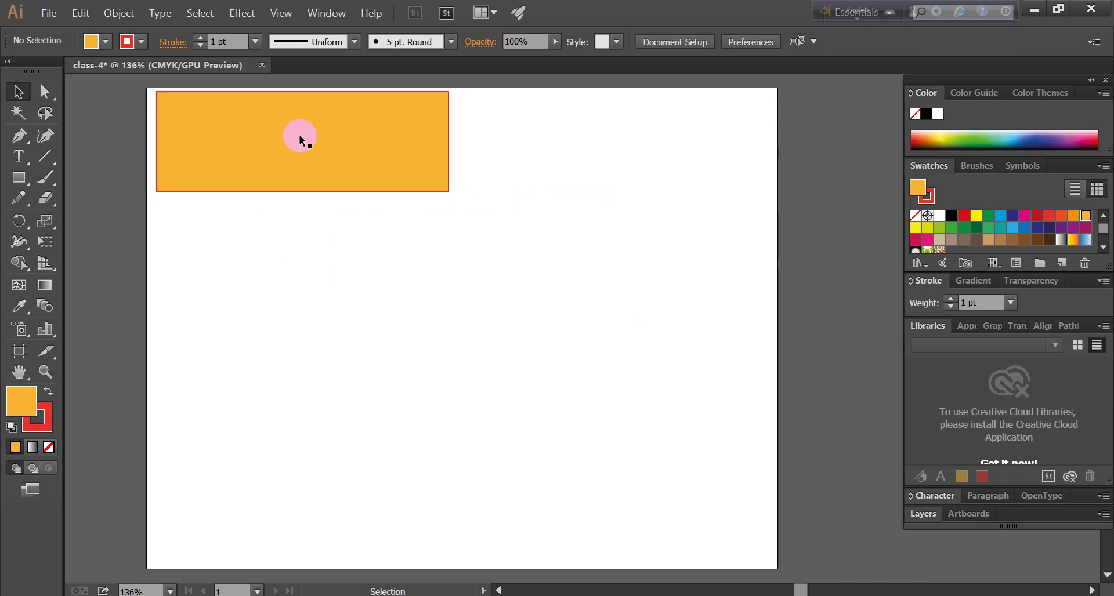
click(18, 158)
click(27, 172)
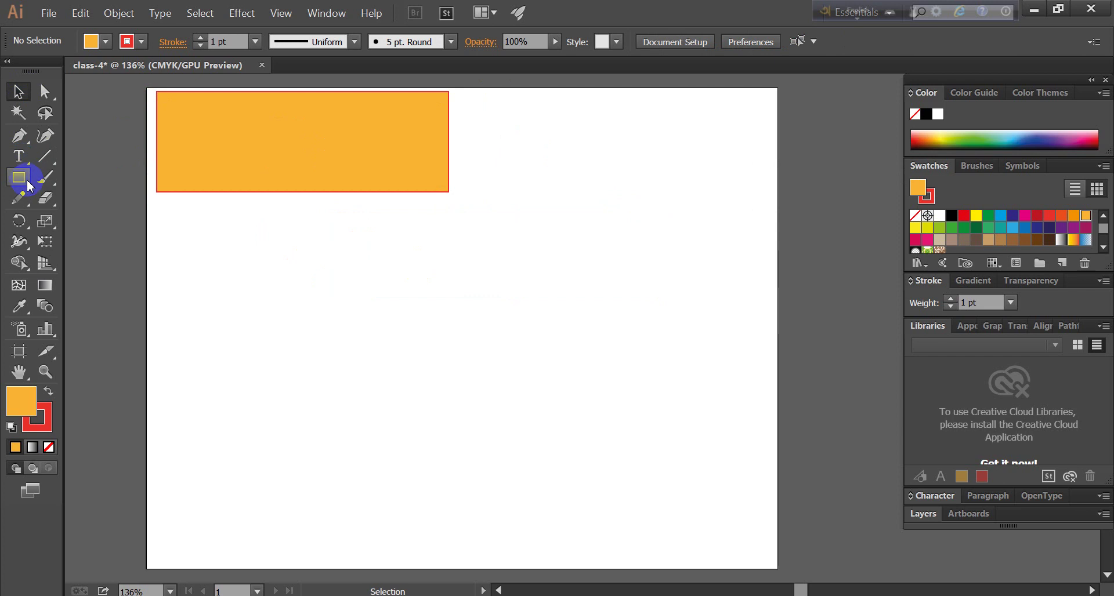
- Draw a wide rounded rectangle with magenta fill and black outline
drag(29, 185, 90, 203)
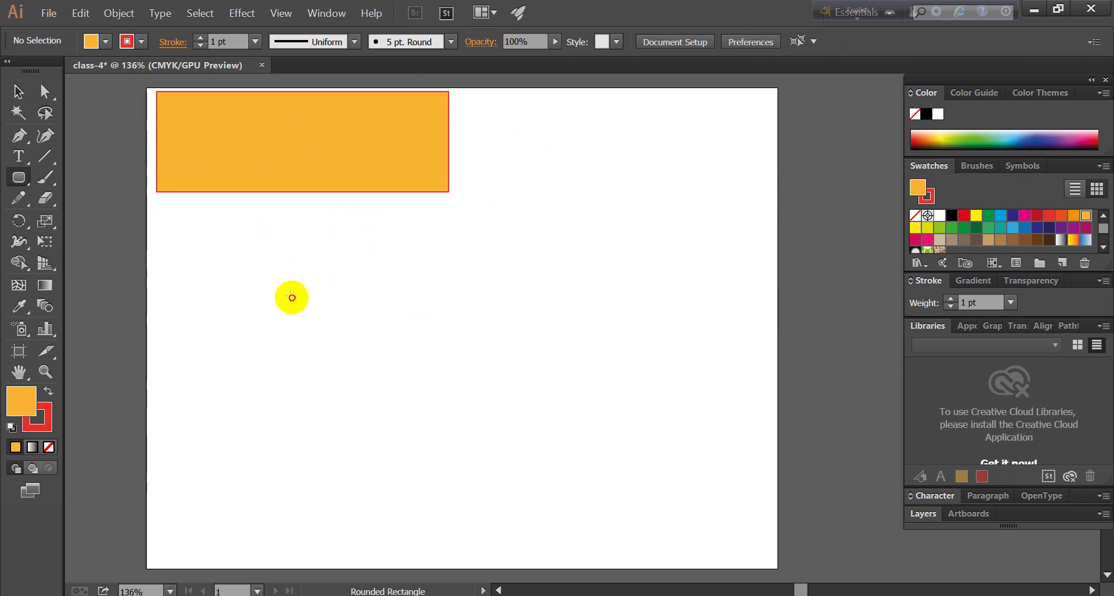
drag(292, 298, 585, 371)
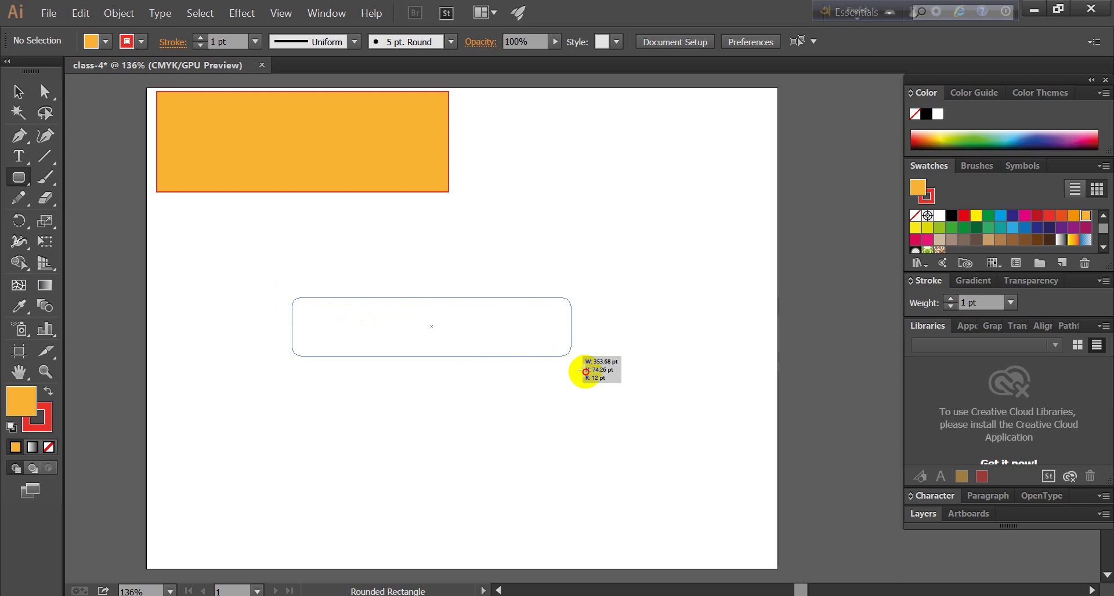
drag(586, 372, 604, 381)
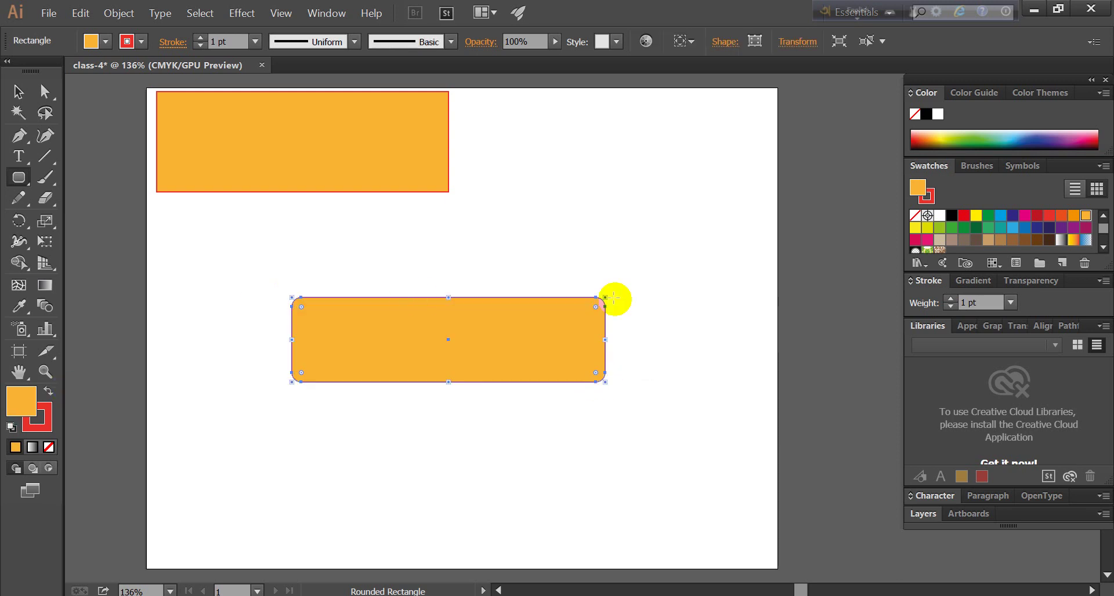
click(1033, 226)
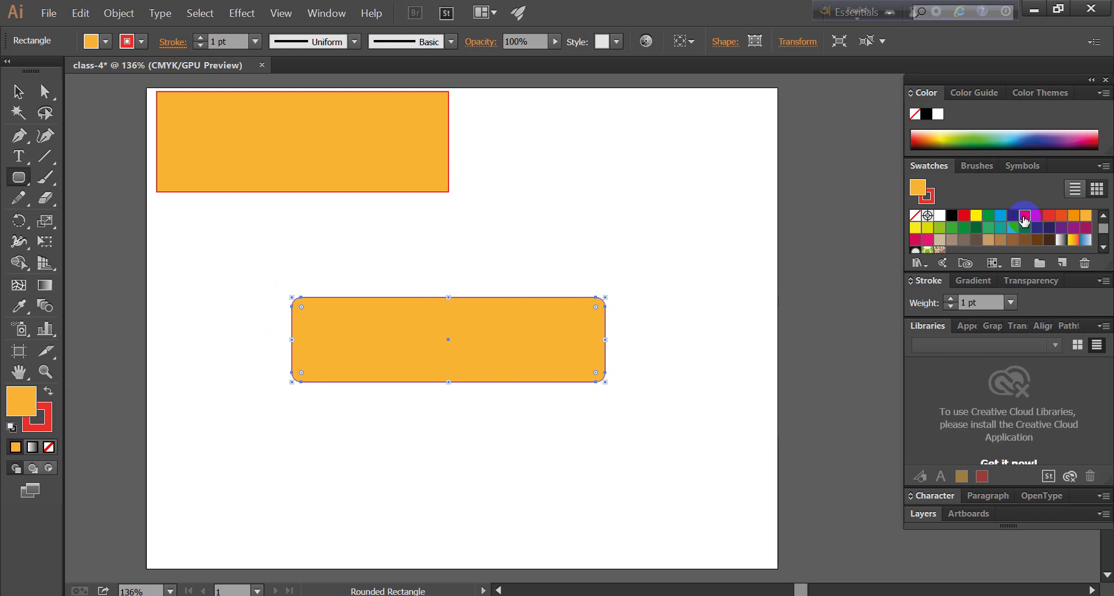
click(1025, 220)
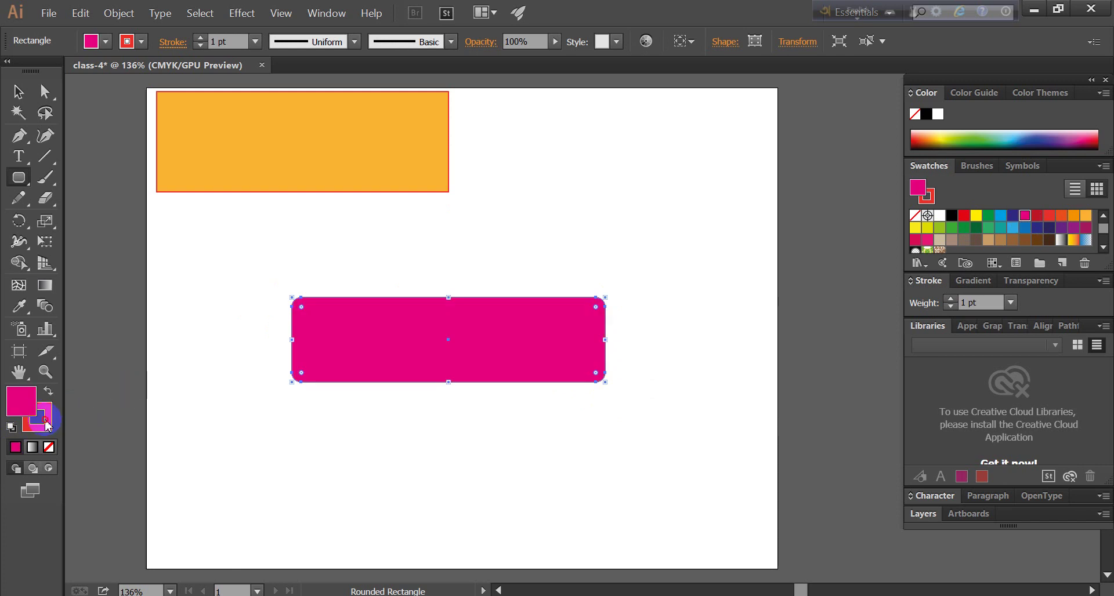
click(962, 238)
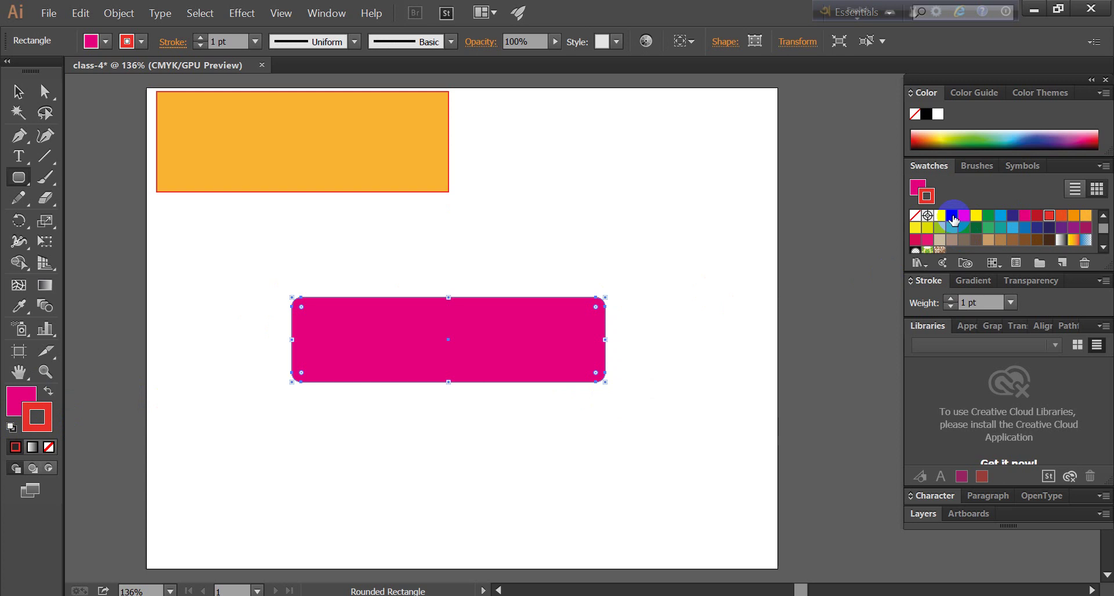
click(952, 216)
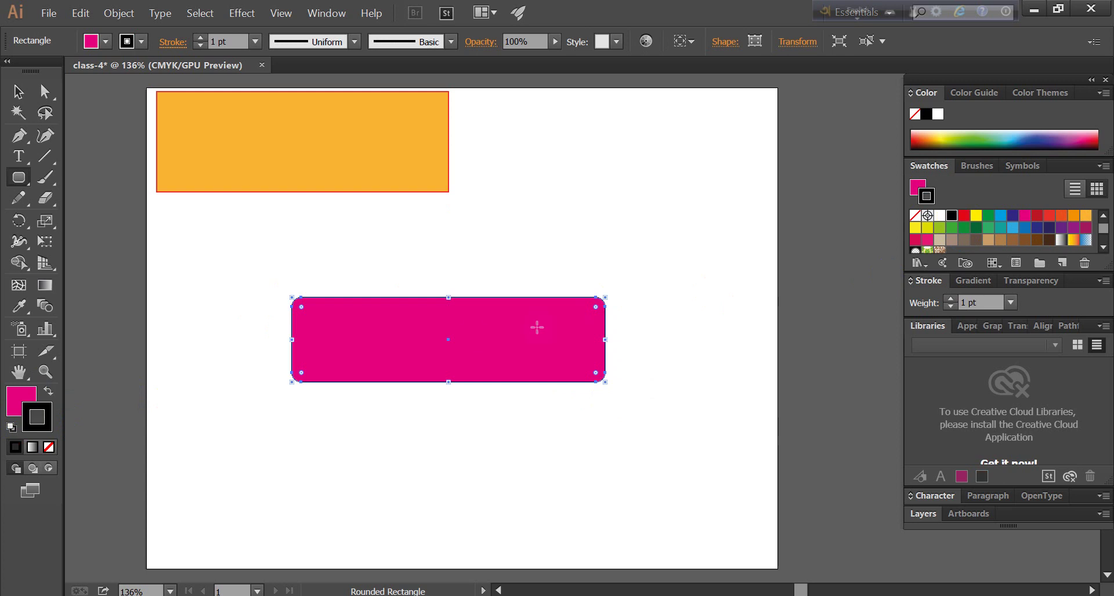
- Move the magenta rounded rectangle beside the orange one along the top
click(67, 127)
click(26, 100)
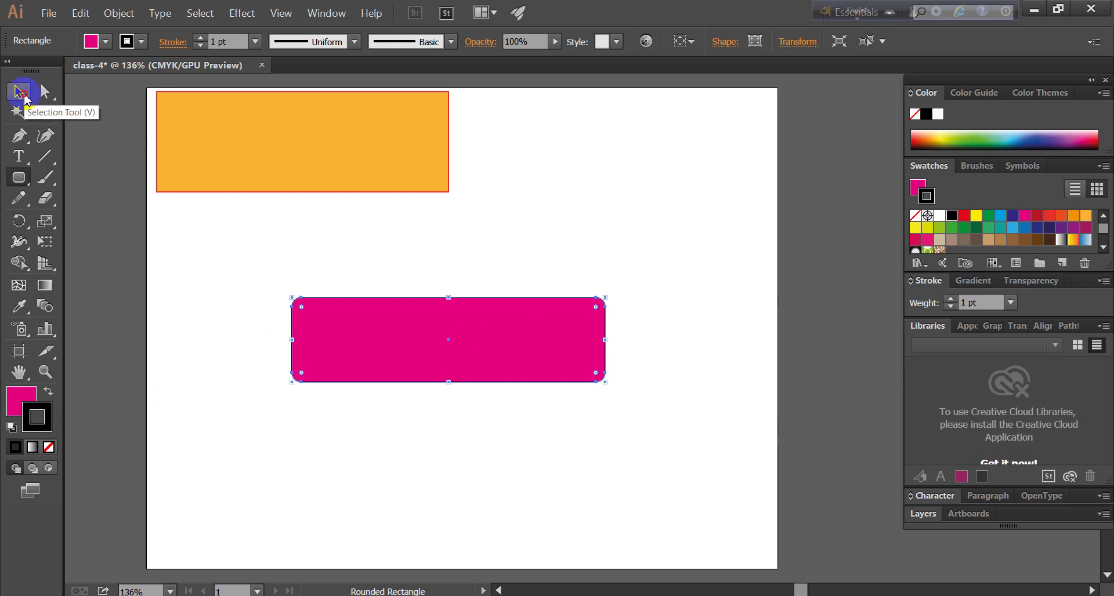
drag(408, 348, 571, 149)
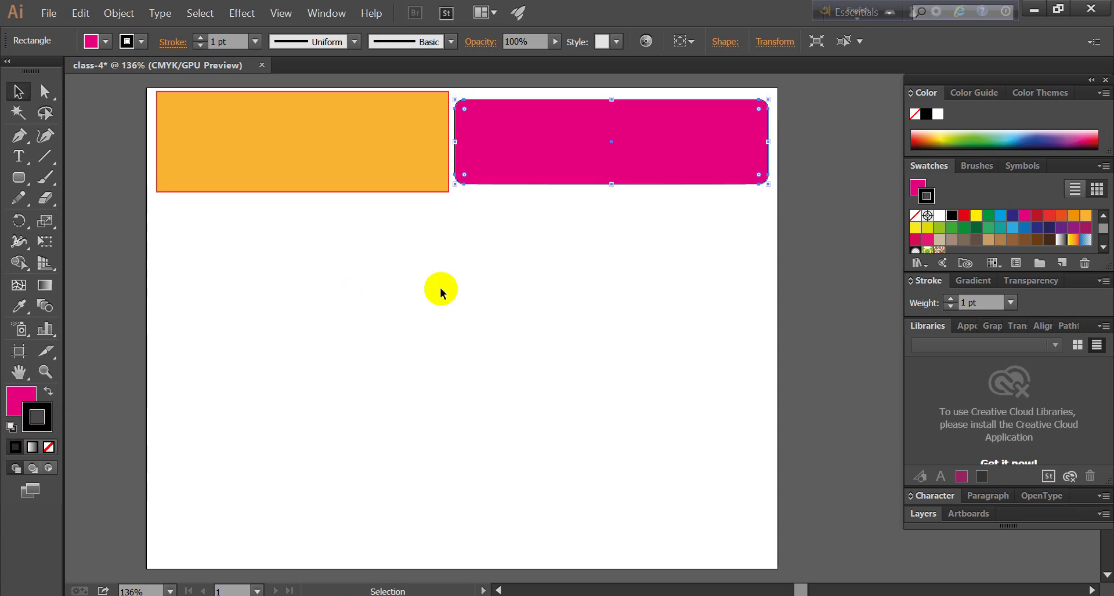
click(433, 293)
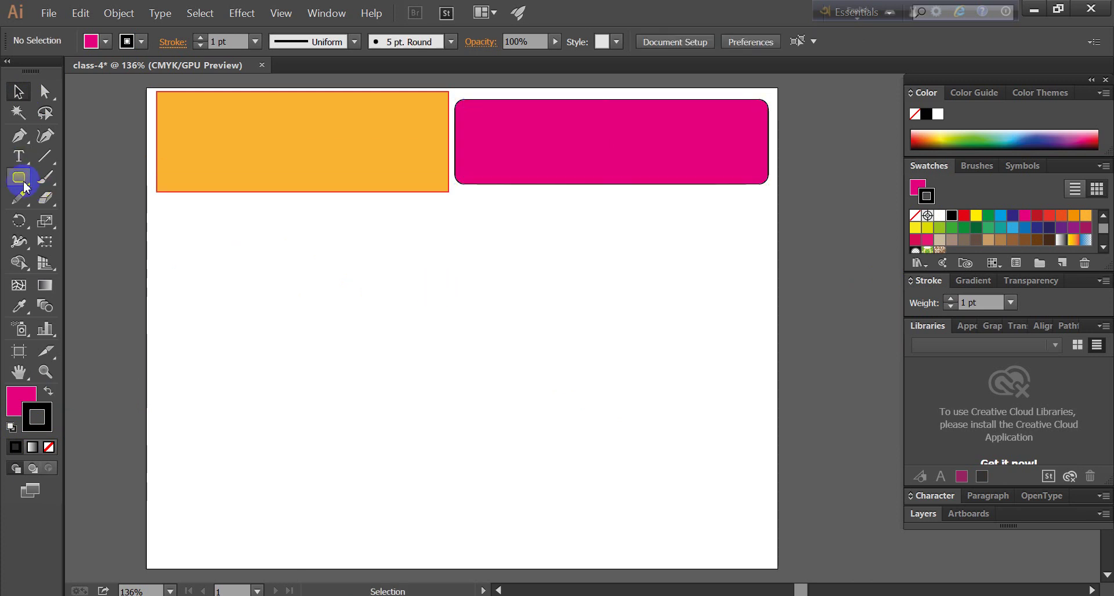
- Draw a circle and an oval side by side below the rectangles
click(27, 184)
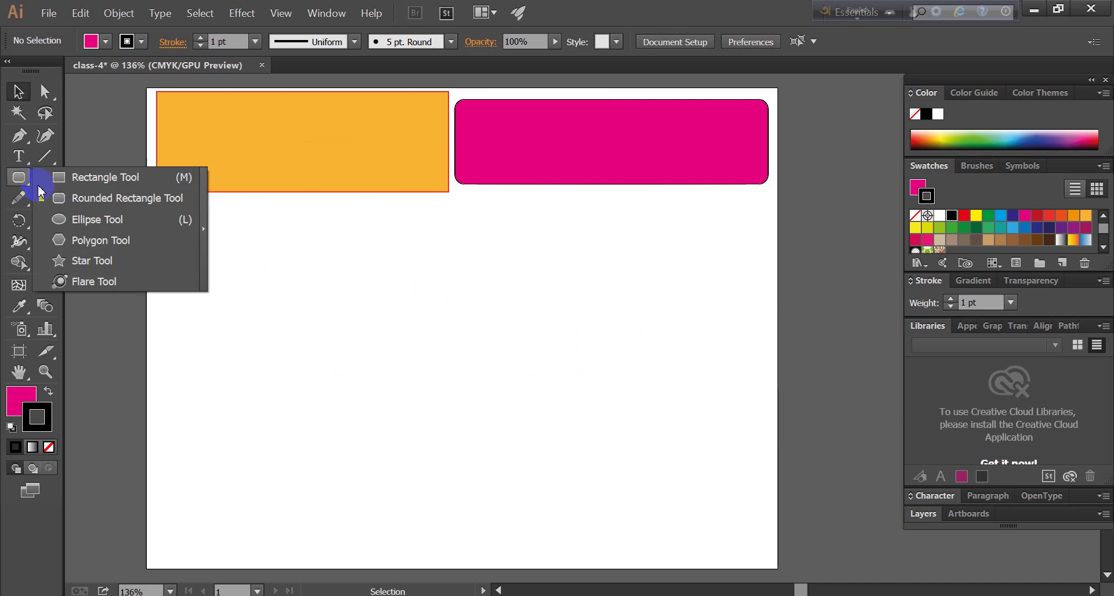
click(97, 219)
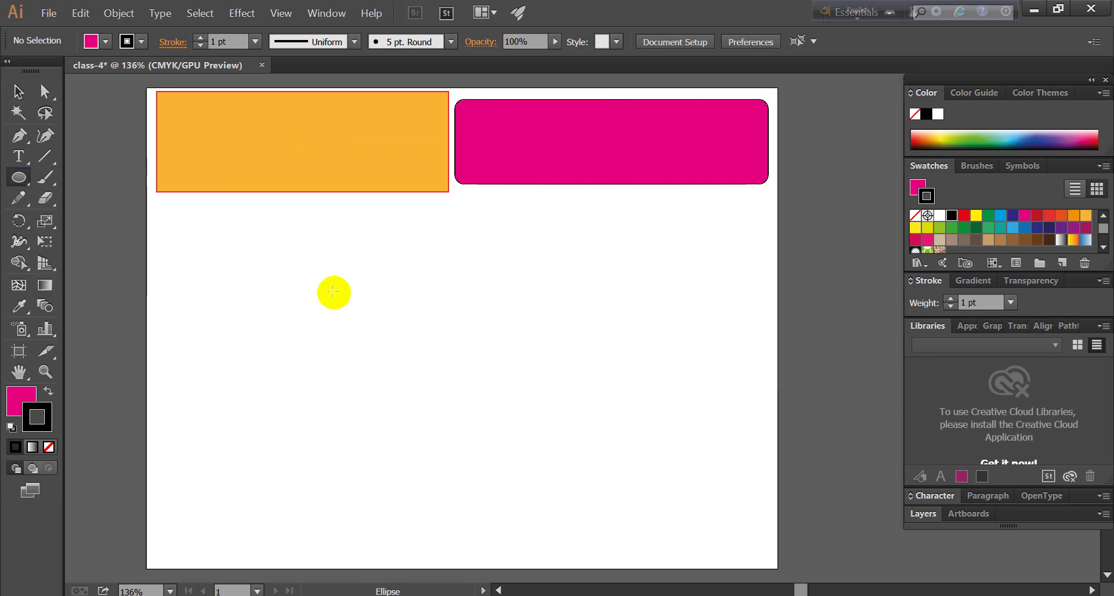
drag(253, 246, 441, 421)
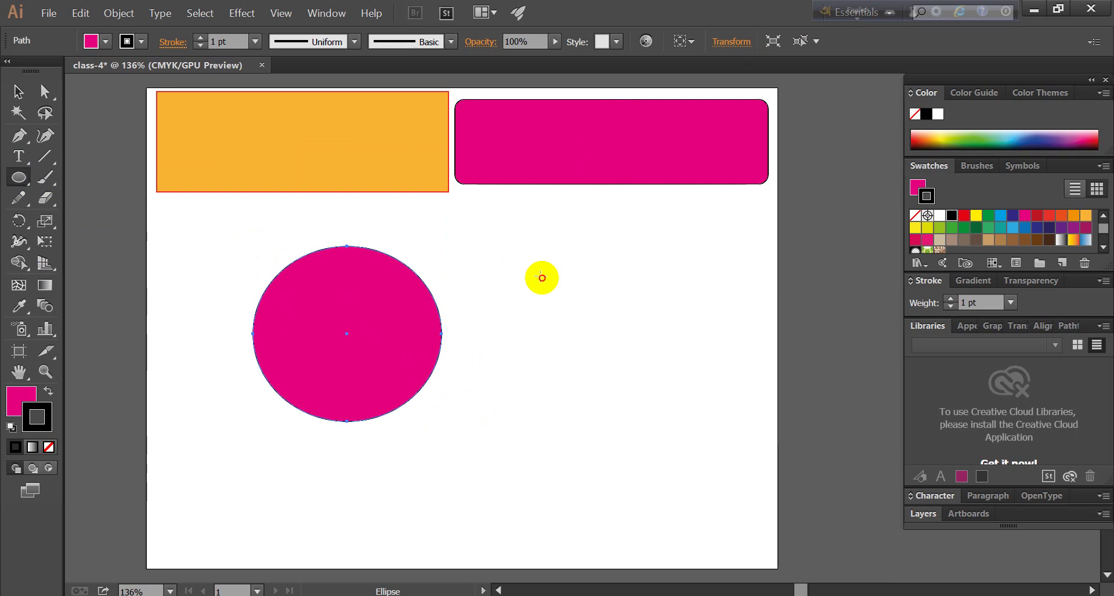
drag(542, 278, 721, 376)
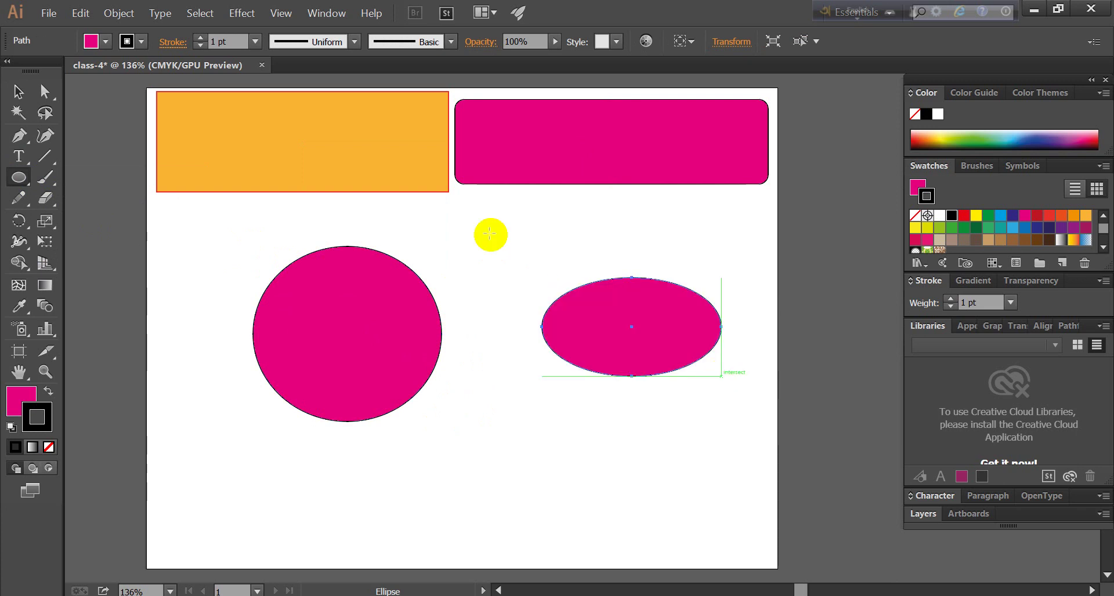
- Draw several extra practice ellipses, then undo them
mouse_move(483, 226)
mouse_down()
mouse_move(500, 479)
mouse_move(761, 479)
mouse_up()
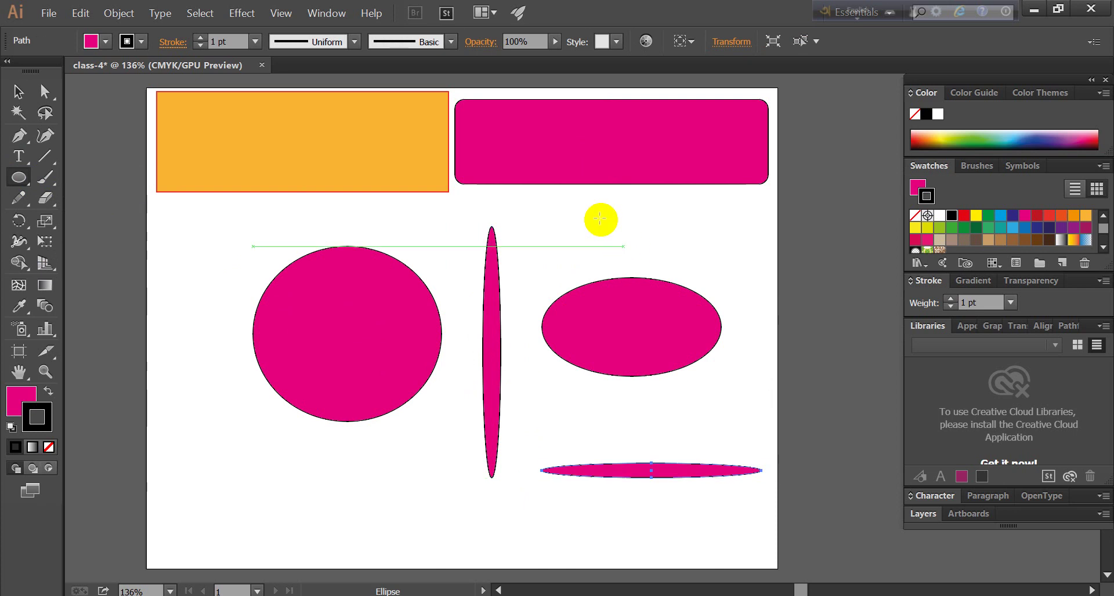
drag(600, 219, 745, 258)
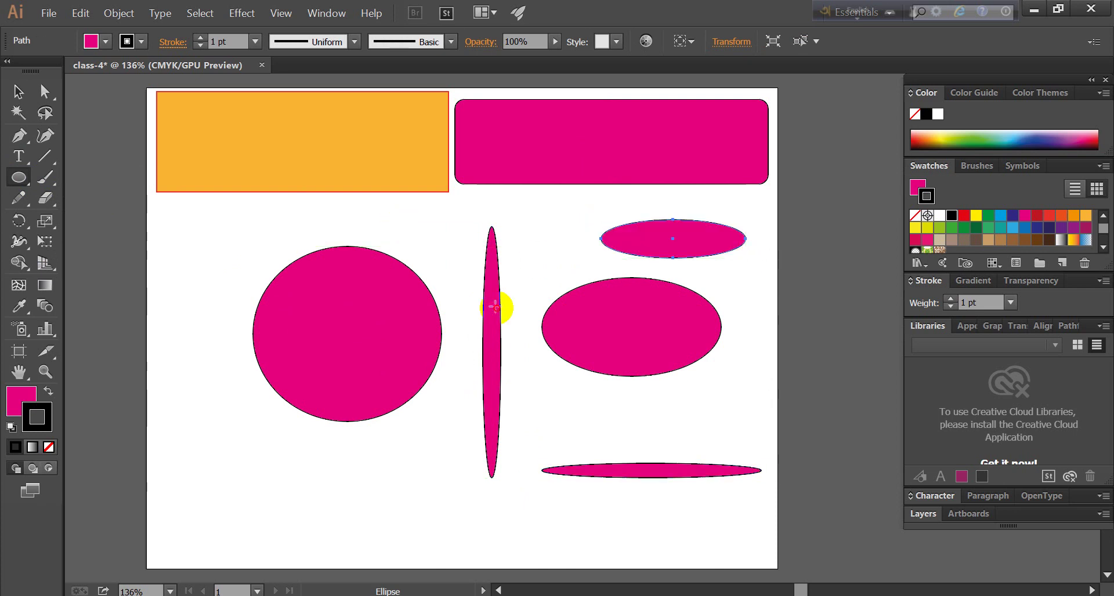
drag(496, 307, 403, 222)
mouse_move(213, 223)
mouse_down()
mouse_move(255, 254)
mouse_move(258, 363)
mouse_up()
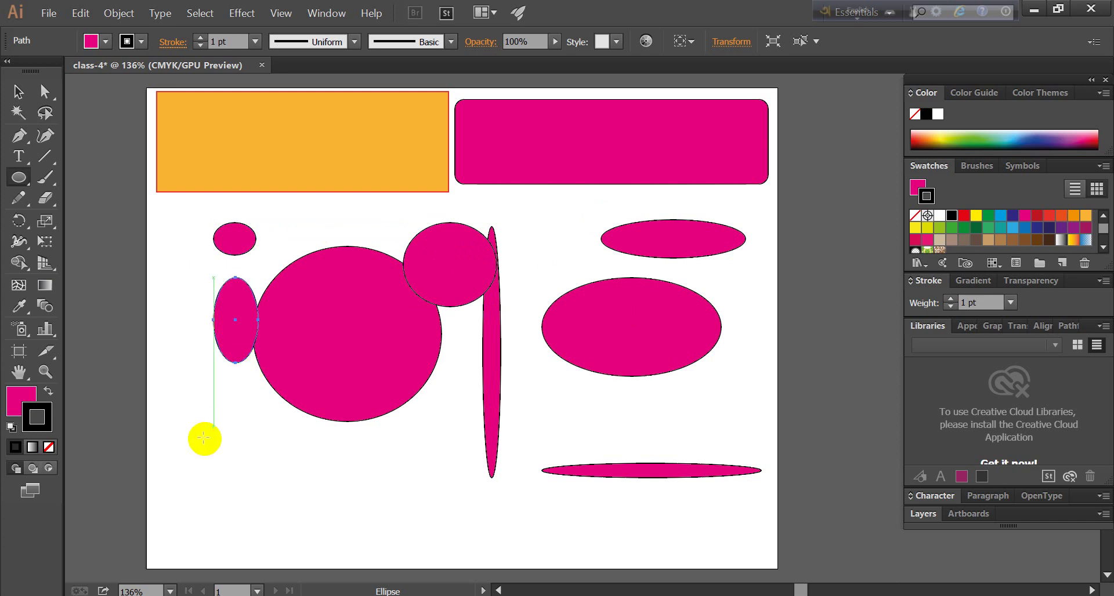
drag(205, 439, 433, 490)
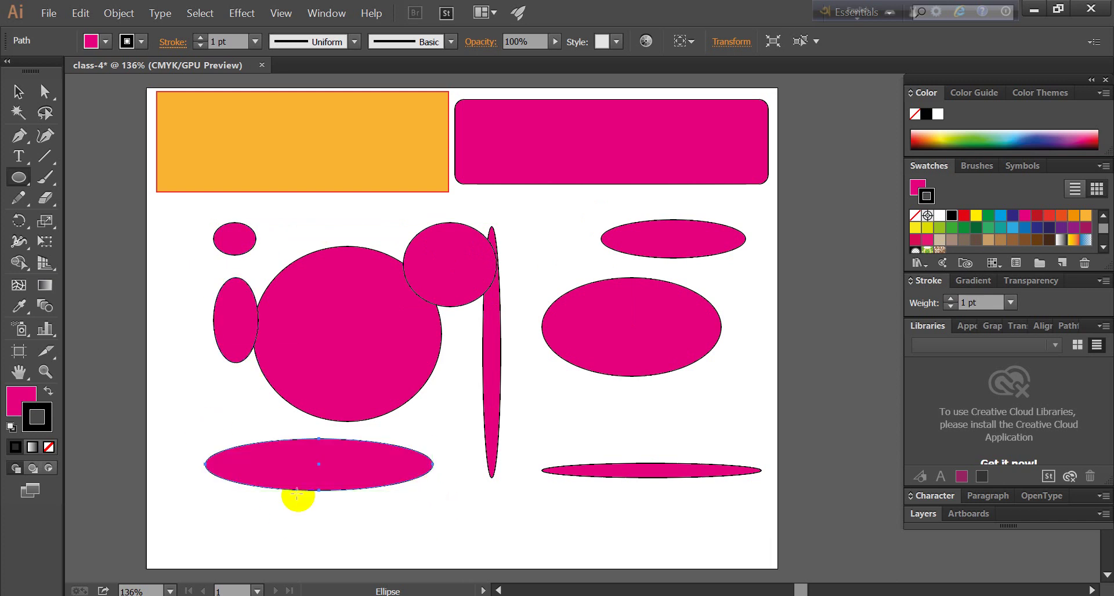
drag(432, 528, 560, 556)
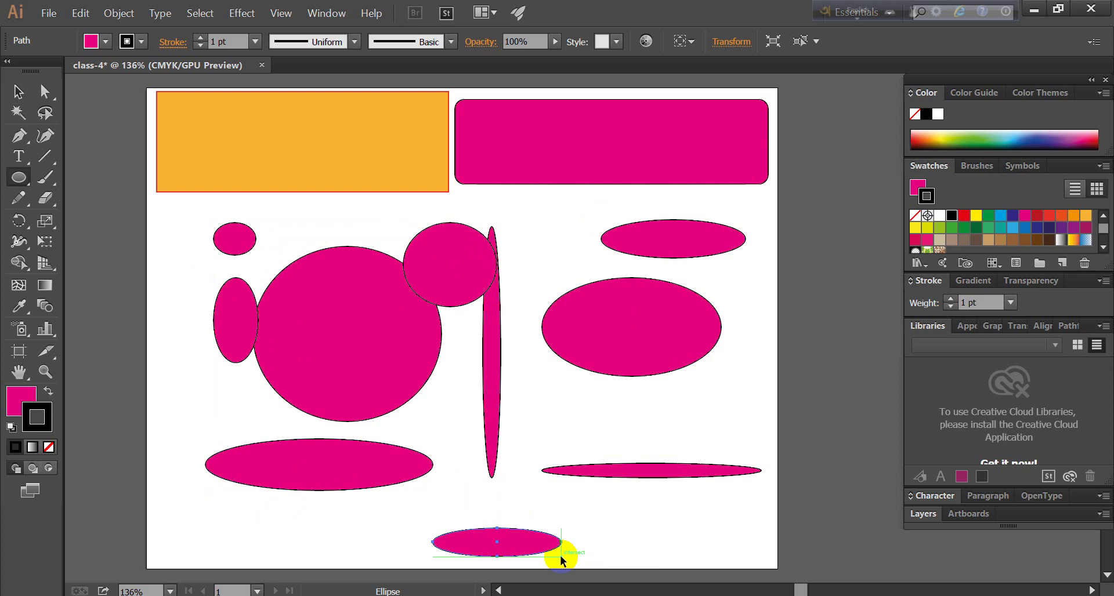
key(ctrl+z)
key(ctrl+z)
key(ctrl+z)
key(ctrl+z)
key(ctrl+z)
key(ctrl+z)
key(ctrl+z)
key(ctrl+z)
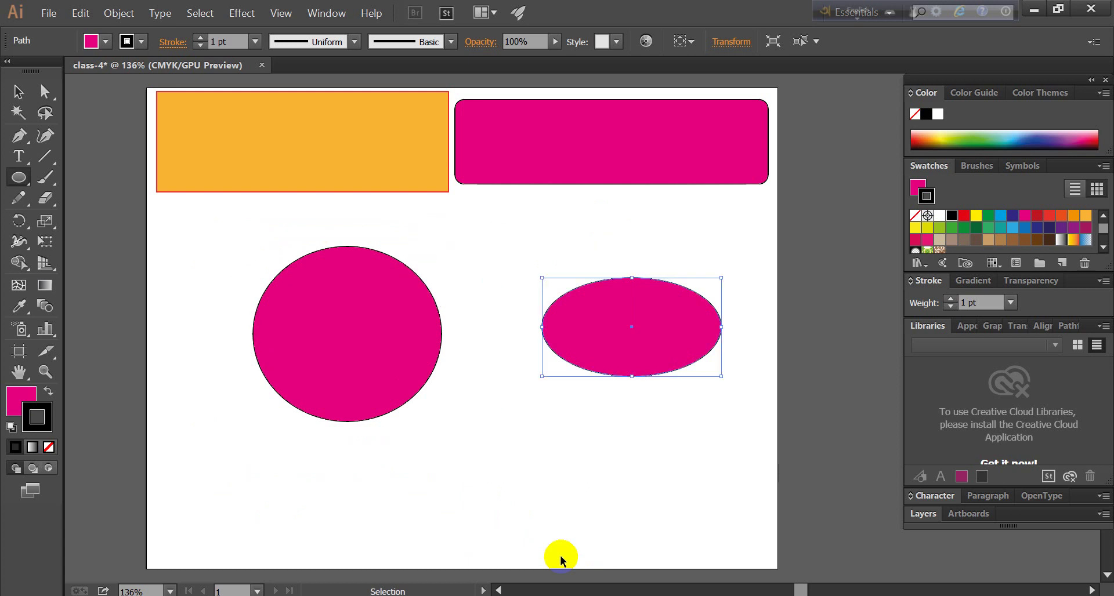
key(ctrl+z)
key(ctrl+z)
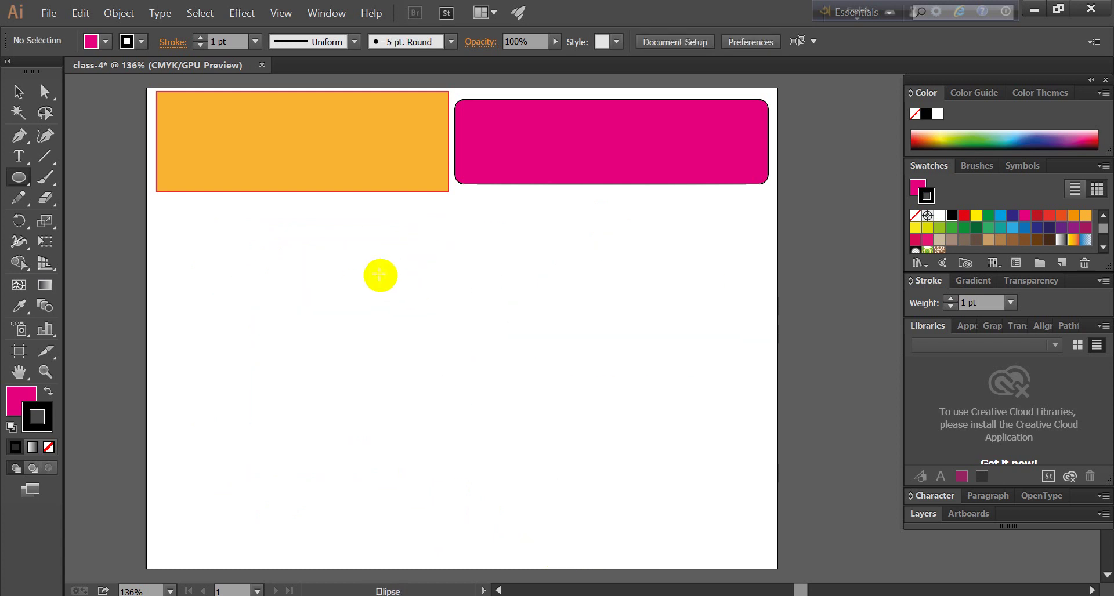
- Draw practice ellipses and a centred circle, then remove them
drag(379, 275, 562, 415)
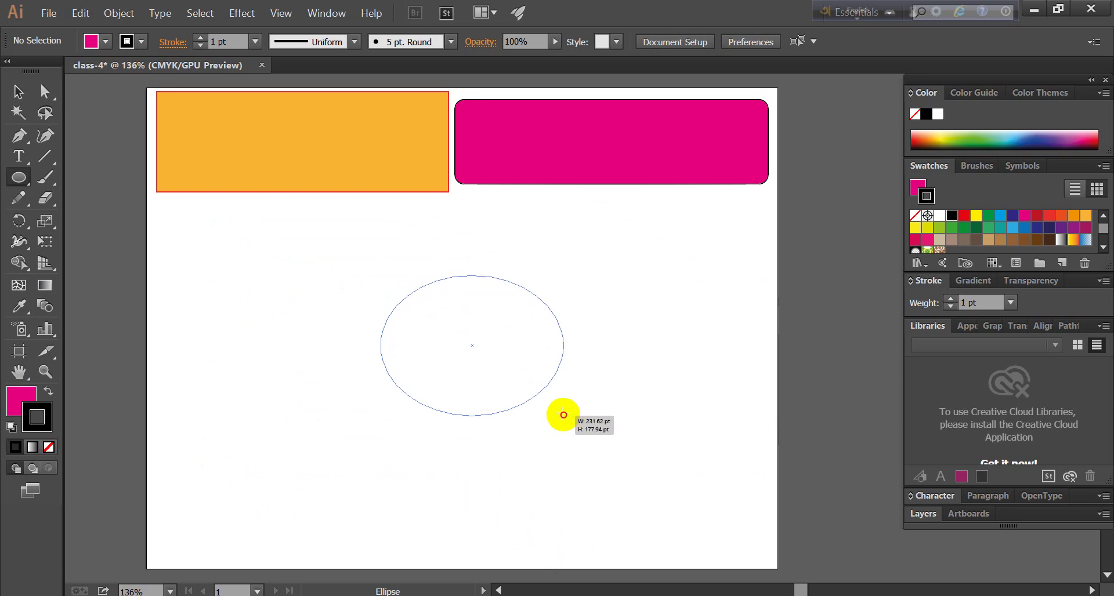
drag(563, 415, 572, 432)
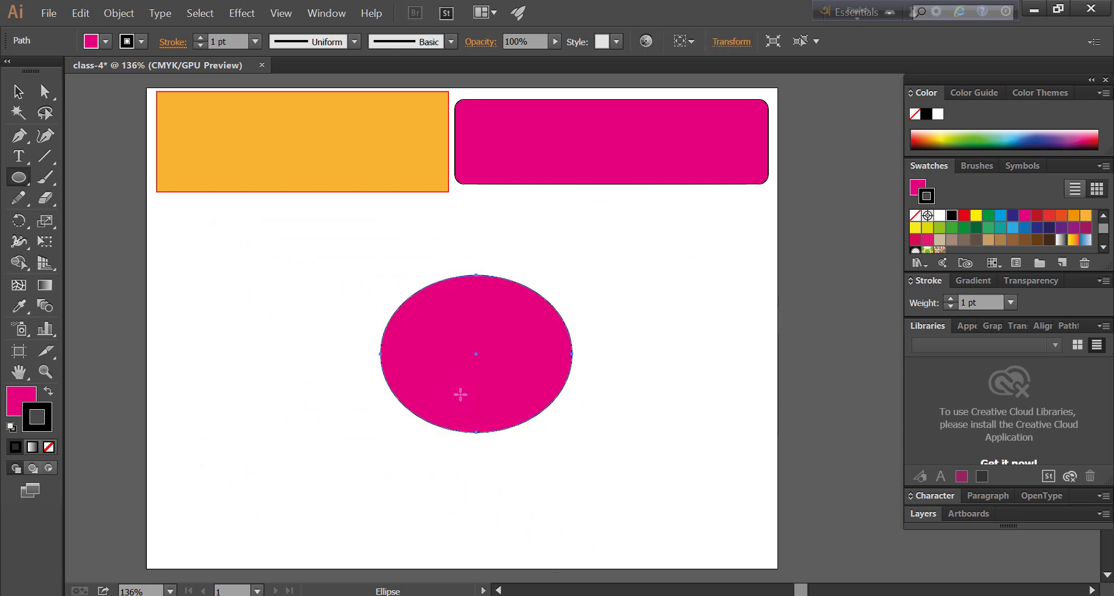
key(ctrl+z)
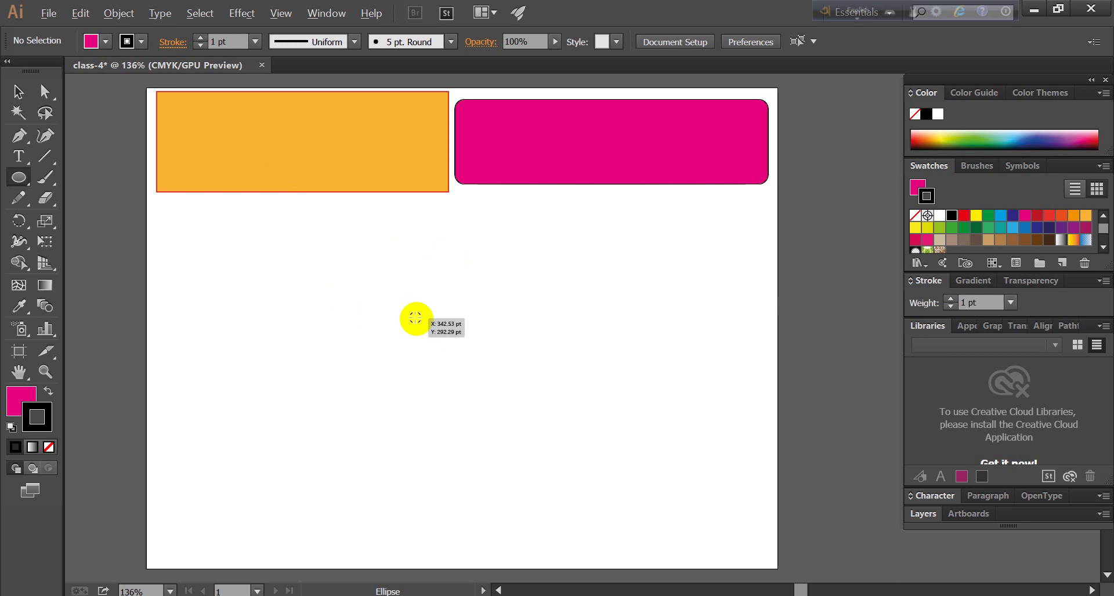
drag(416, 319, 510, 378)
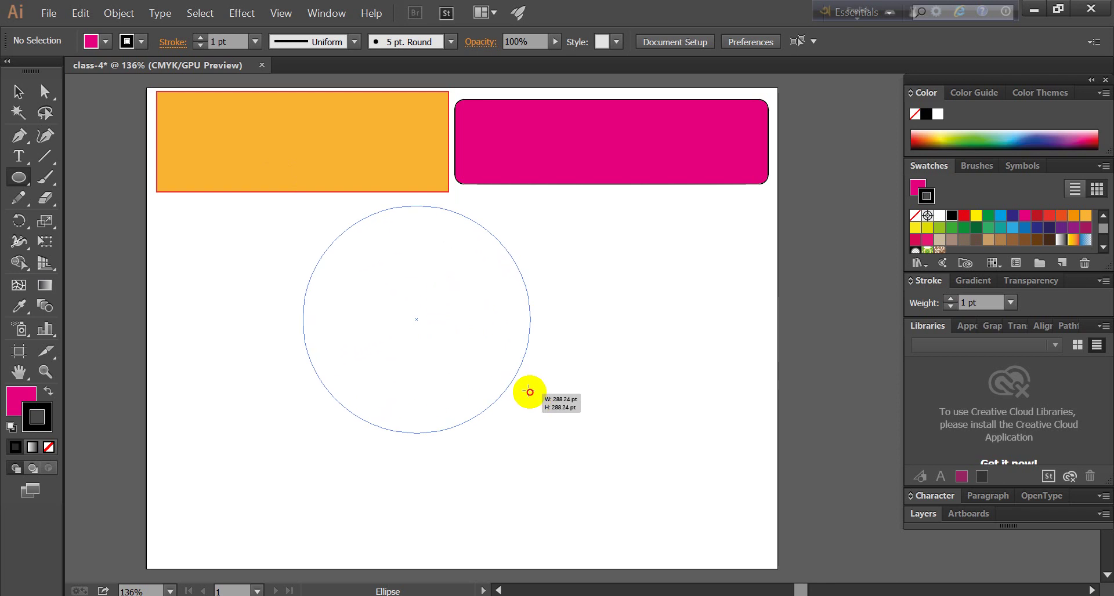
drag(509, 378, 501, 374)
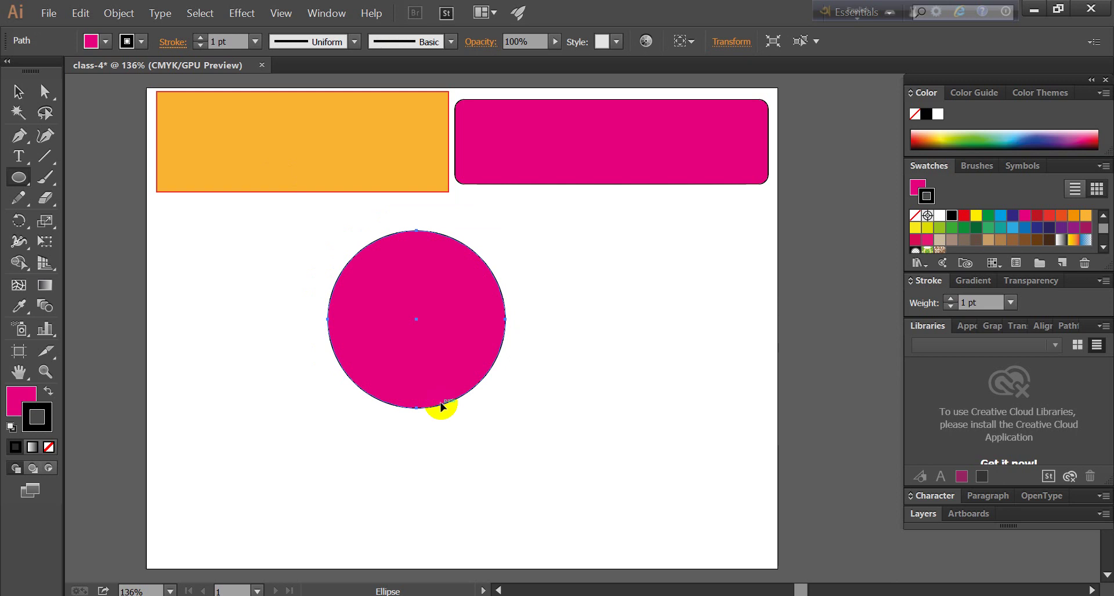
key(Delete)
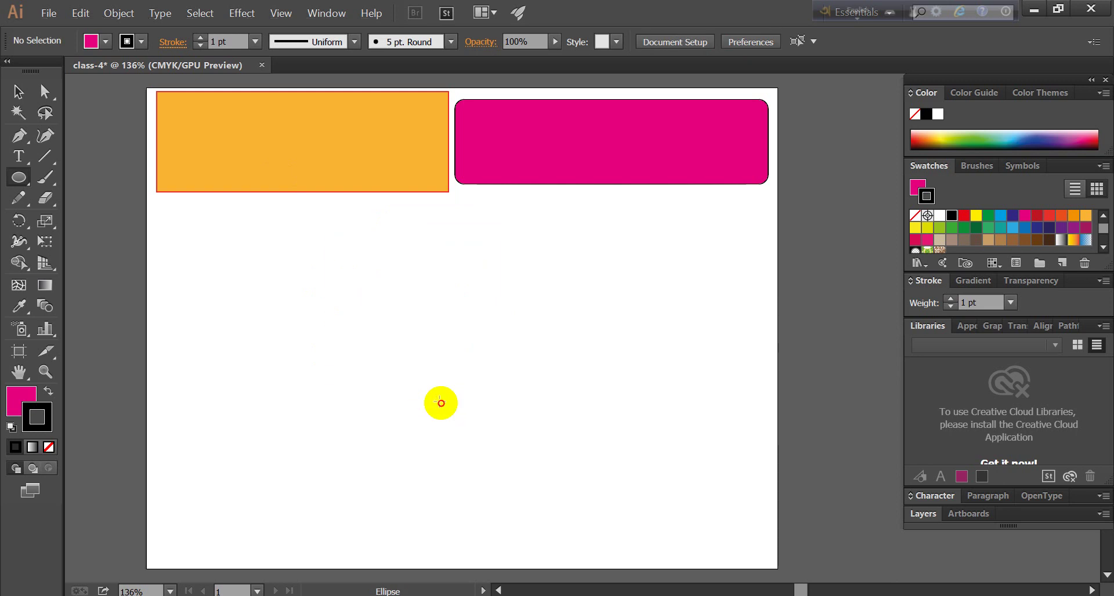
drag(444, 408, 531, 521)
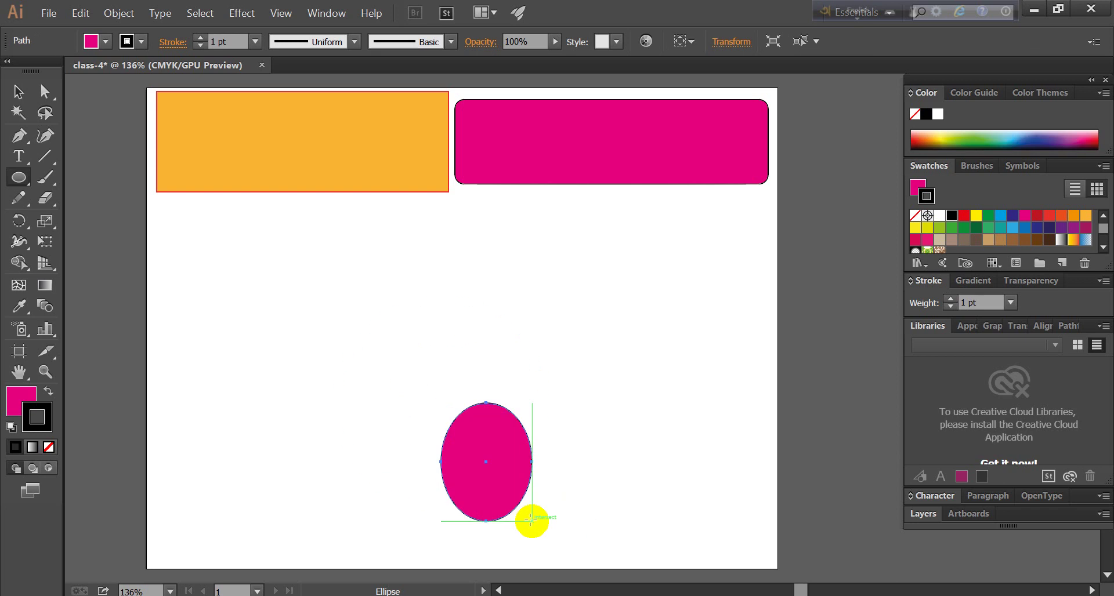
key(Delete)
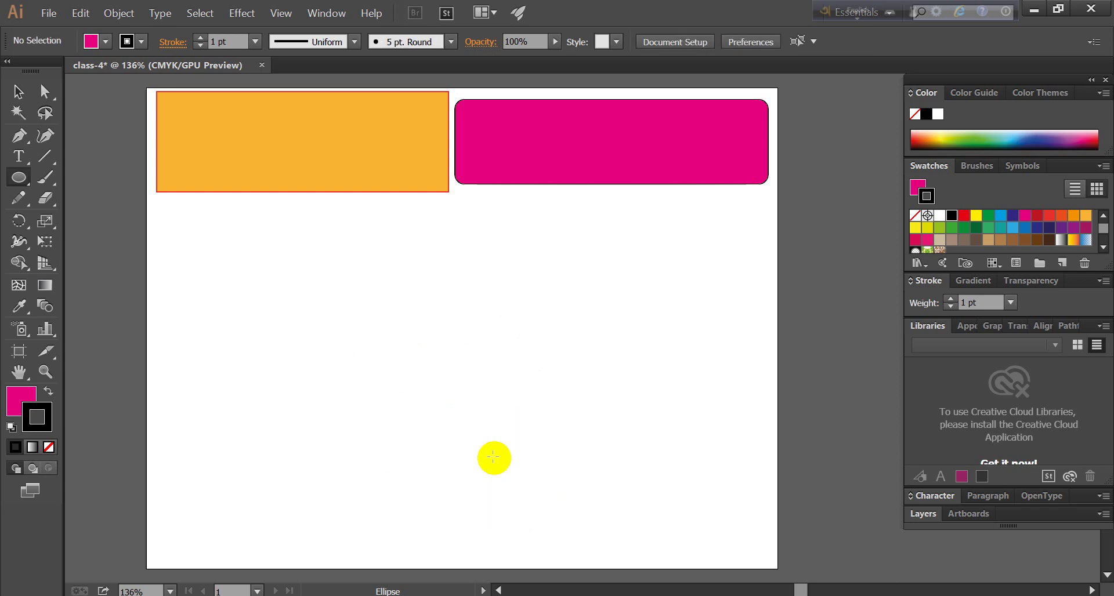
- Undo the remaining ellipses and draw one pink circle below the rectangles
drag(441, 282, 629, 421)
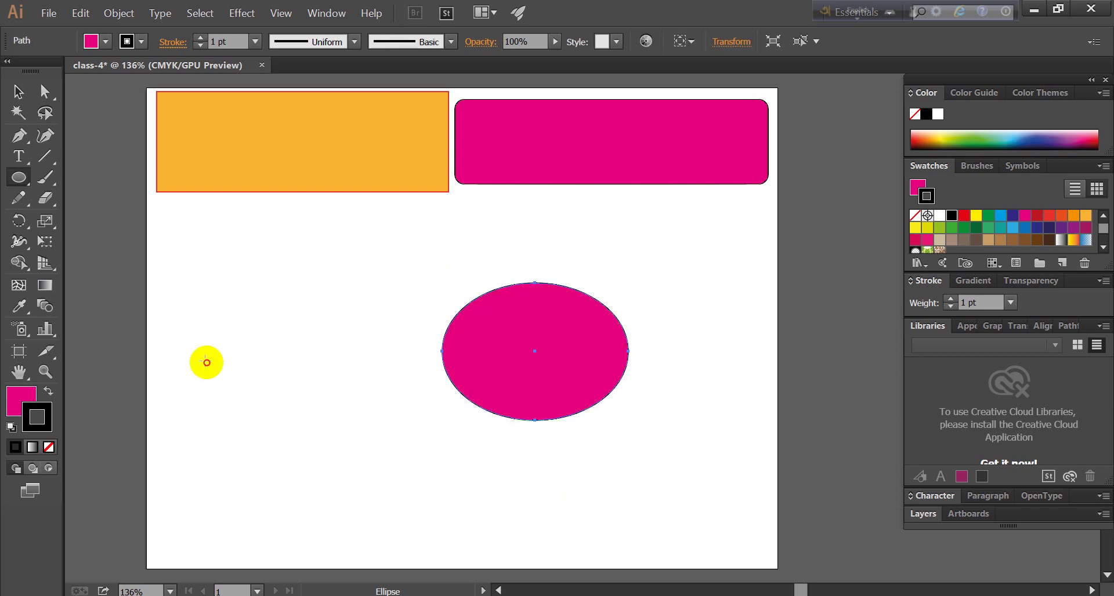
drag(205, 362, 305, 559)
drag(330, 409, 554, 236)
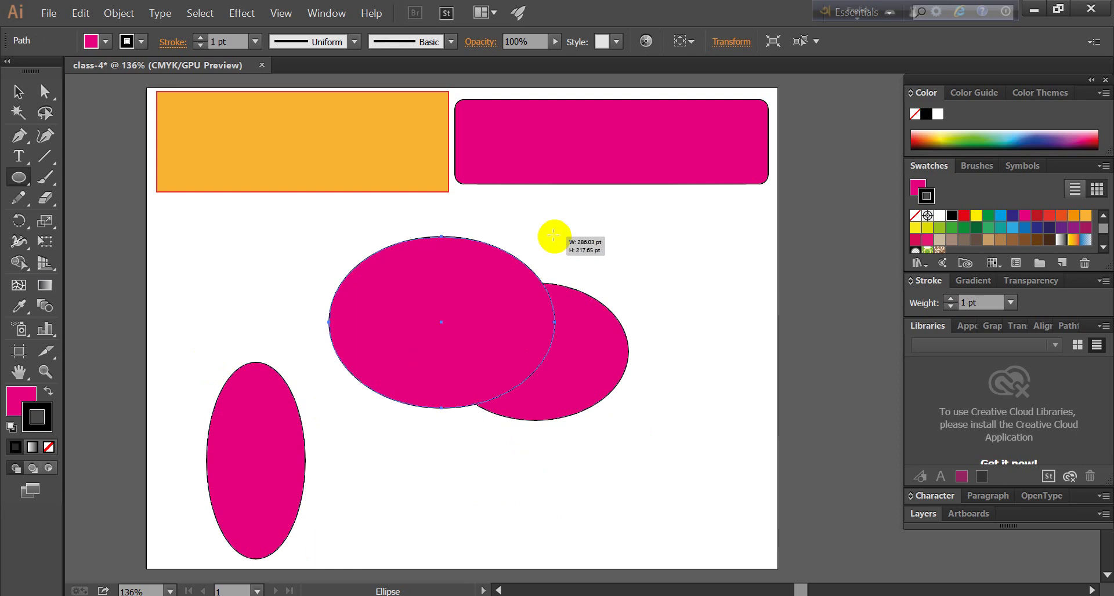
key(ctrl+z)
key(ctrl+z)
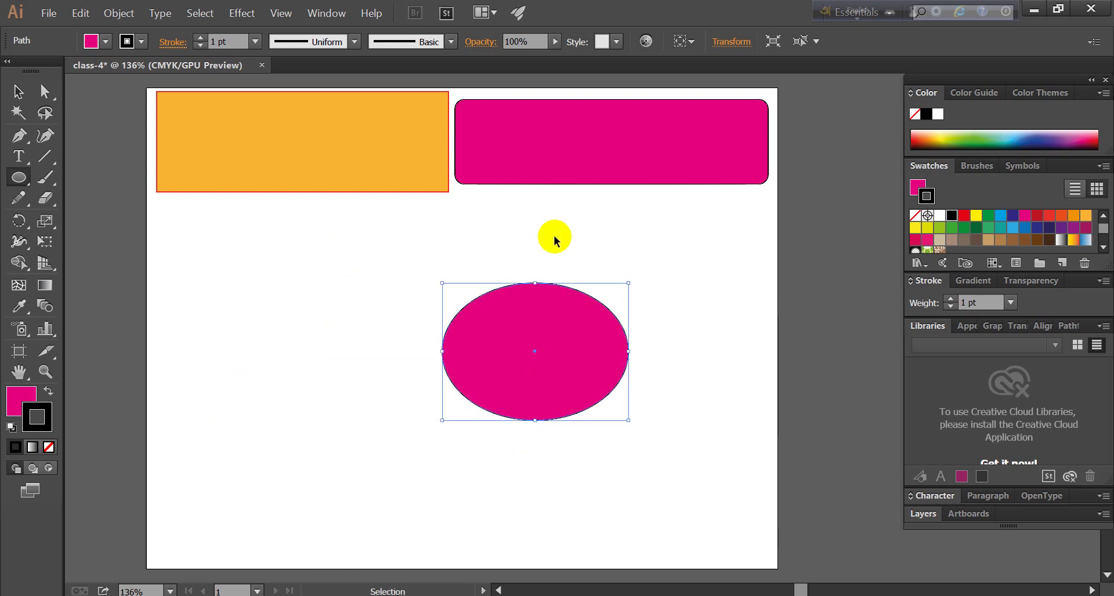
key(ctrl+z)
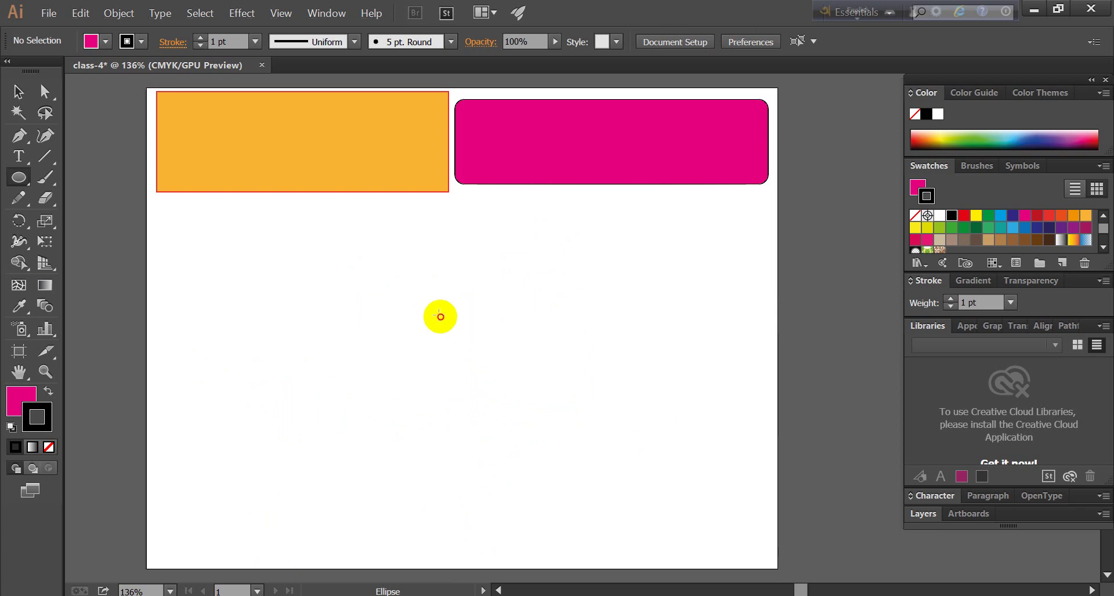
mouse_move(440, 317)
mouse_down()
mouse_move(550, 401)
mouse_move(512, 364)
mouse_up()
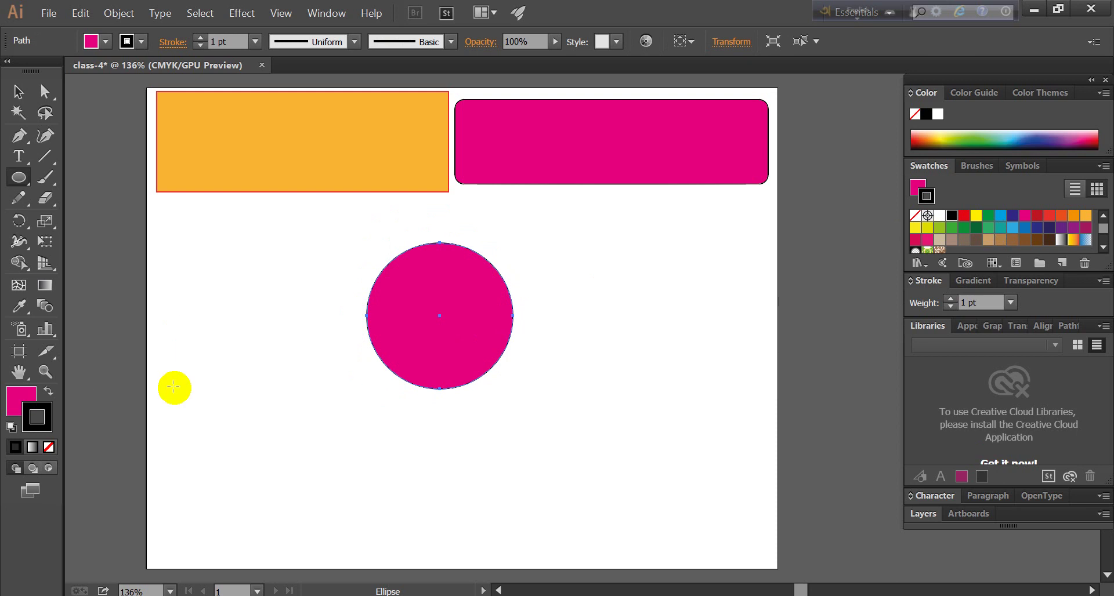
- Set the pink circle's stroke to None after trying a 3 pt weight
click(31, 440)
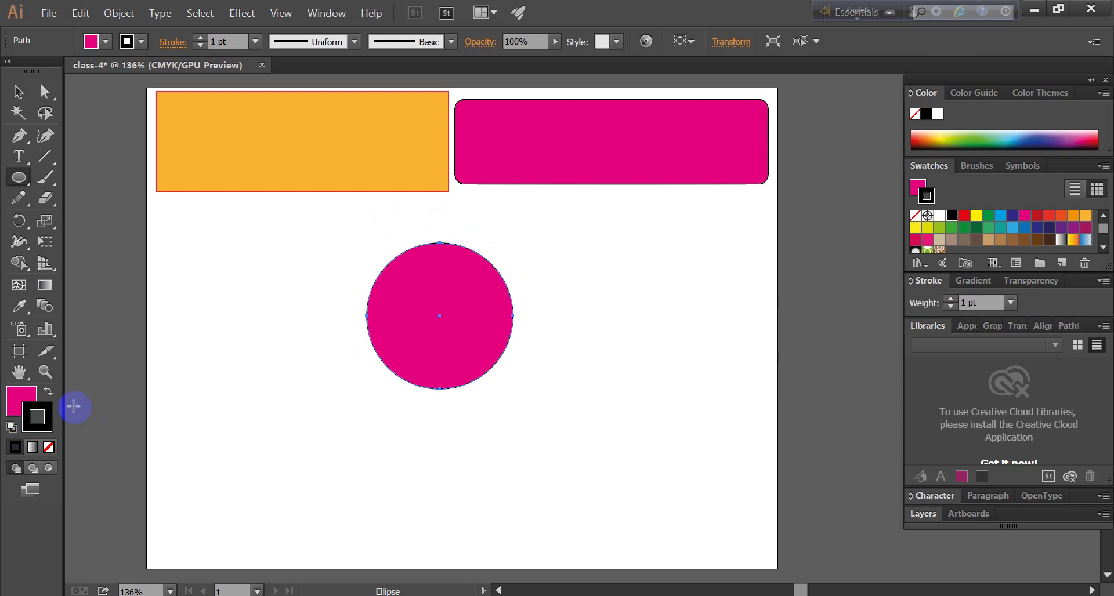
click(952, 299)
click(952, 299)
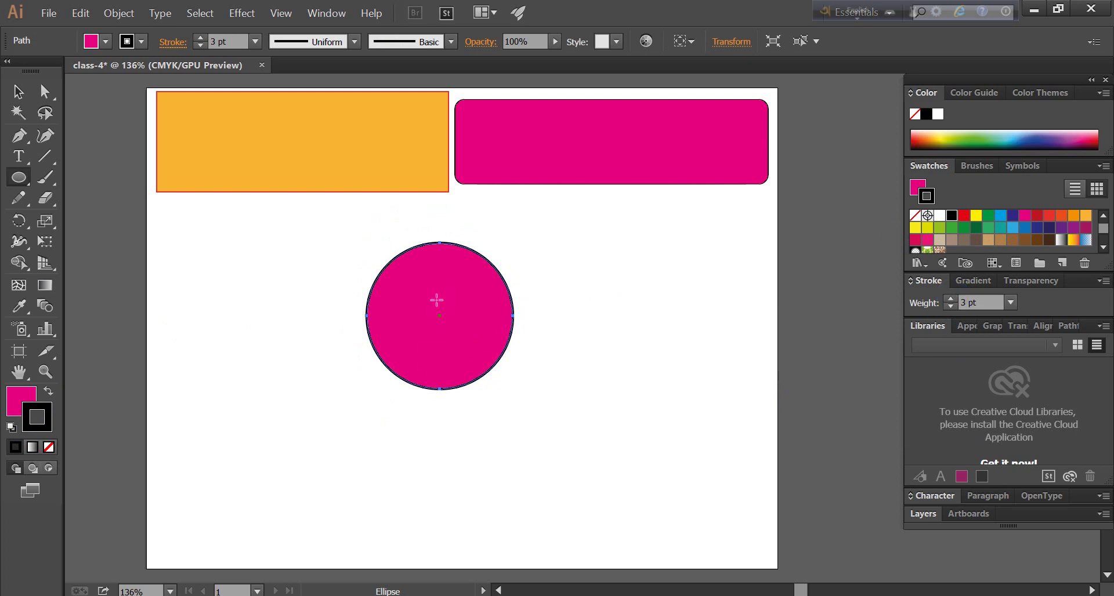
click(17, 92)
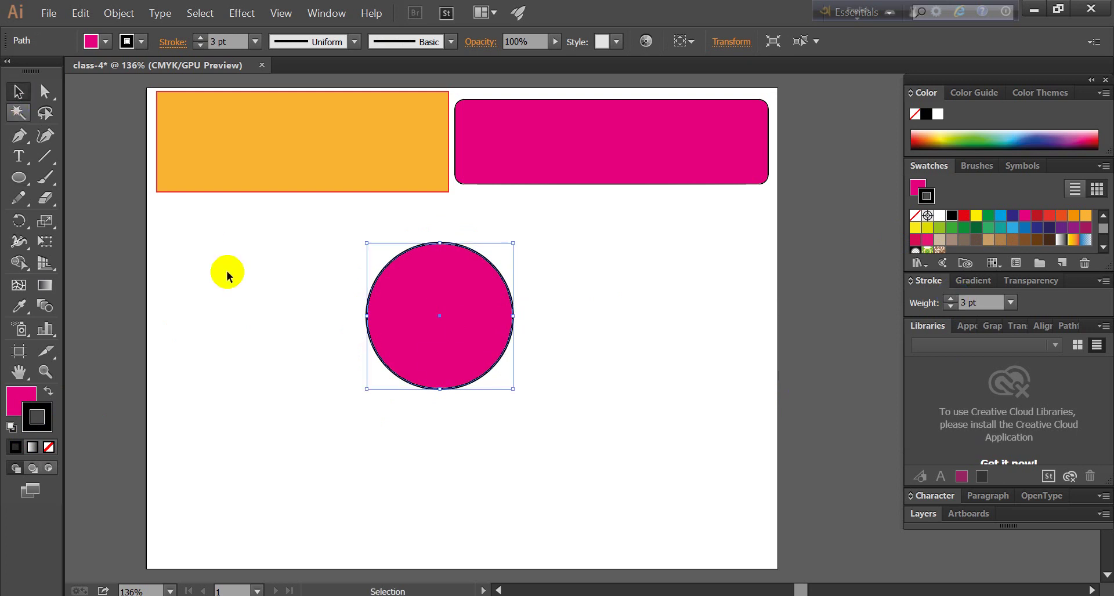
click(227, 276)
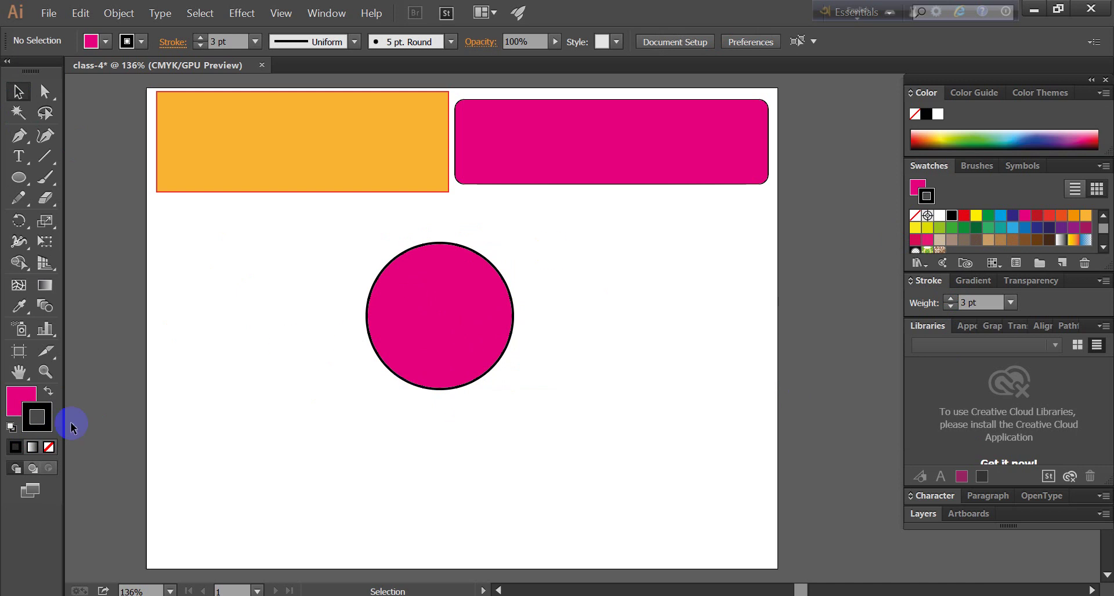
click(50, 448)
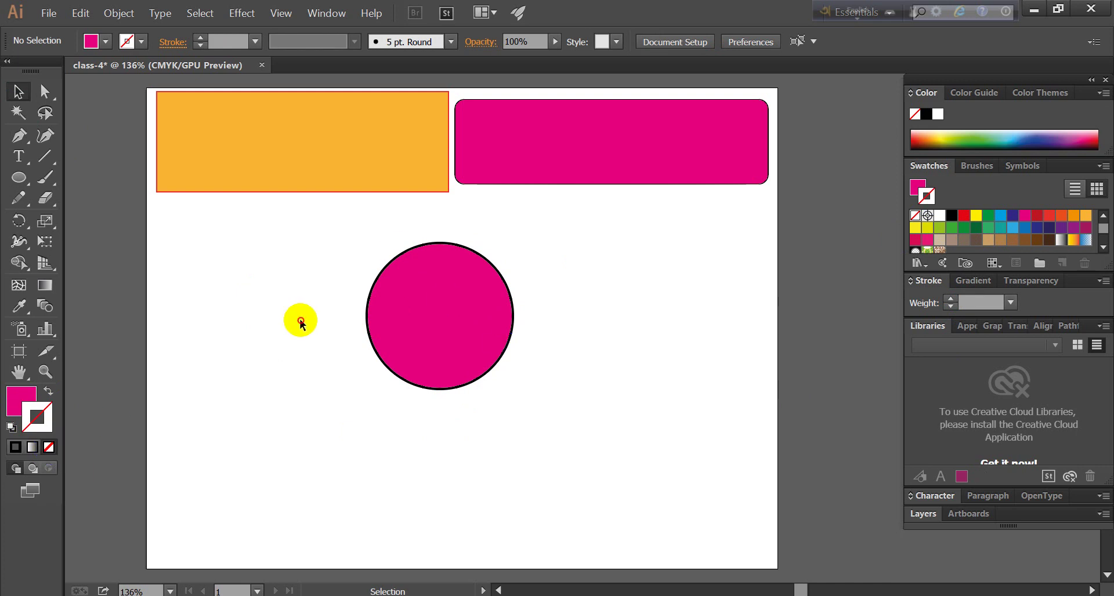
click(471, 290)
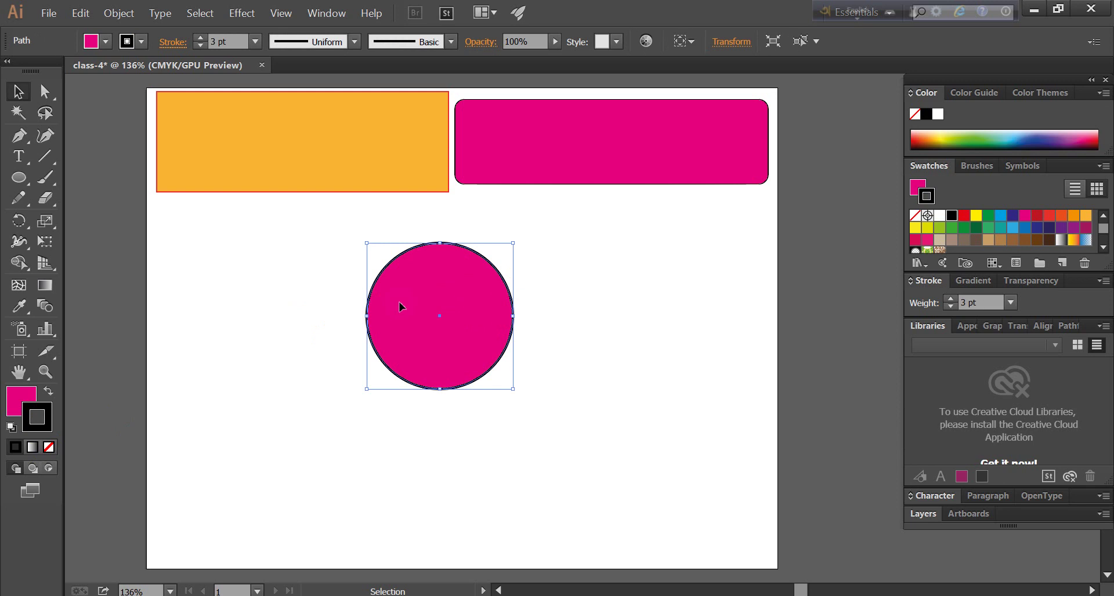
click(48, 448)
click(289, 295)
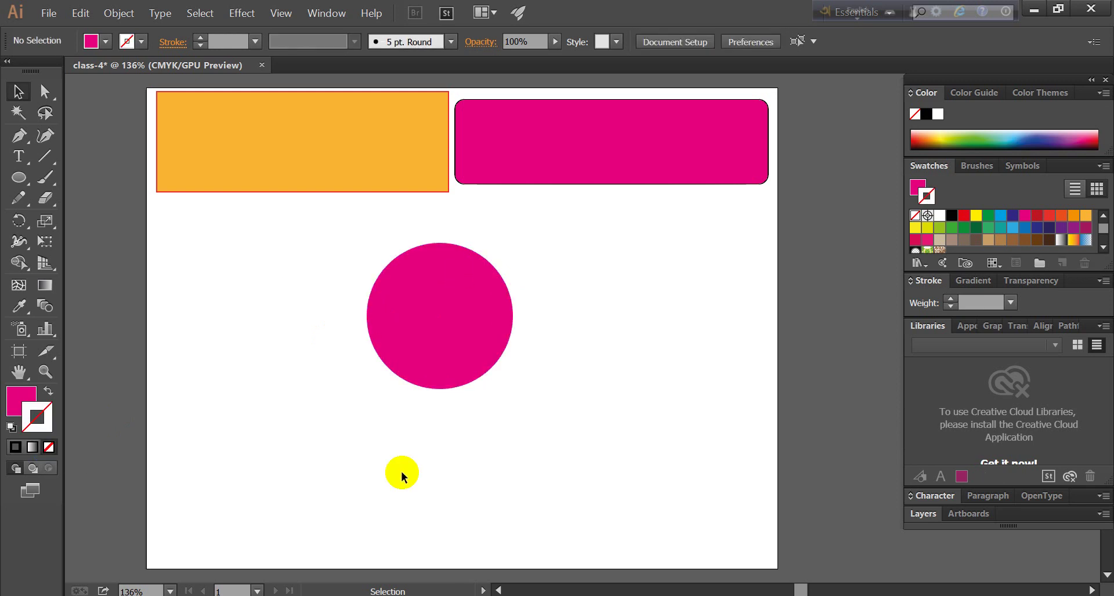
- Change the pink circle's fill to green from the Swatches panel
click(26, 409)
click(15, 404)
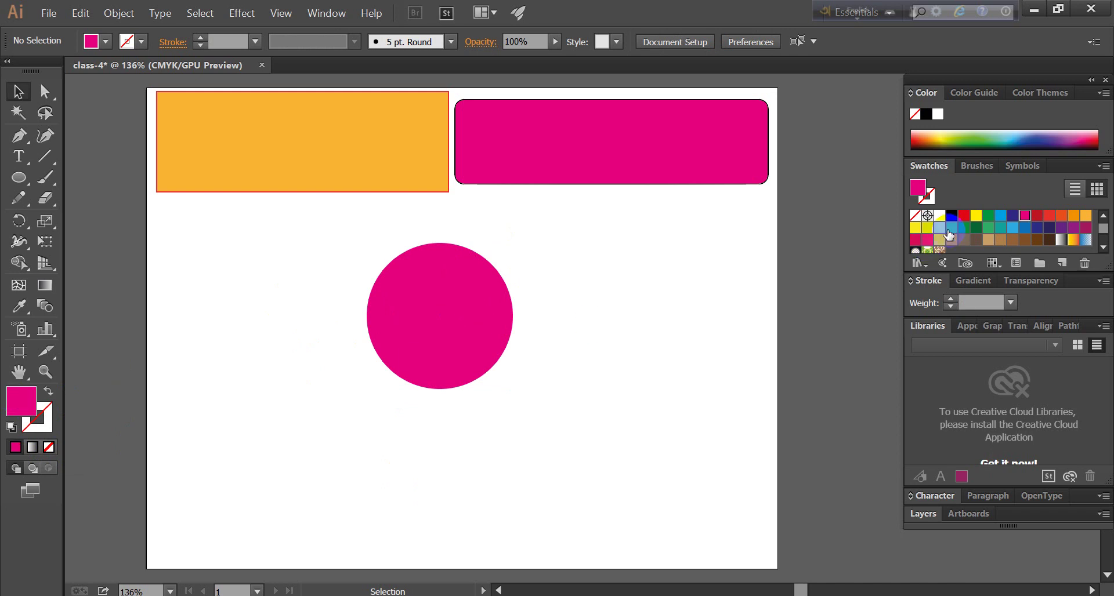
click(952, 228)
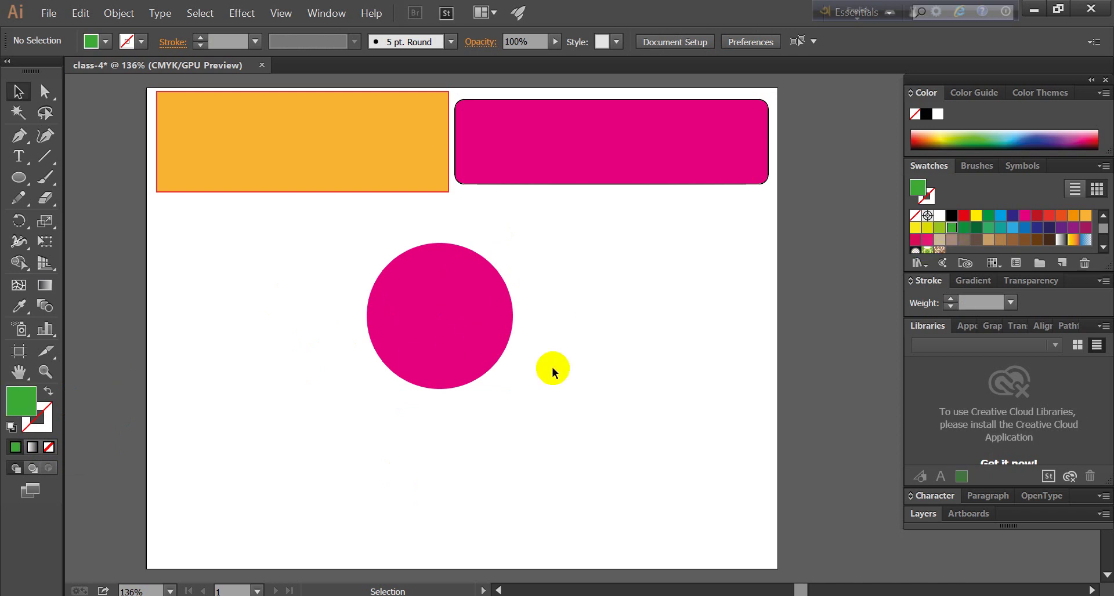
click(443, 337)
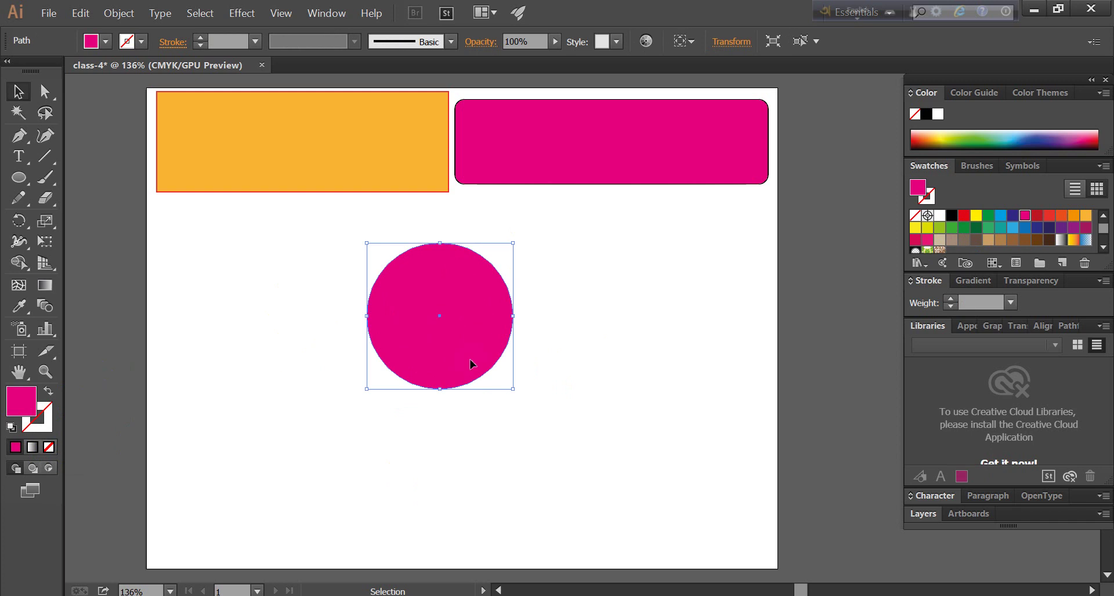
click(18, 112)
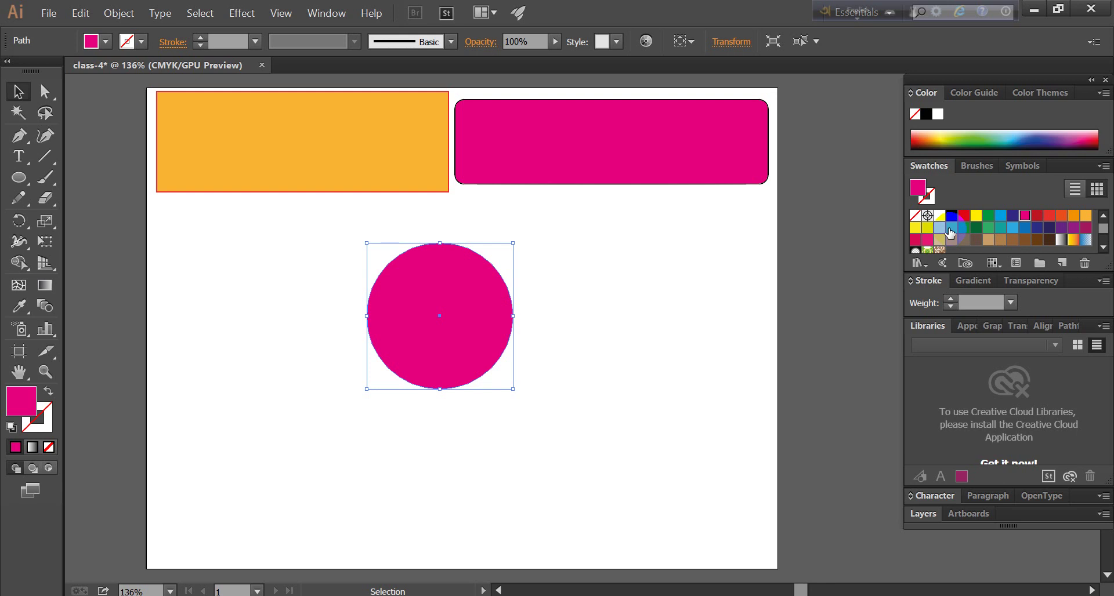
click(949, 230)
- Drag the green circle left, just below the orange rectangle
click(589, 362)
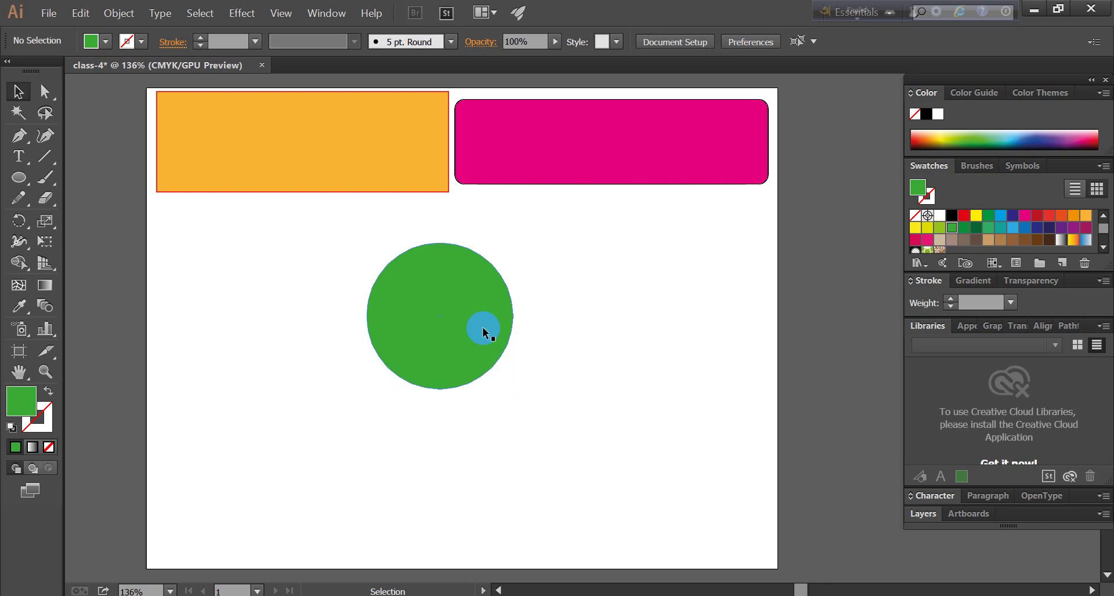
mouse_move(481, 328)
mouse_down()
mouse_move(296, 275)
mouse_move(276, 303)
mouse_up()
click(380, 312)
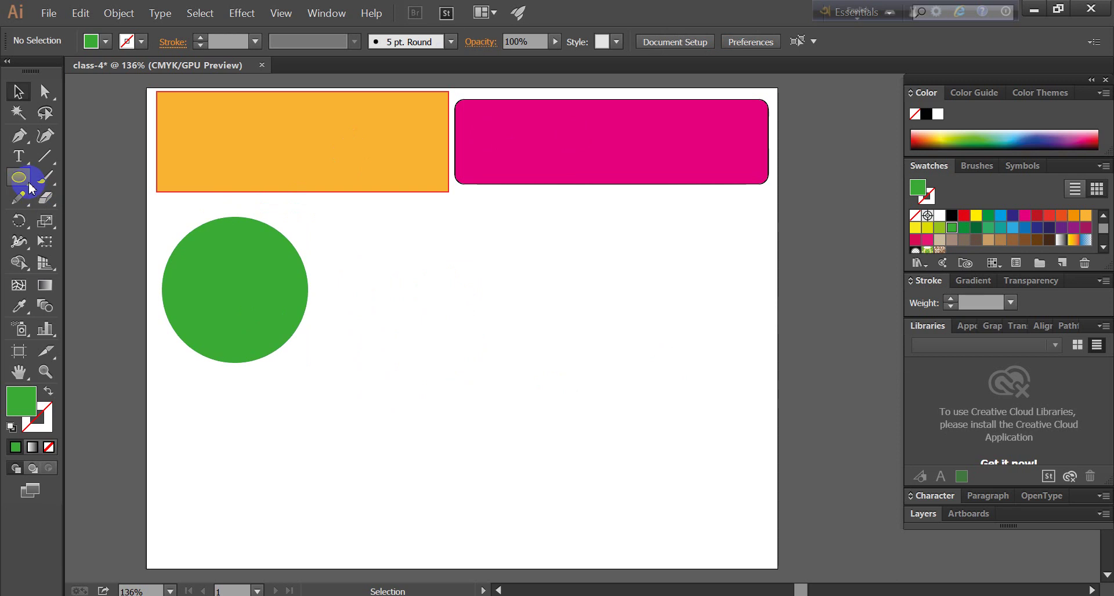
- Draw a dark red hexagon to the right of the green circle
drag(32, 188, 106, 241)
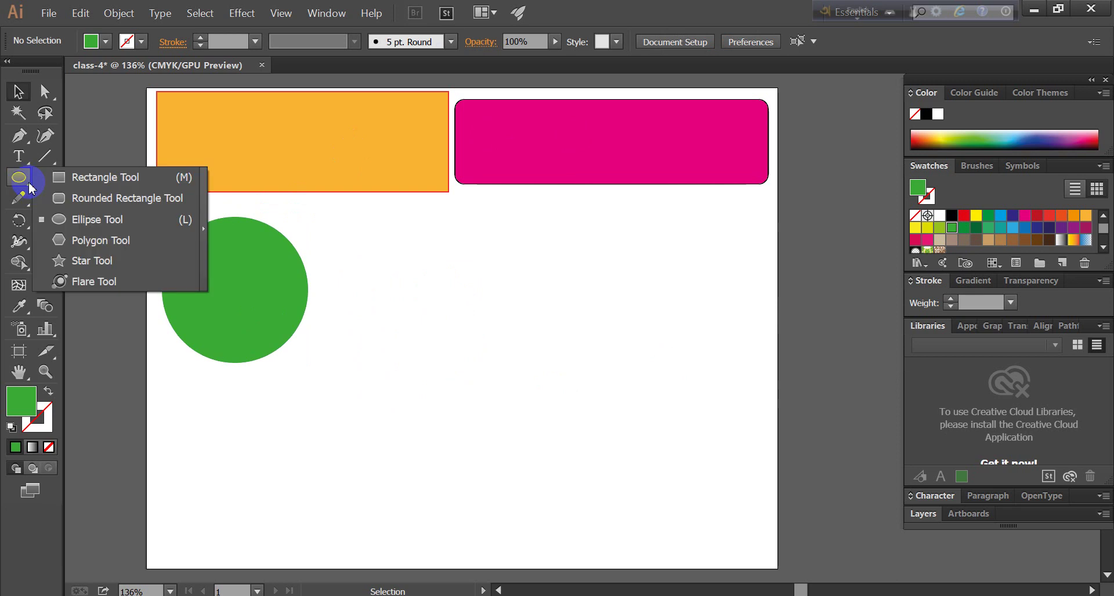
click(104, 241)
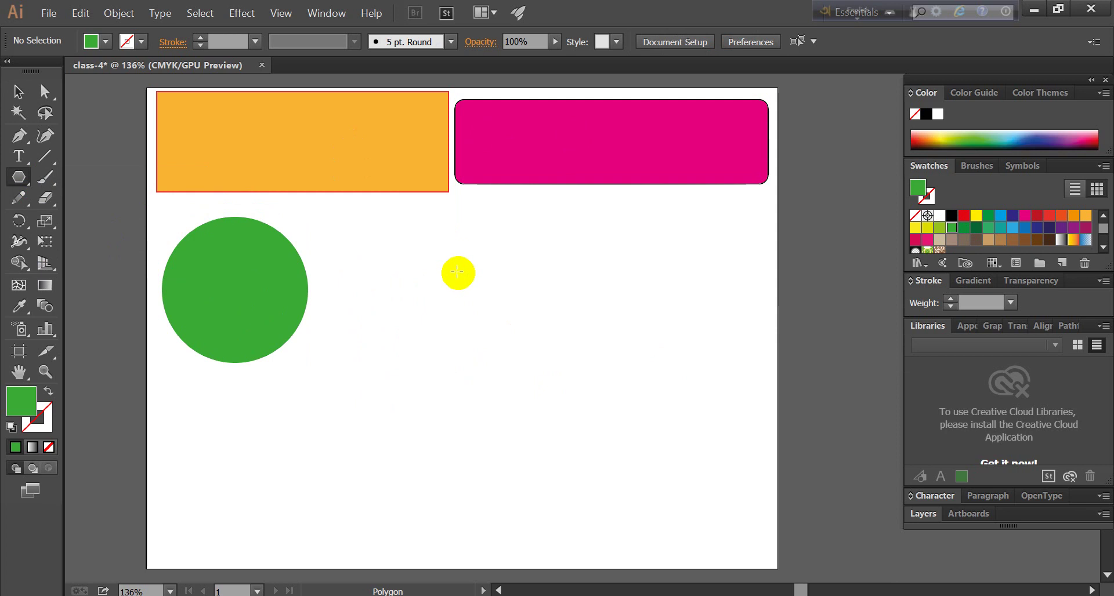
drag(419, 283, 500, 319)
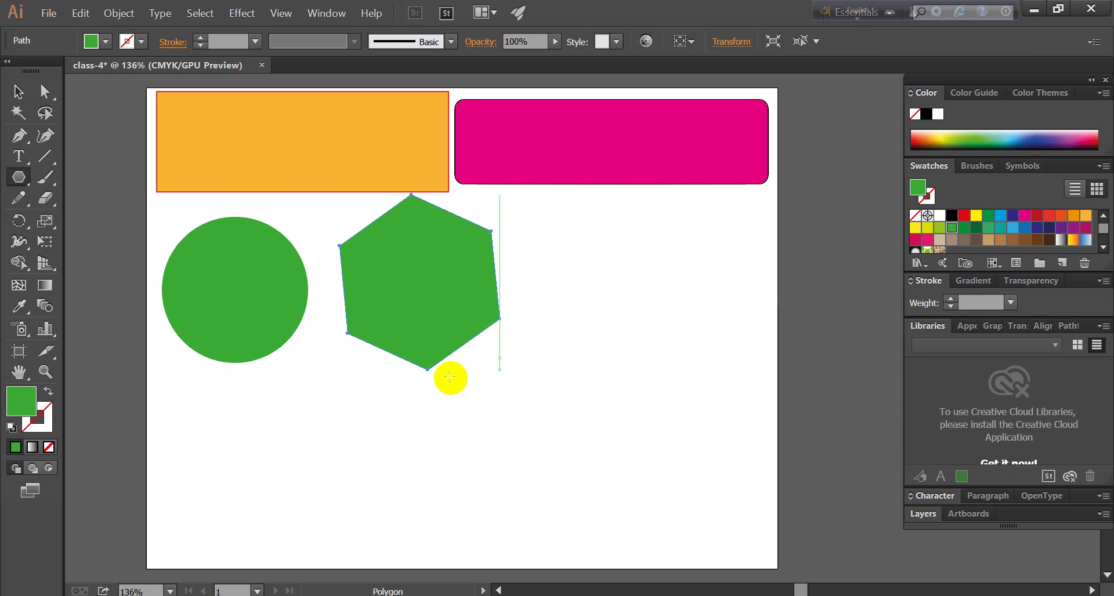
click(1037, 217)
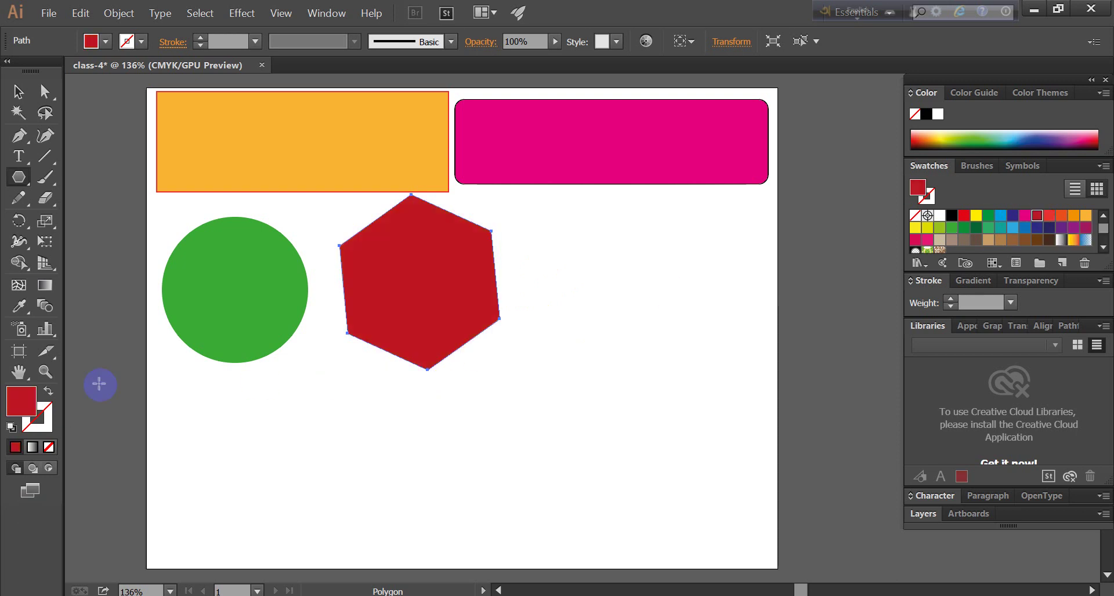
- Give the hexagon a red 1 pt outline
click(42, 436)
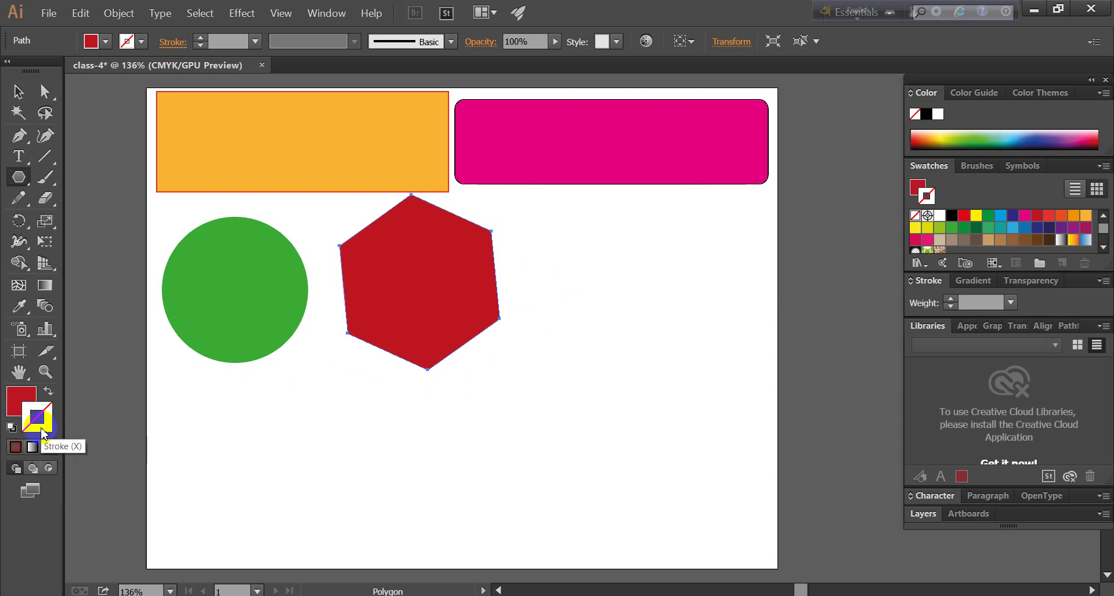
click(49, 447)
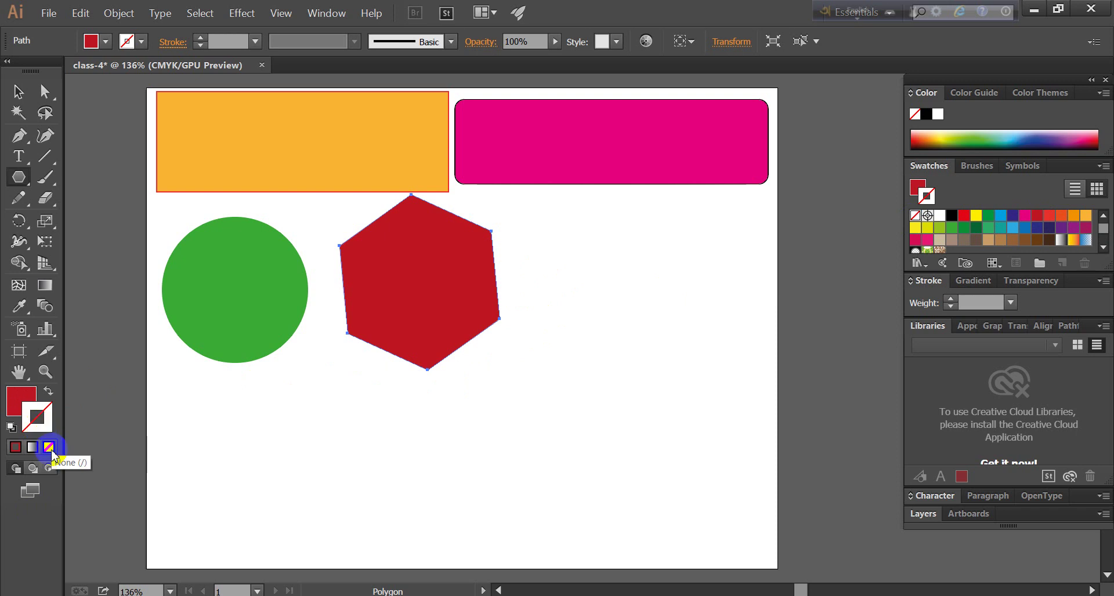
click(15, 448)
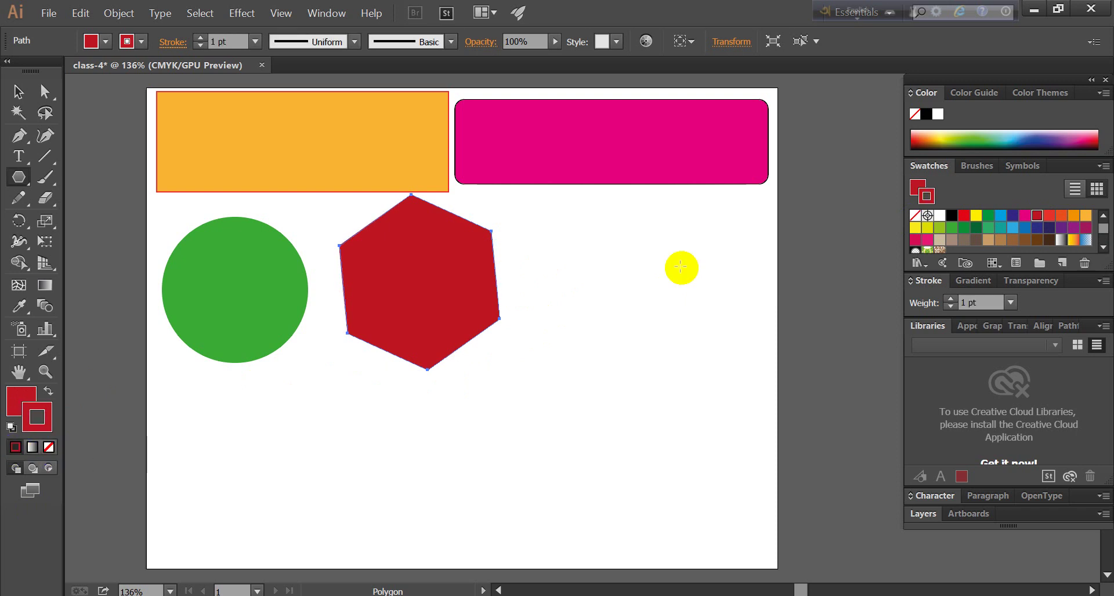
click(49, 447)
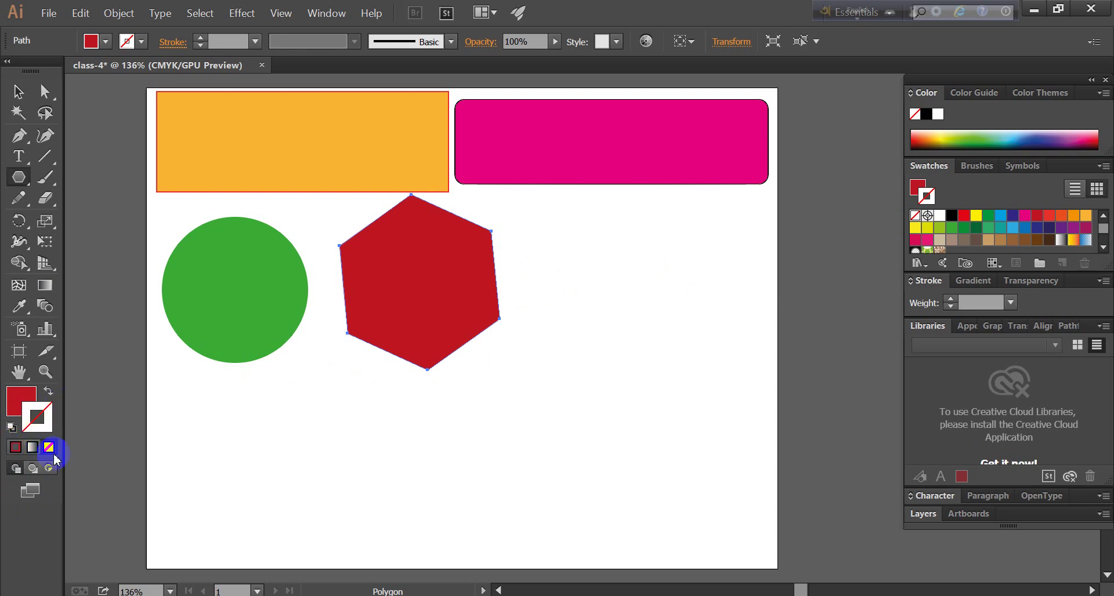
click(16, 448)
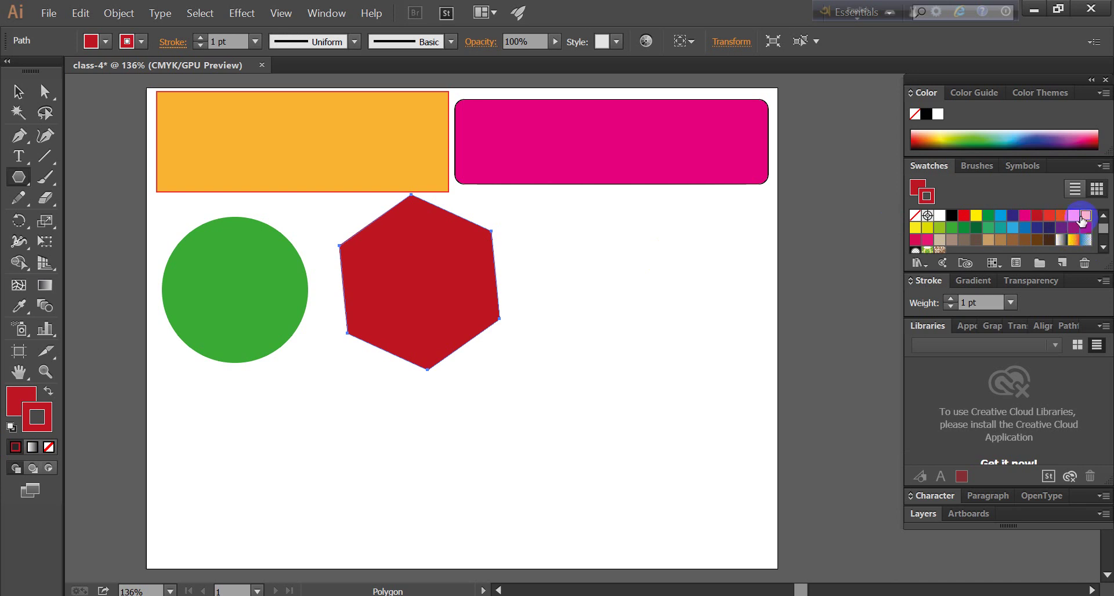
- Give the hexagon an orange outline at 4 pt stroke weight
click(1081, 216)
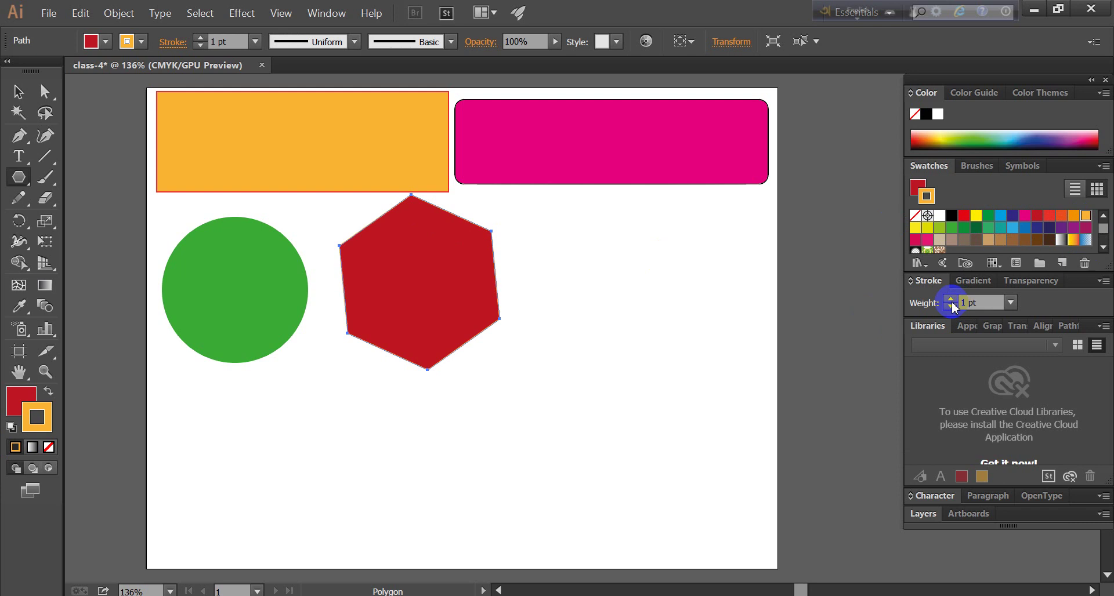
click(951, 300)
click(951, 300)
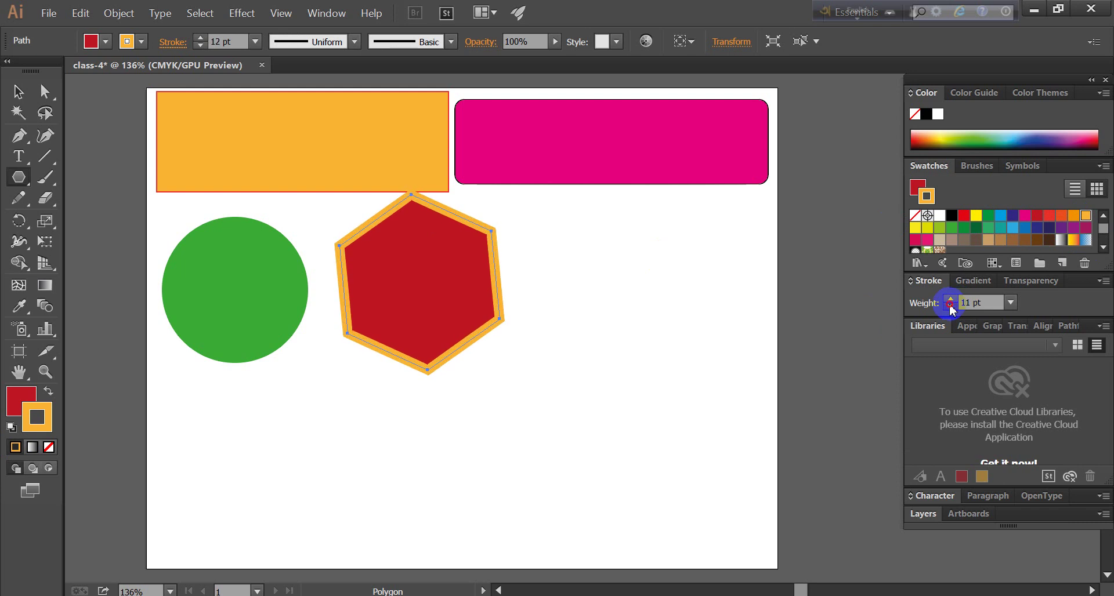
click(949, 304)
click(949, 304)
click(949, 304)
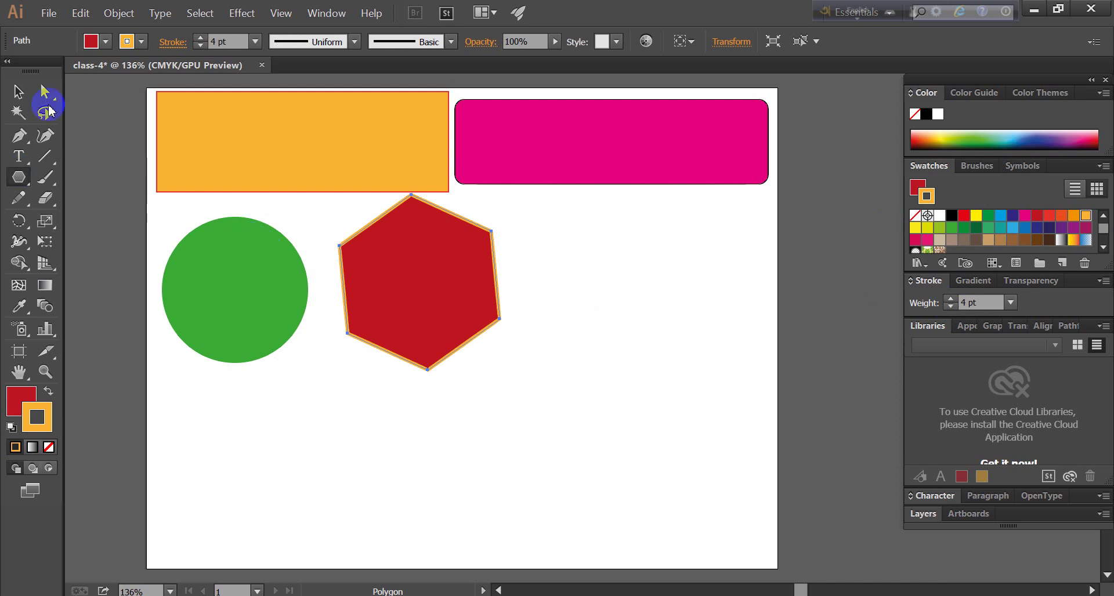
- Move the rotated hexagon to the right, clear of the green circle
click(18, 91)
click(356, 296)
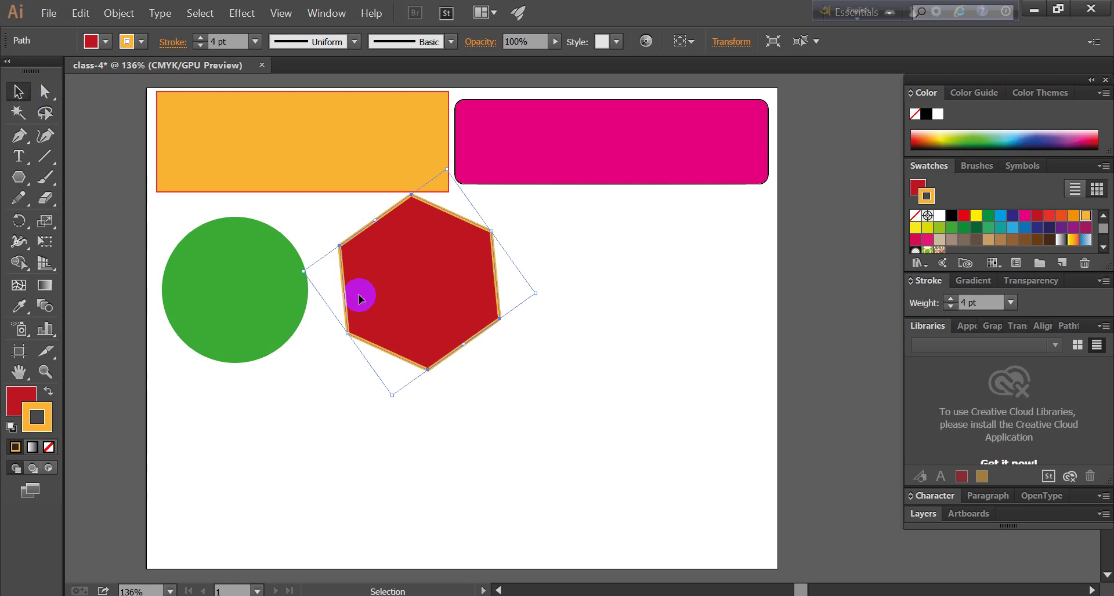
drag(360, 297, 625, 284)
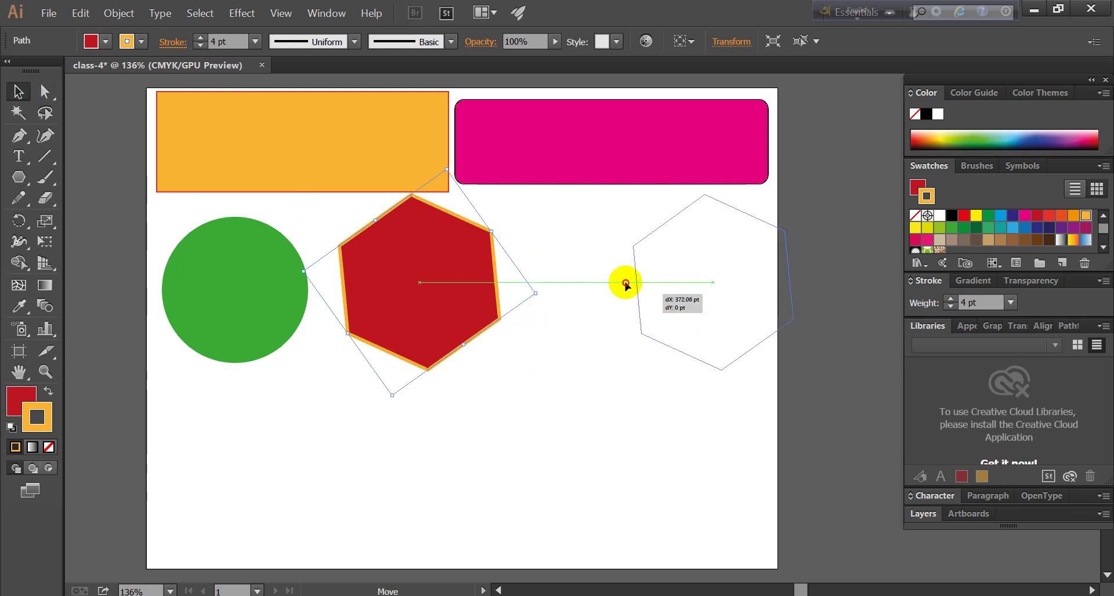
drag(625, 285, 442, 294)
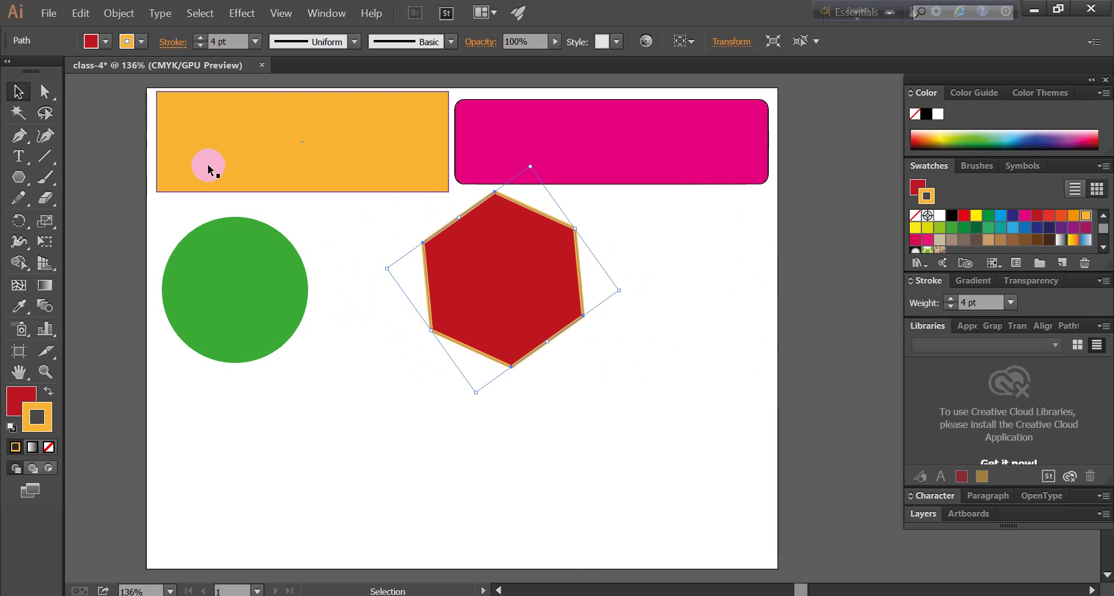
click(24, 181)
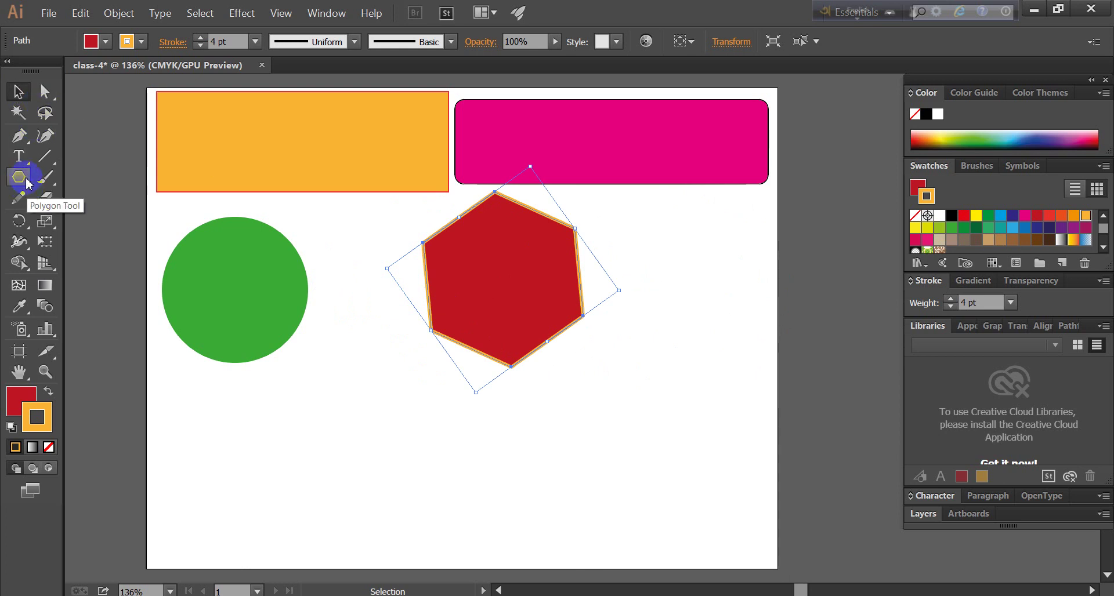
- Draw red, orange-outlined stars below, beside and over the circle, hexagon and rectangles
drag(26, 184, 82, 266)
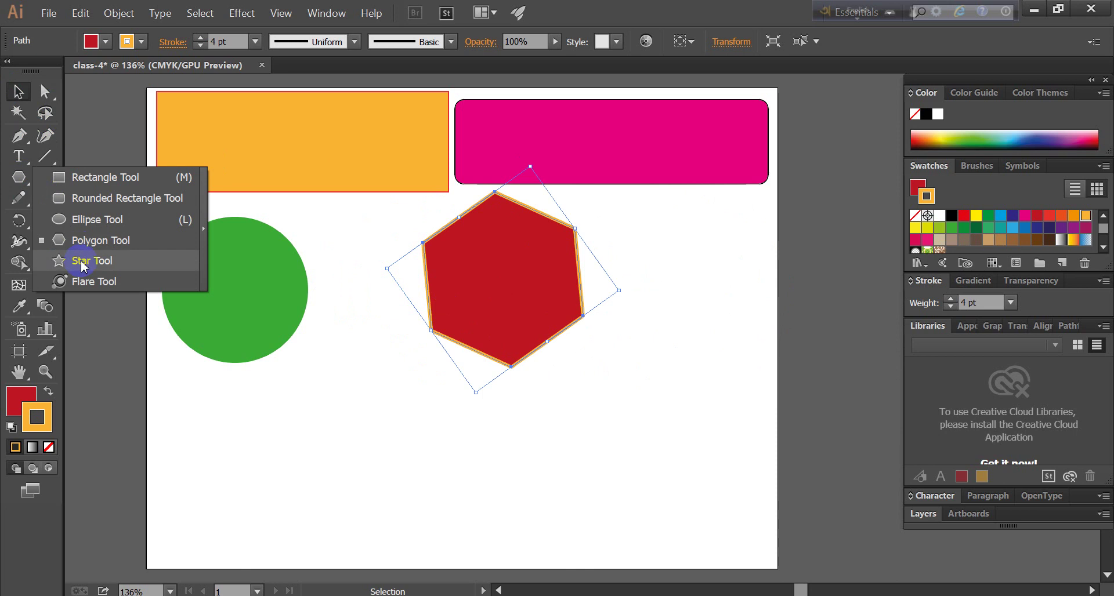
click(82, 266)
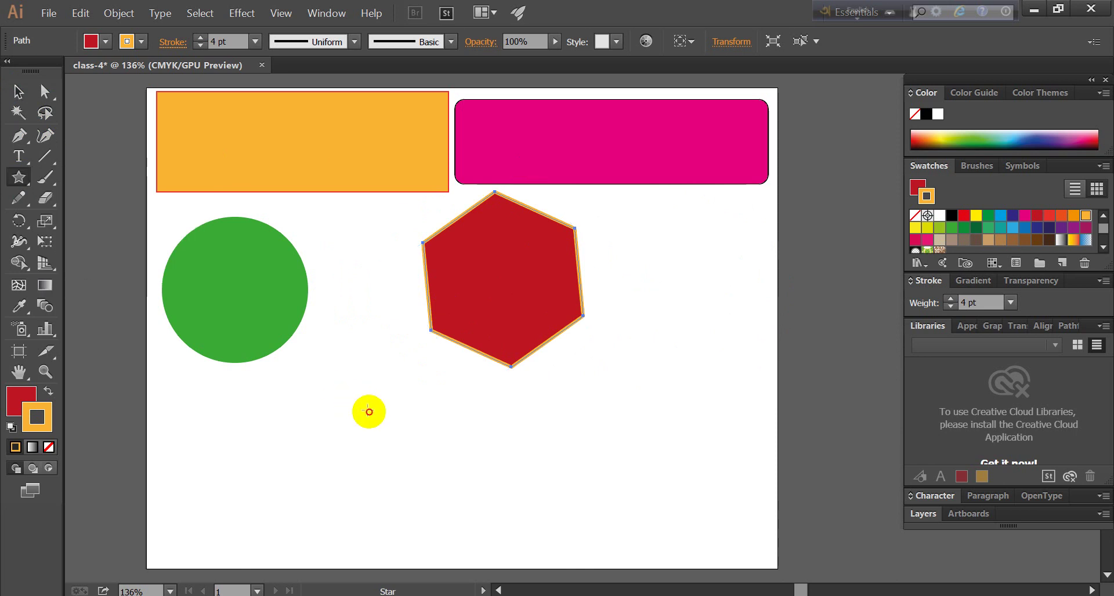
mouse_move(369, 412)
mouse_down()
mouse_move(421, 452)
mouse_move(511, 480)
mouse_up()
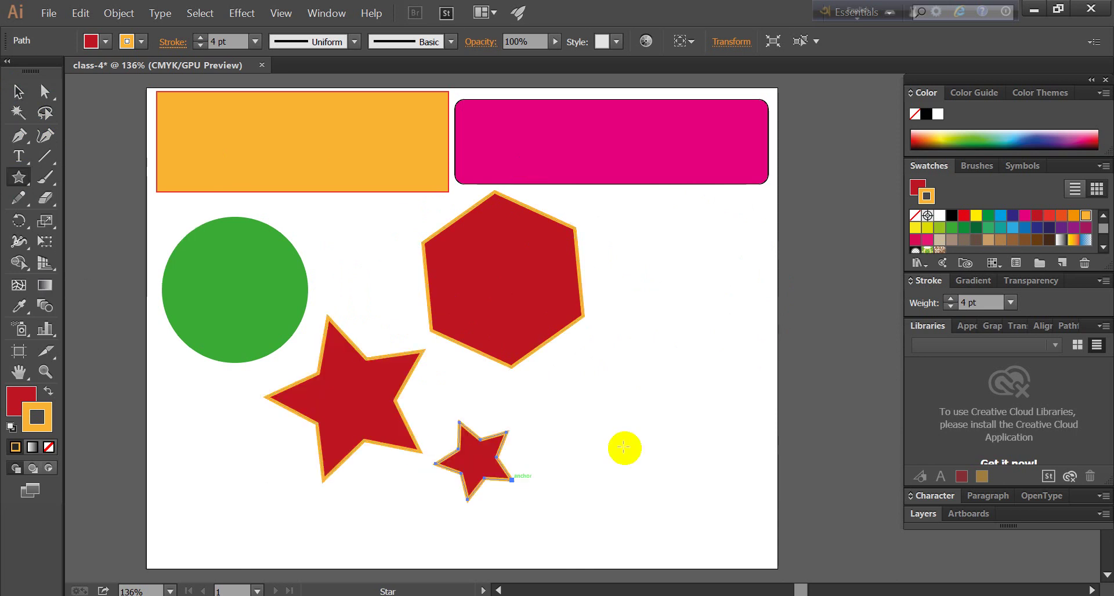
drag(624, 447, 685, 495)
drag(684, 323, 748, 399)
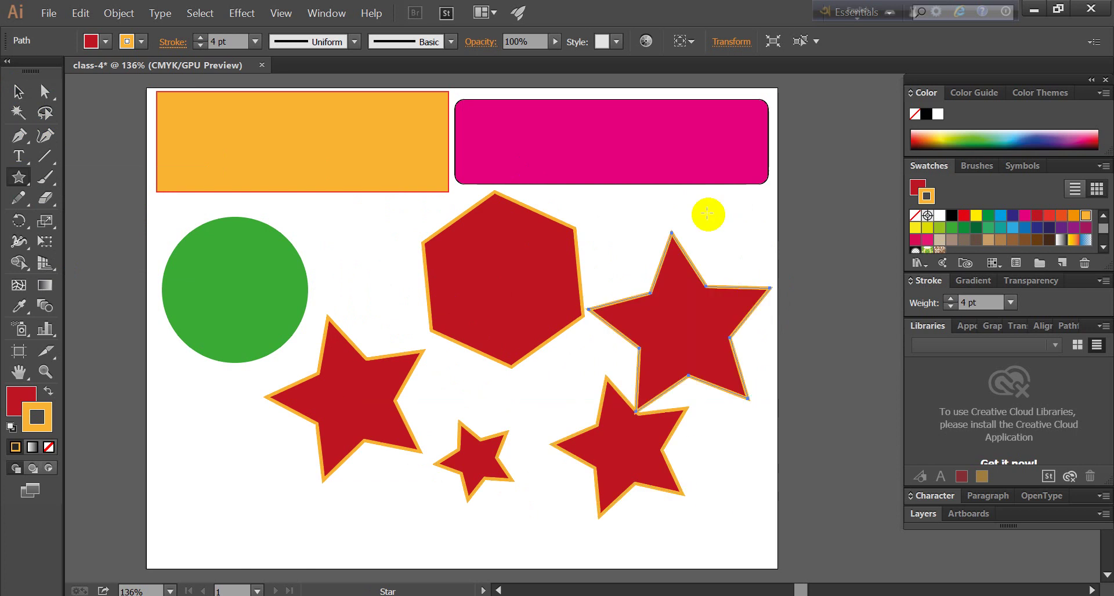
drag(708, 214, 751, 286)
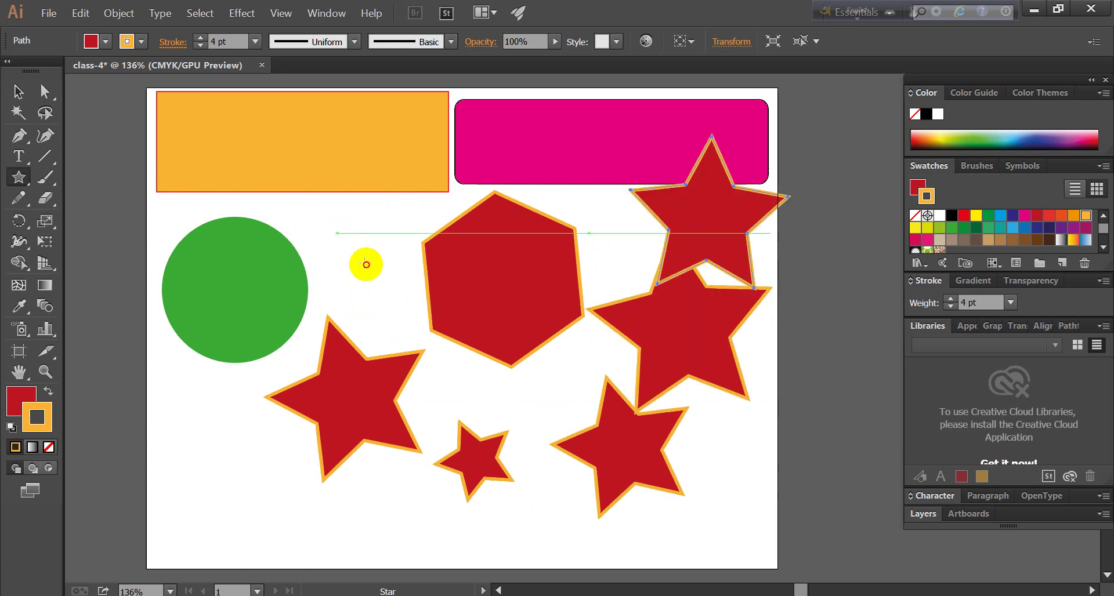
drag(341, 233, 395, 300)
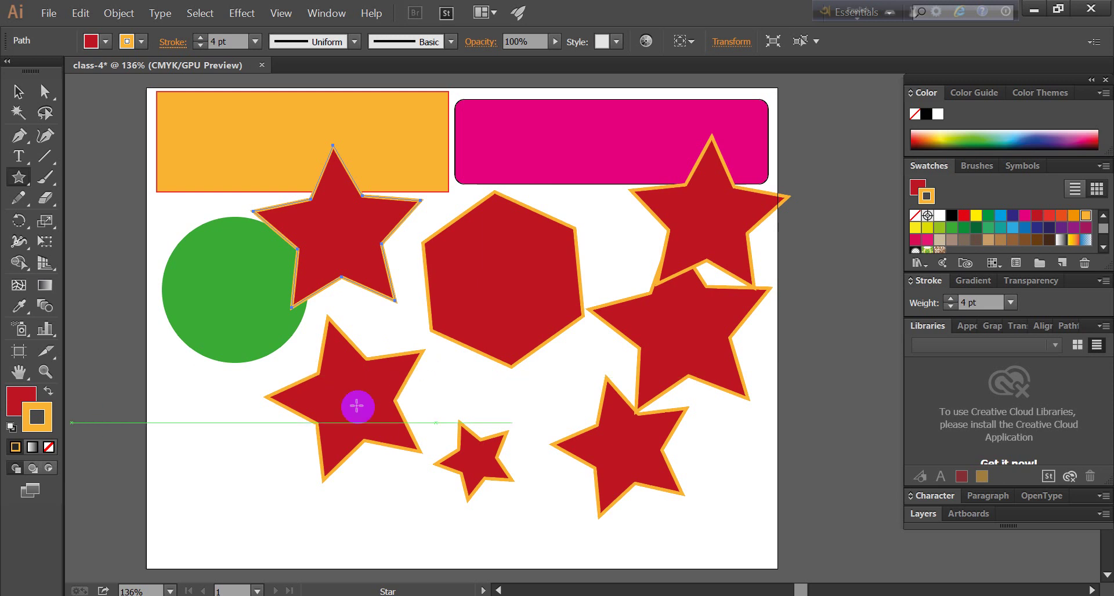
click(979, 299)
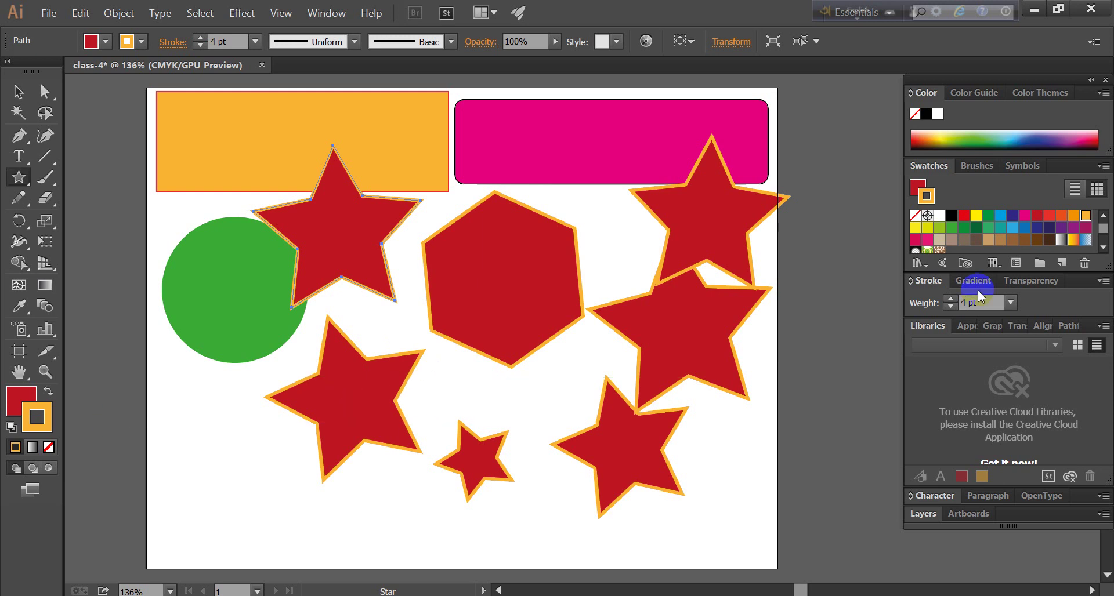
- Set the upper-left star's stroke to 0 pt and delete the right-middle star
click(950, 307)
click(951, 307)
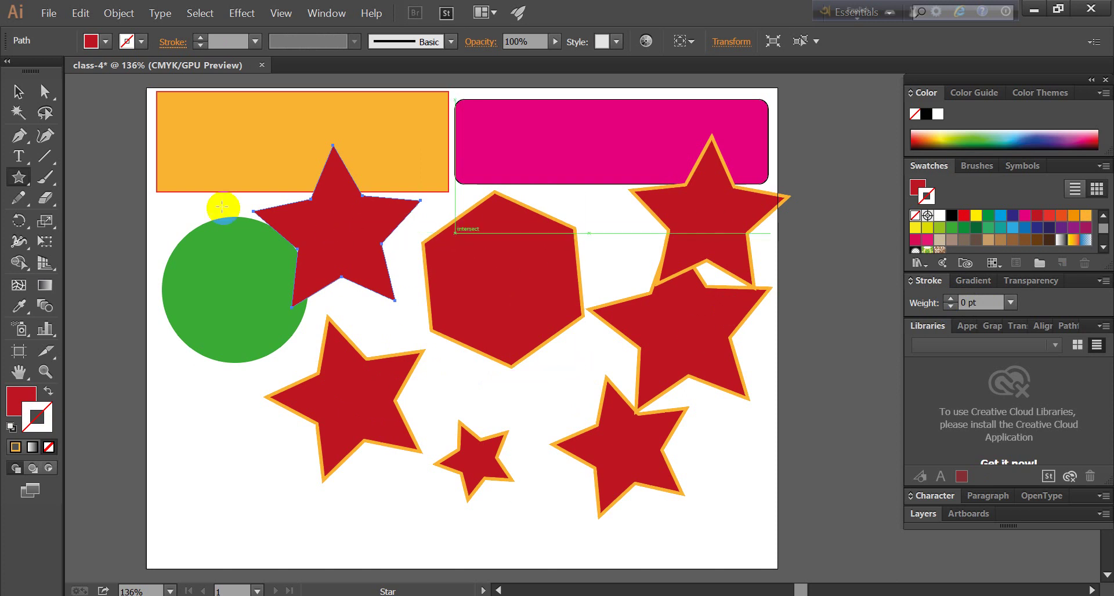
click(17, 93)
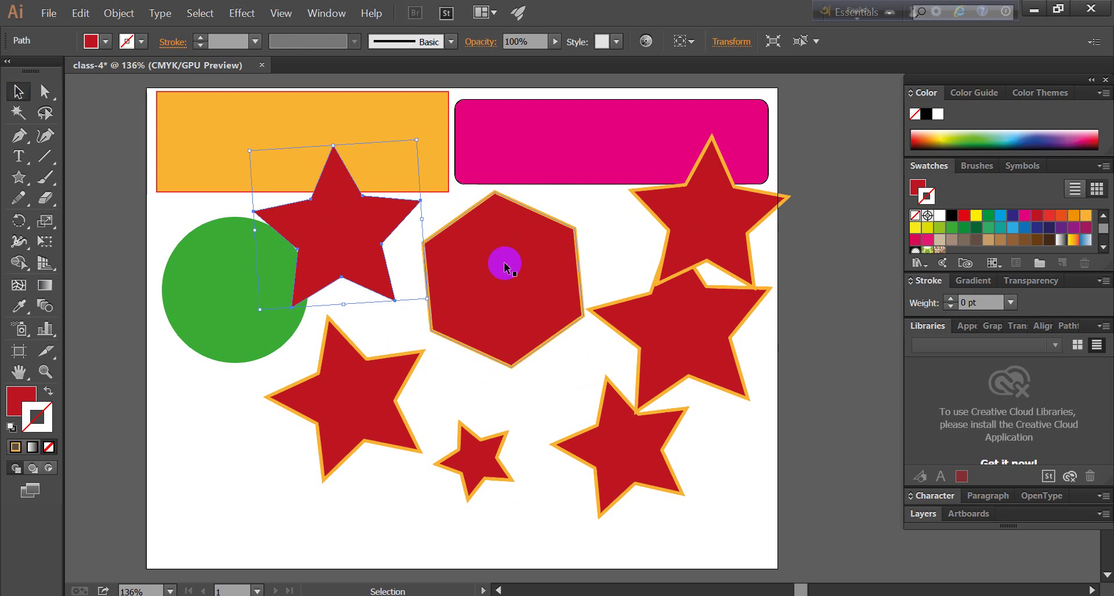
click(622, 306)
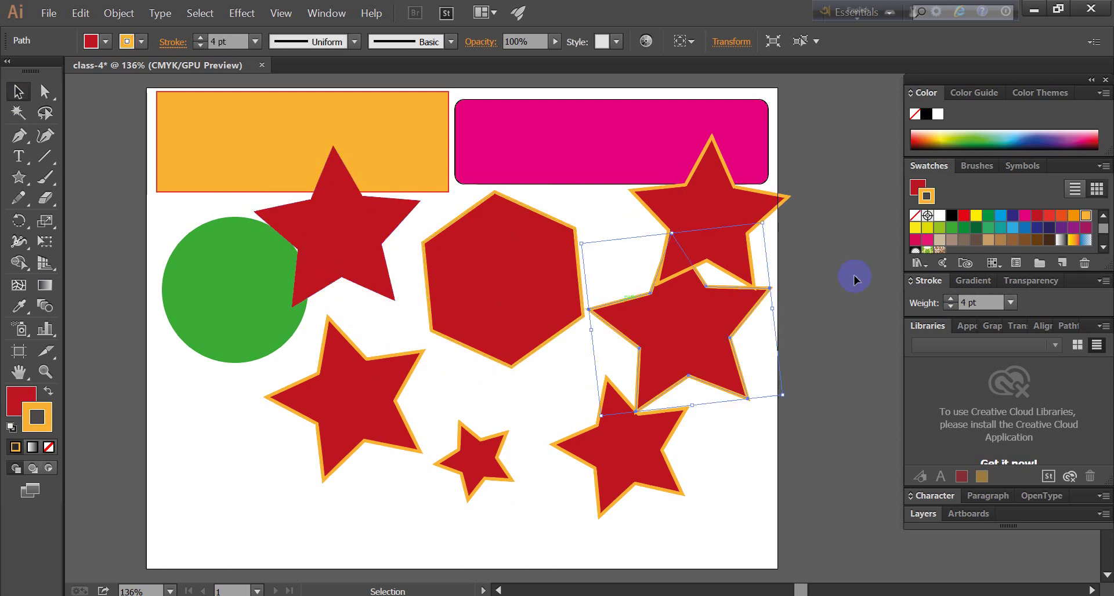
click(951, 307)
click(950, 306)
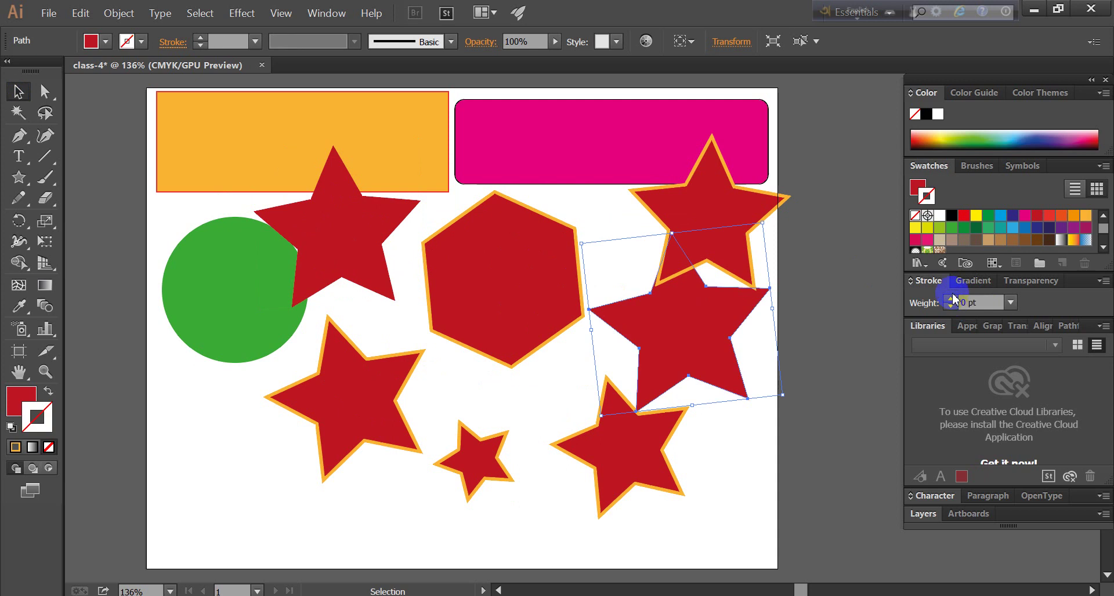
click(951, 300)
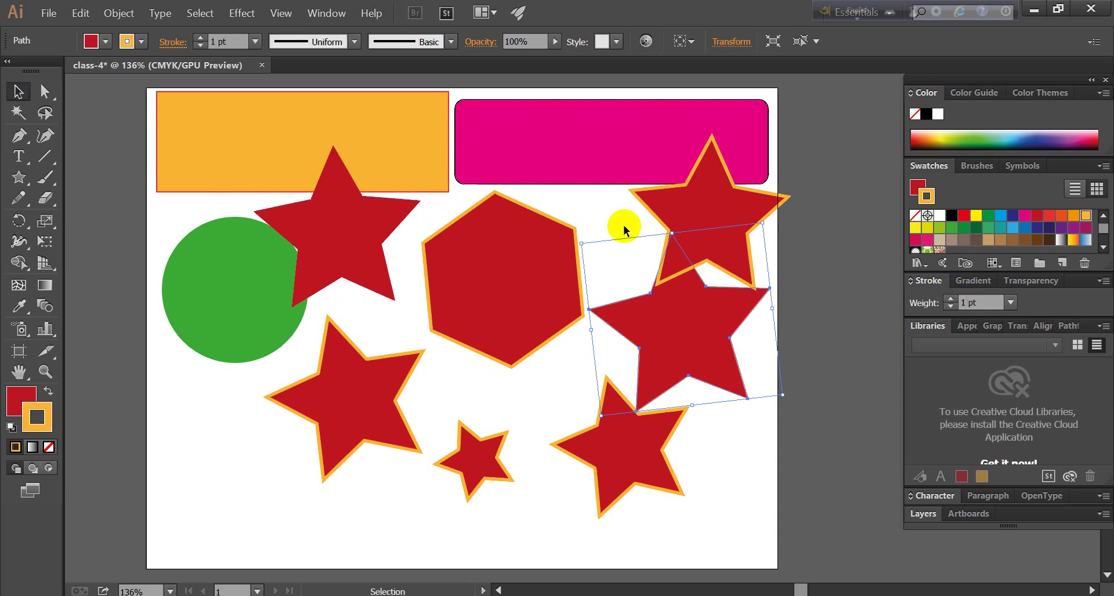
key(ctrl+z)
key(ctrl+z)
key(ctrl+z)
key(ctrl+z)
key(ctrl+z)
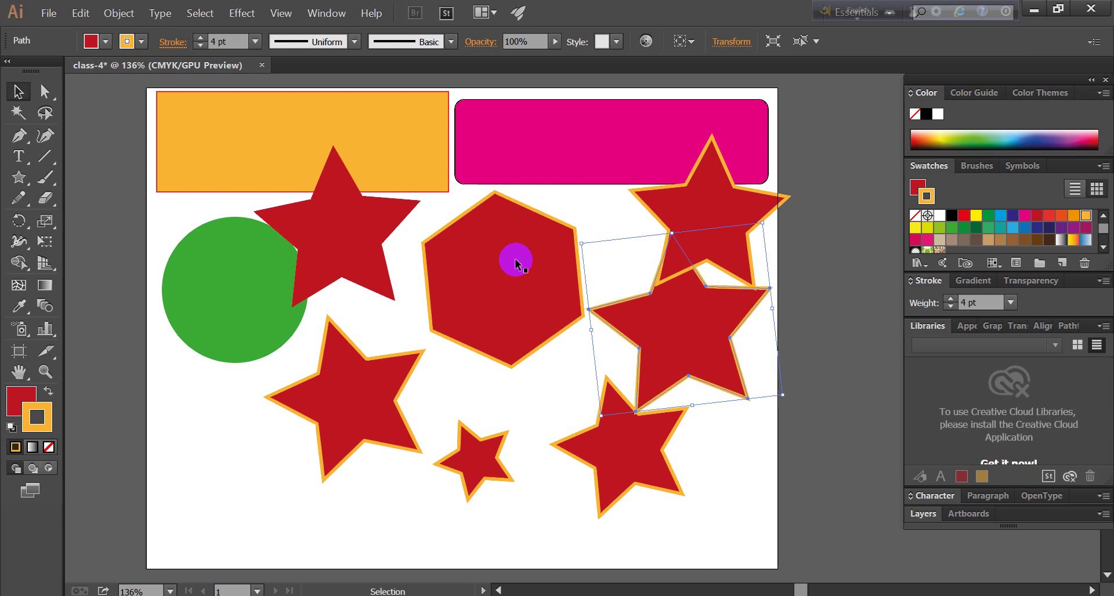
key(Delete)
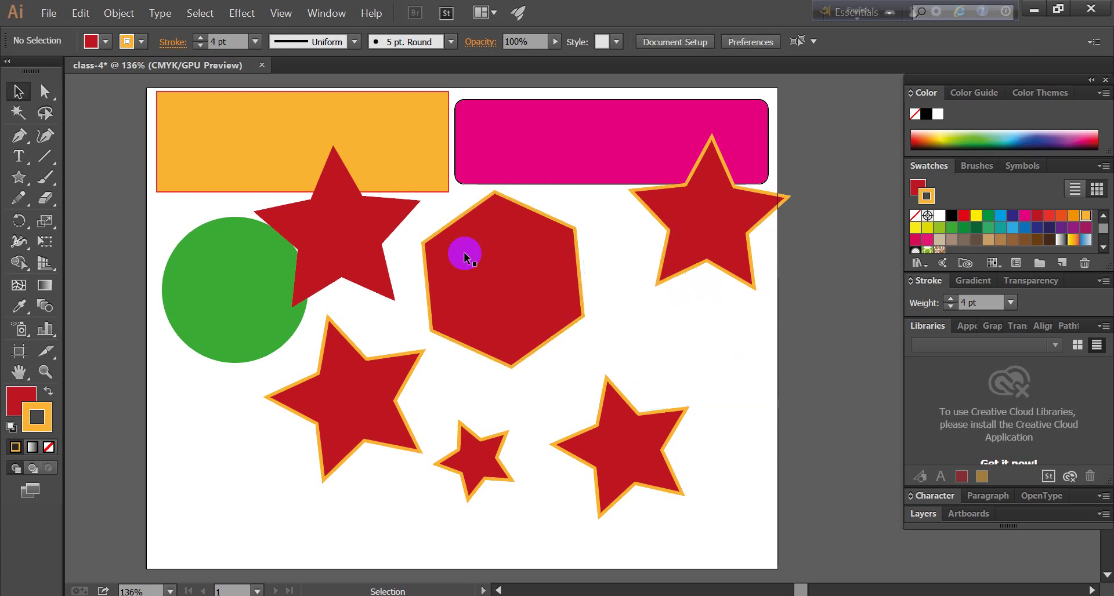
- Fill the star over the orange rectangle with a purple swatch, then deselect it
click(331, 256)
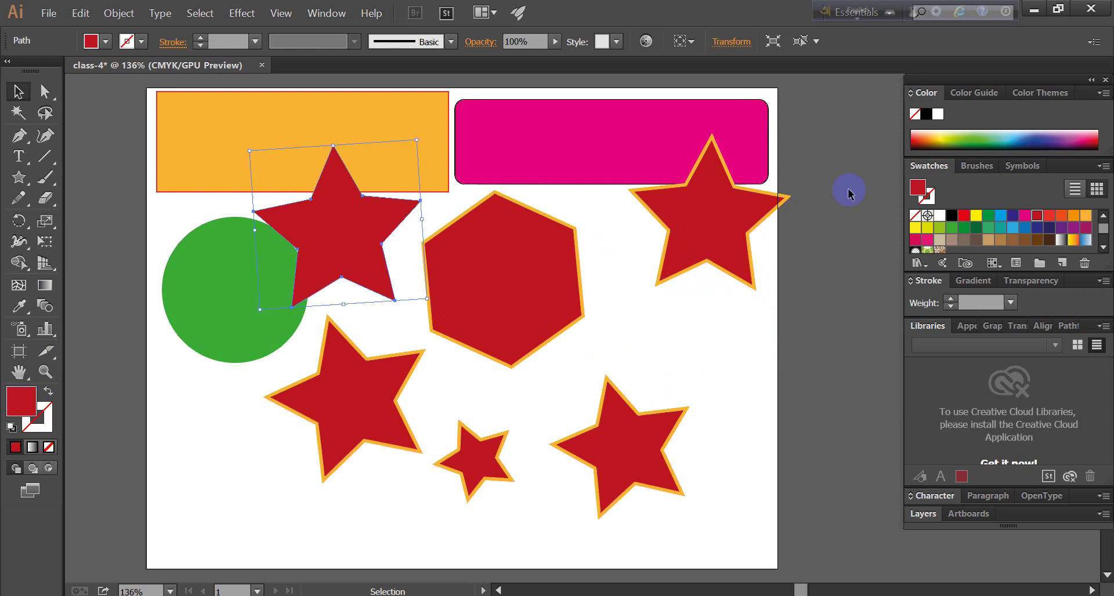
click(1071, 232)
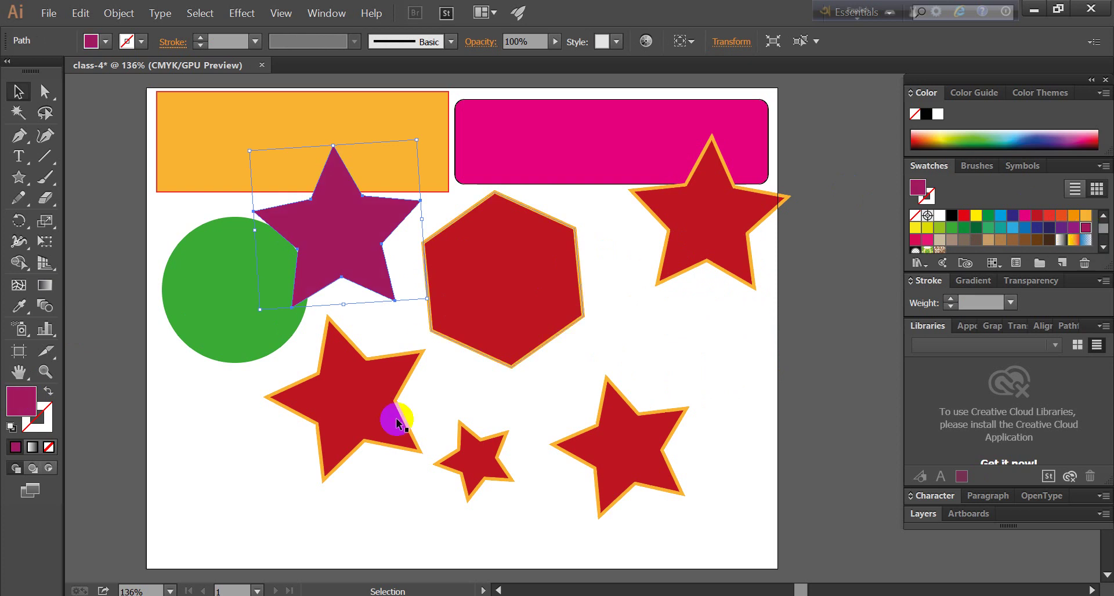
click(475, 402)
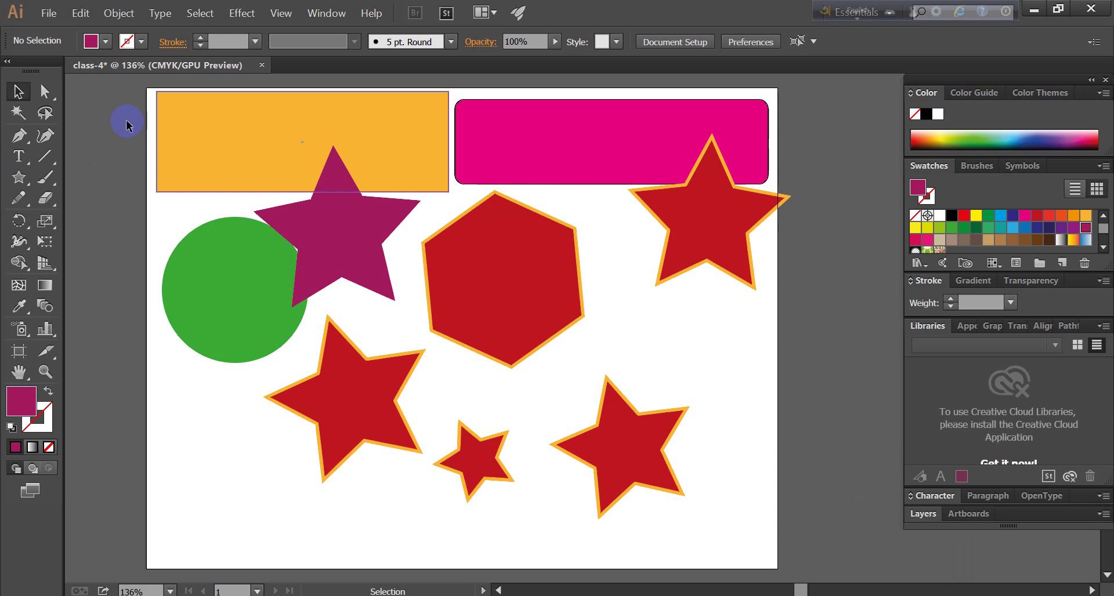
- Undo stars, hexagon and circle edits back to the first red-outlined white rectangle
click(333, 235)
key(ctrl+z)
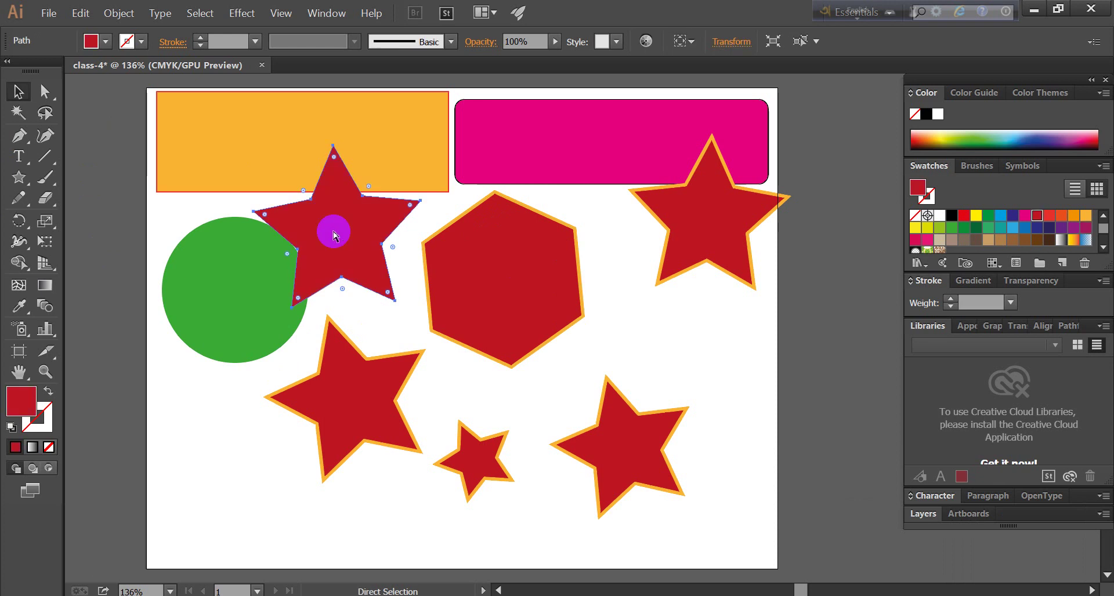
key(ctrl+z)
key(ctrl+z)
key(ctrl+z)
key(ctrl+z)
key(ctrl+z)
key(ctrl+z)
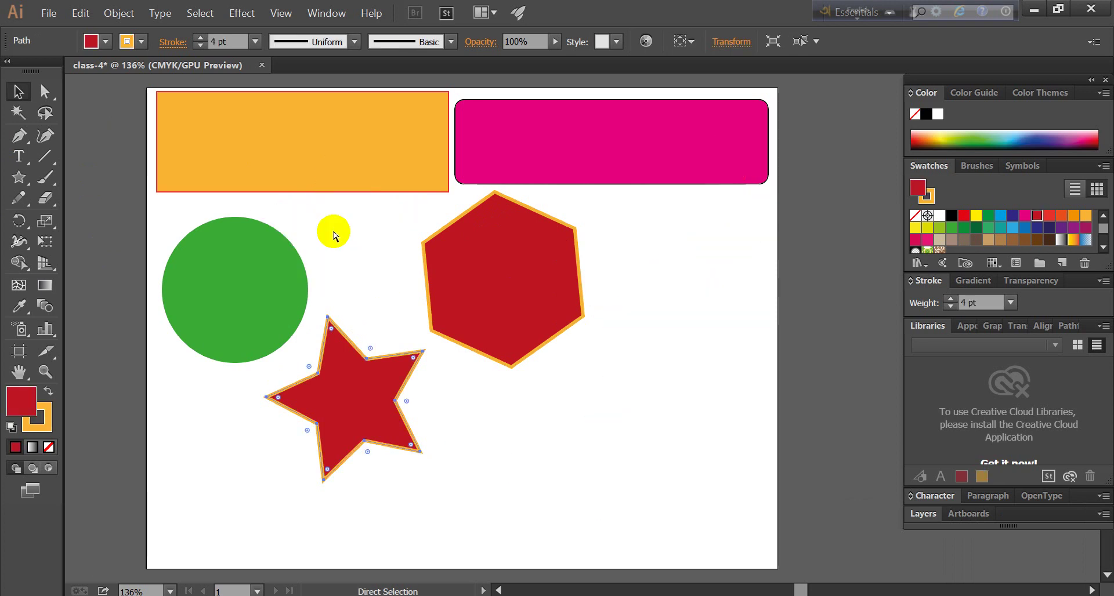
key(ctrl+z)
key(ctrl+z)
key(ctrl+z)
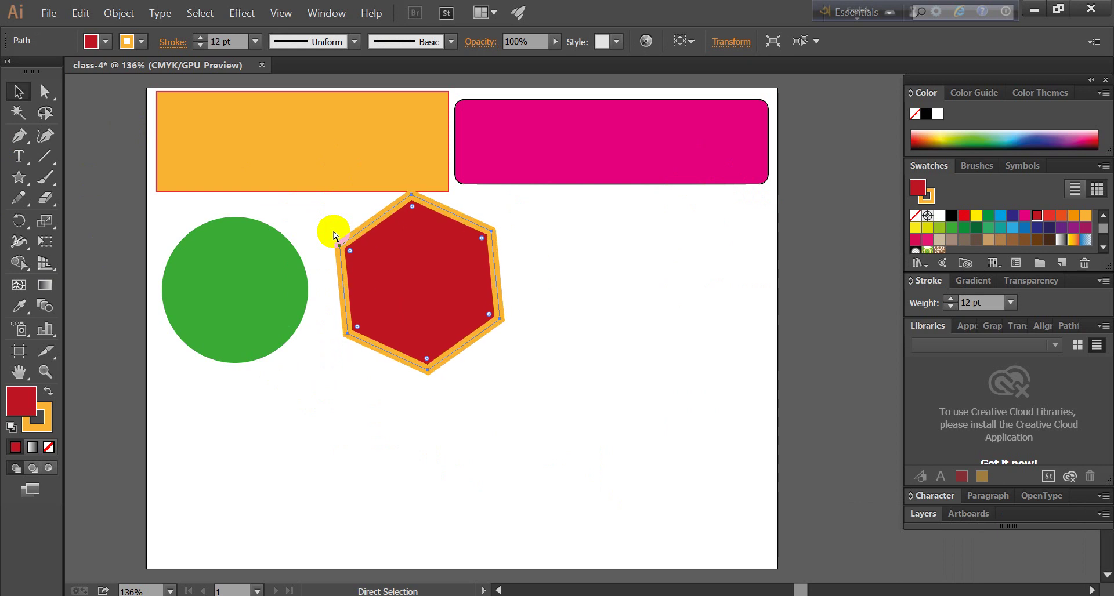
key(ctrl+z)
key(ctrl+z)
key(ctrl+z)
key(ctrl+z)
key(ctrl+z)
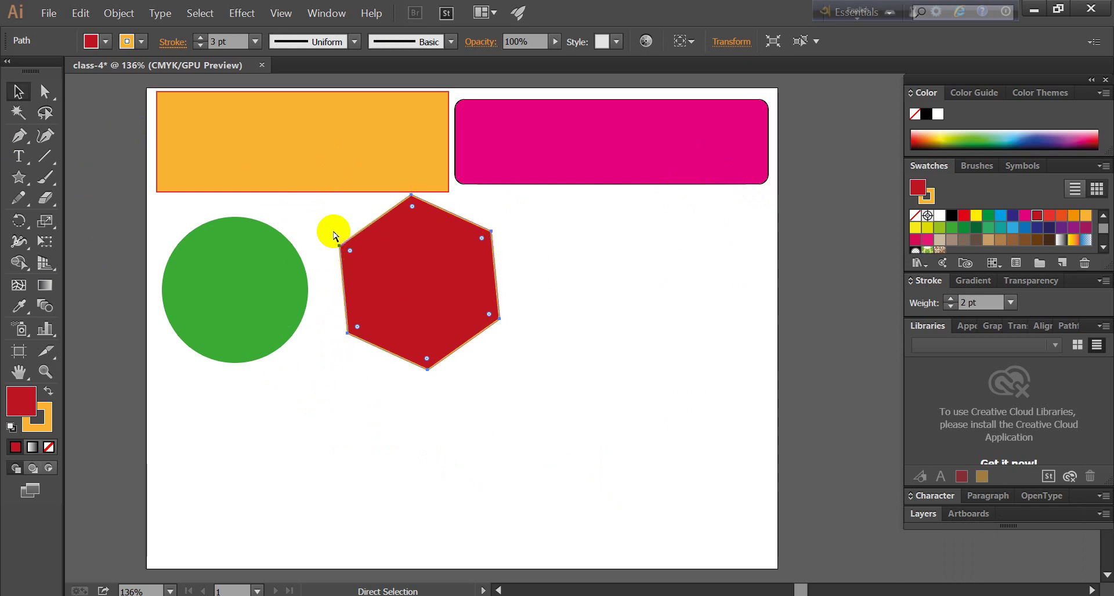
key(ctrl+z)
key(ctrl+z)
key(ctrl+z)
key(ctrl+z)
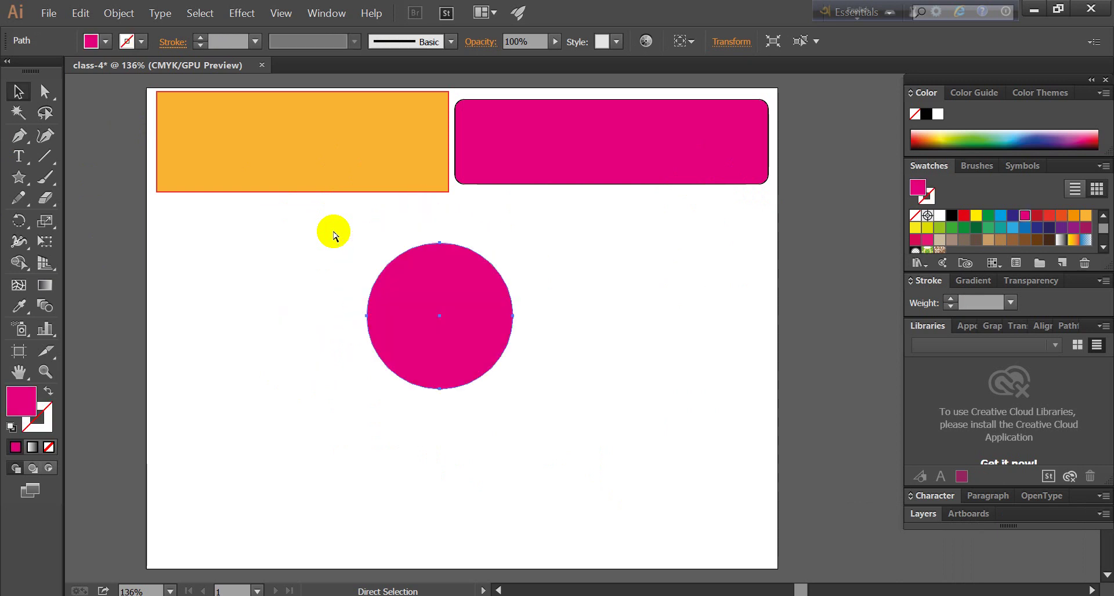
key(ctrl+z)
key(ctrl+z)
key(ctrl+z)
key(ctrl+z)
key(ctrl+z)
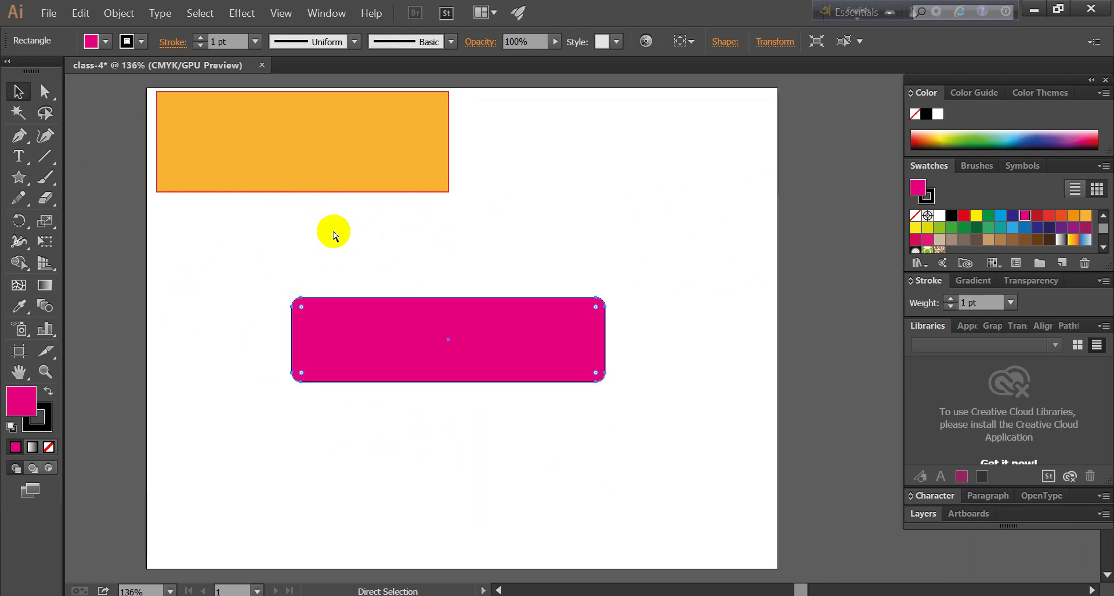
key(ctrl+z)
key(ctrl+z)
key(ctrl+z)
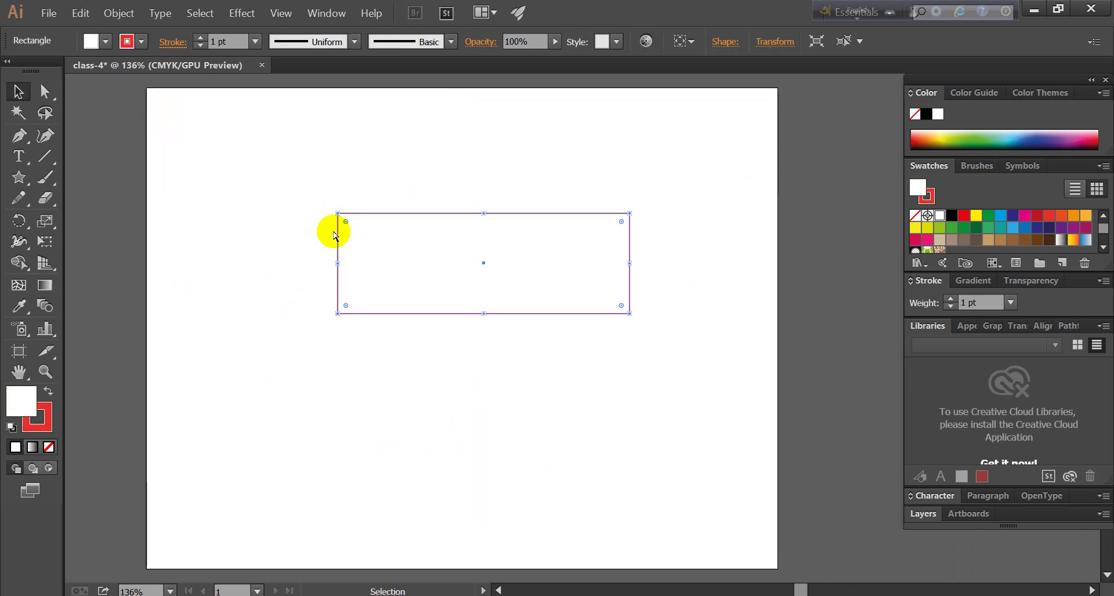
key(ctrl+z)
key(ctrl+z)
key(ctrl+z)
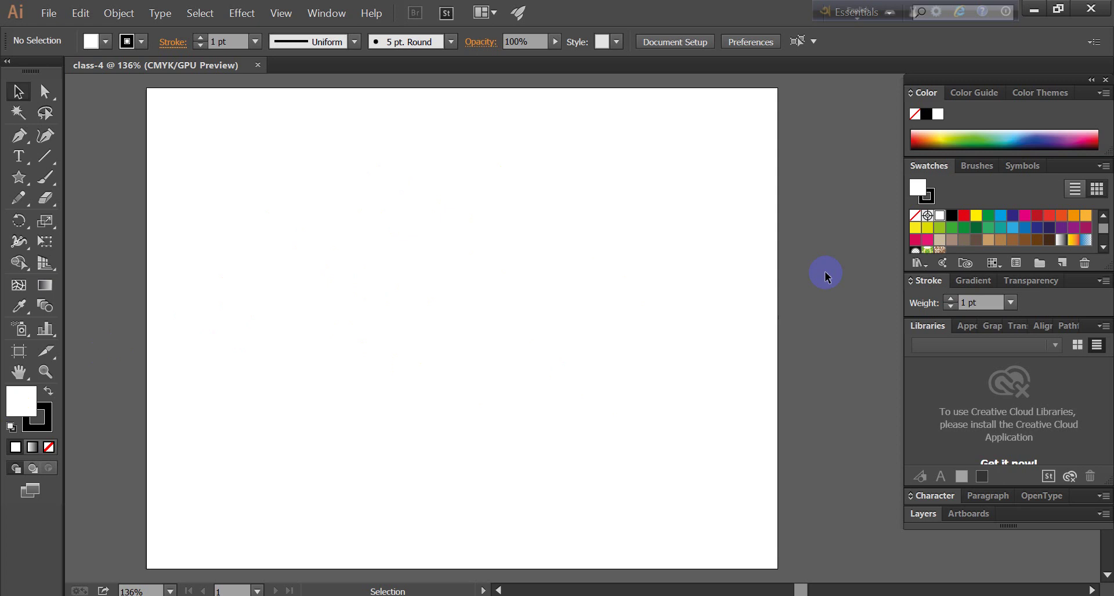
- Choose black as the fill colour and clear the remaining rectangle from the artboard
click(952, 218)
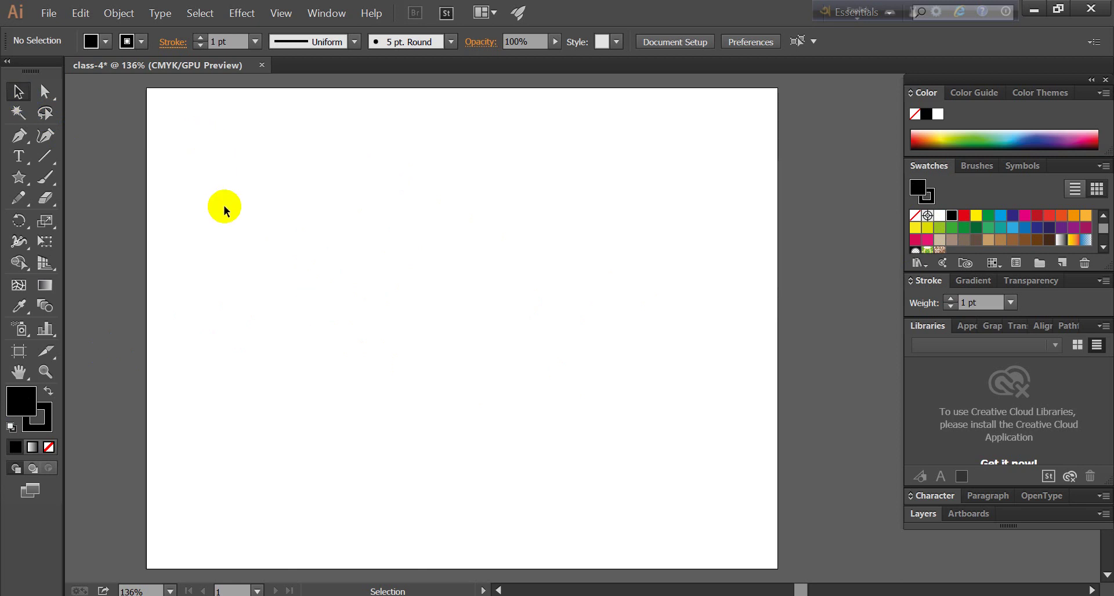
drag(224, 206, 580, 554)
mouse_move(148, 91)
mouse_down()
mouse_move(703, 528)
mouse_move(779, 574)
mouse_up()
mouse_move(928, 212)
mouse_down()
mouse_move(948, 219)
mouse_move(616, 216)
mouse_up()
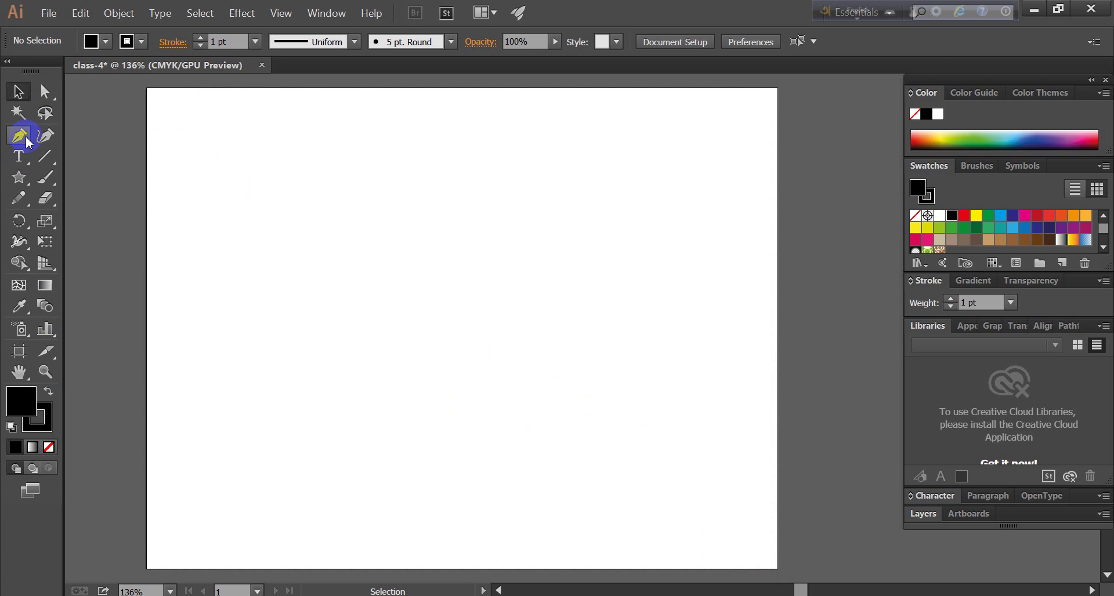
- Draw a black rectangle spanning the artboard from top-left to bottom-right corner
click(29, 185)
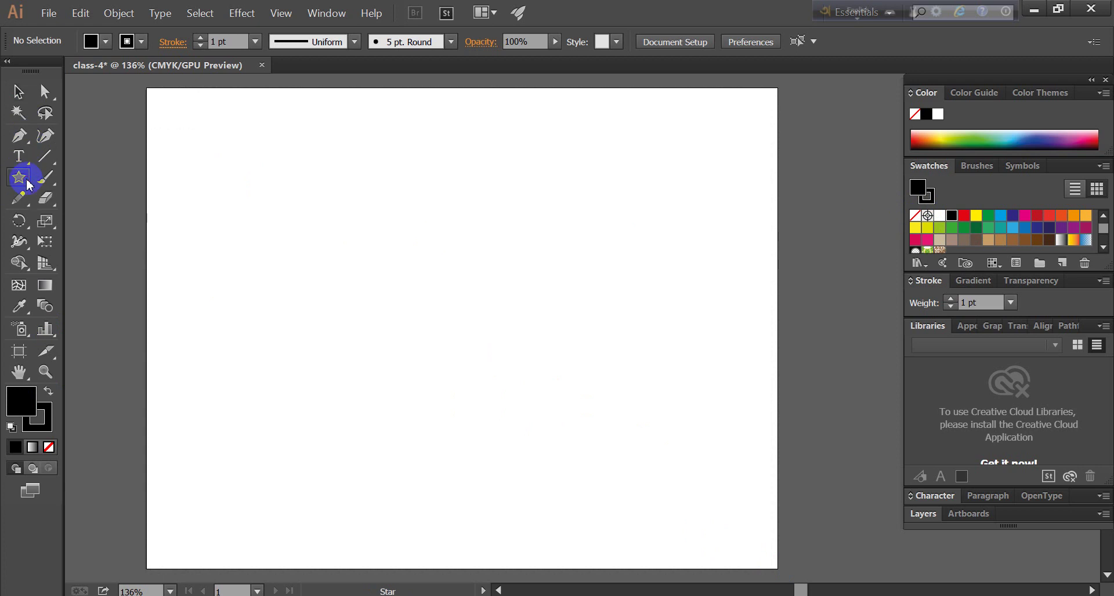
click(87, 180)
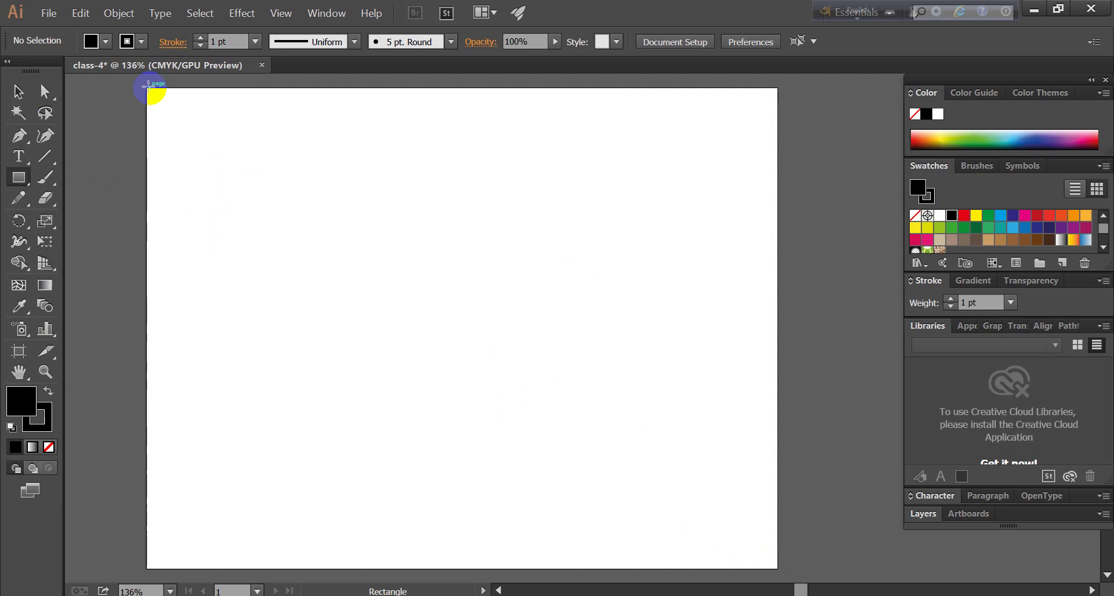
drag(324, 258, 780, 566)
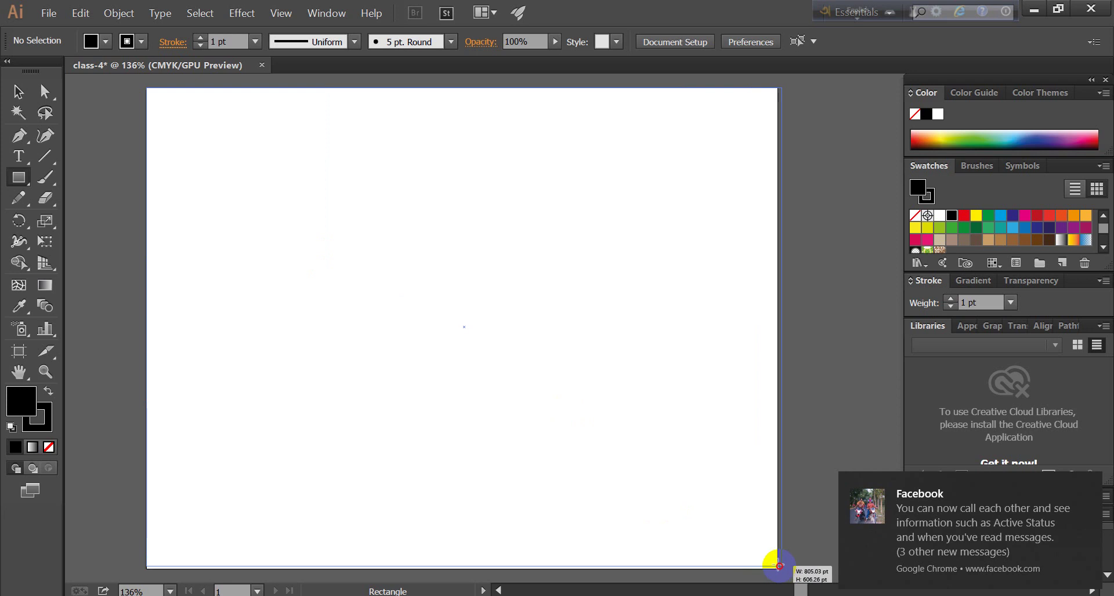
drag(780, 566, 778, 568)
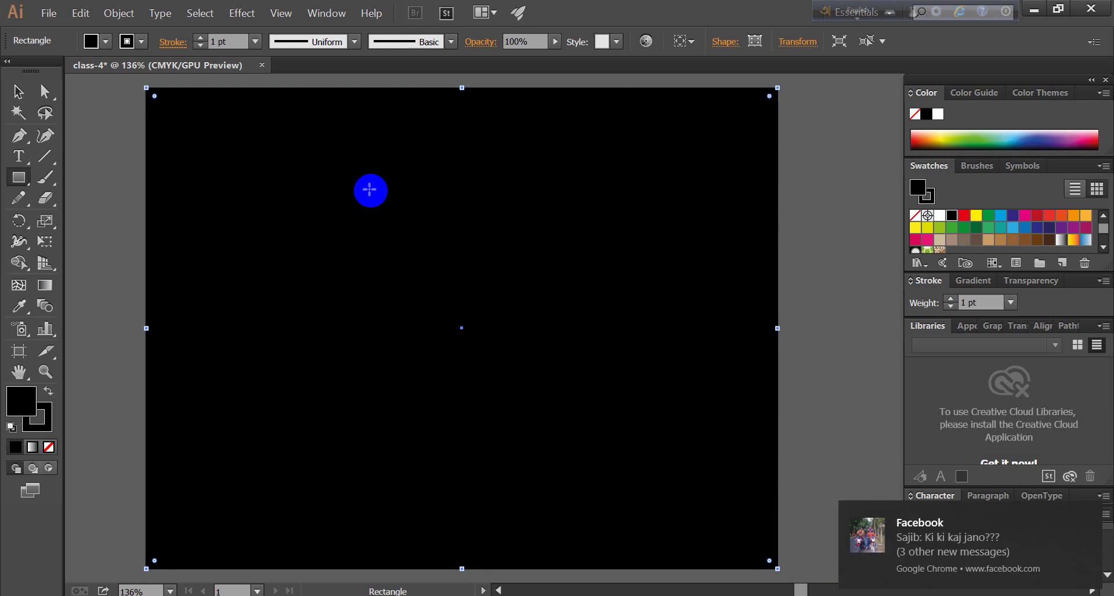
click(45, 156)
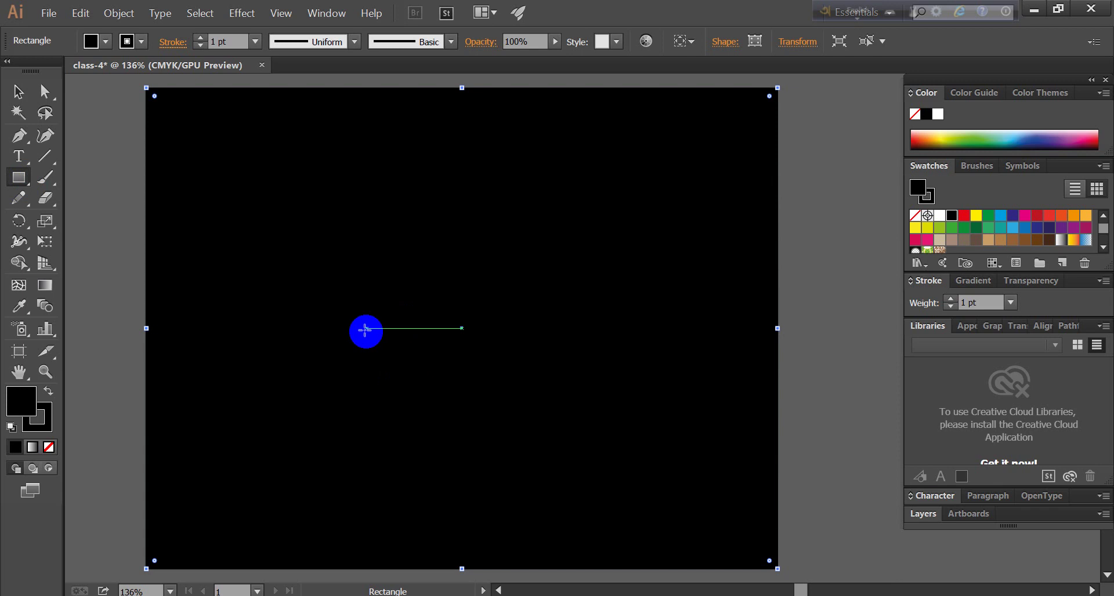
- Draw a tall yellow house body in the lower middle with a thin wider bar on top
drag(353, 331, 540, 524)
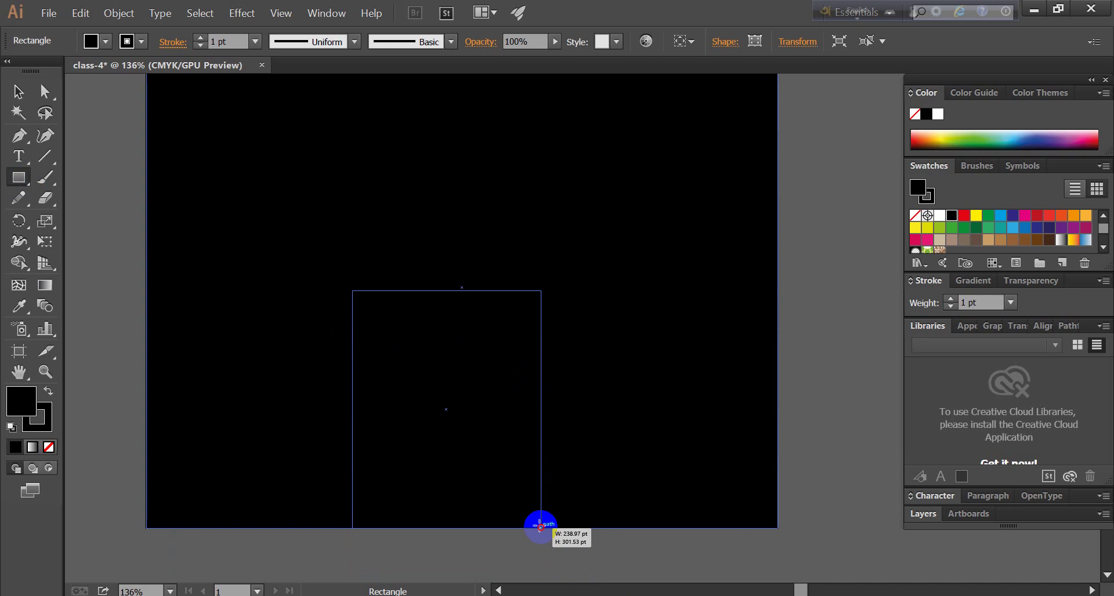
drag(540, 524, 540, 526)
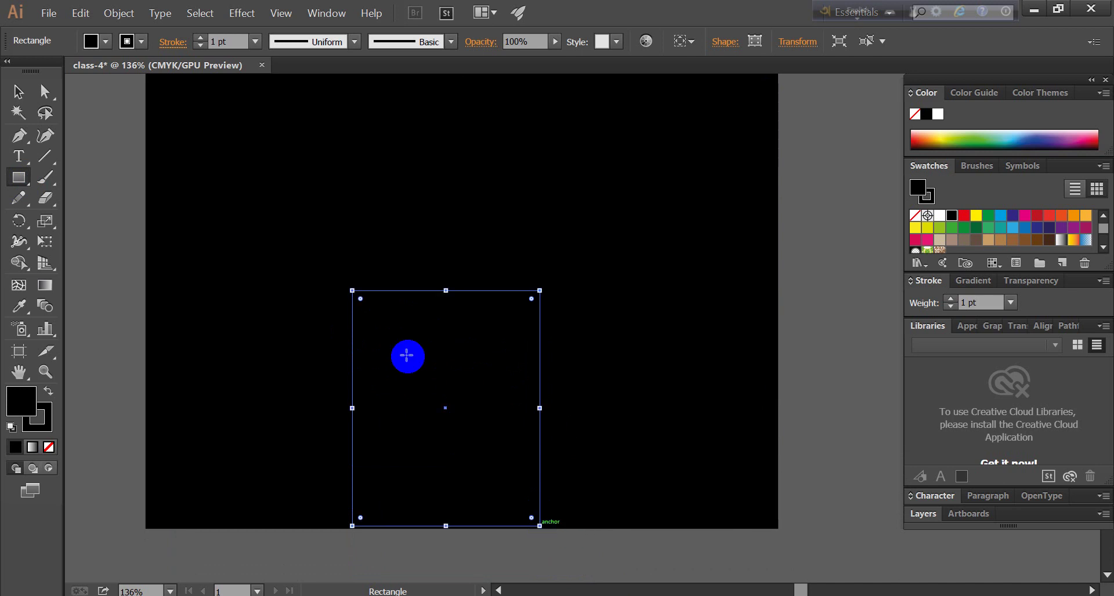
mouse_move(36, 412)
mouse_down()
mouse_move(666, 228)
mouse_move(948, 234)
mouse_up()
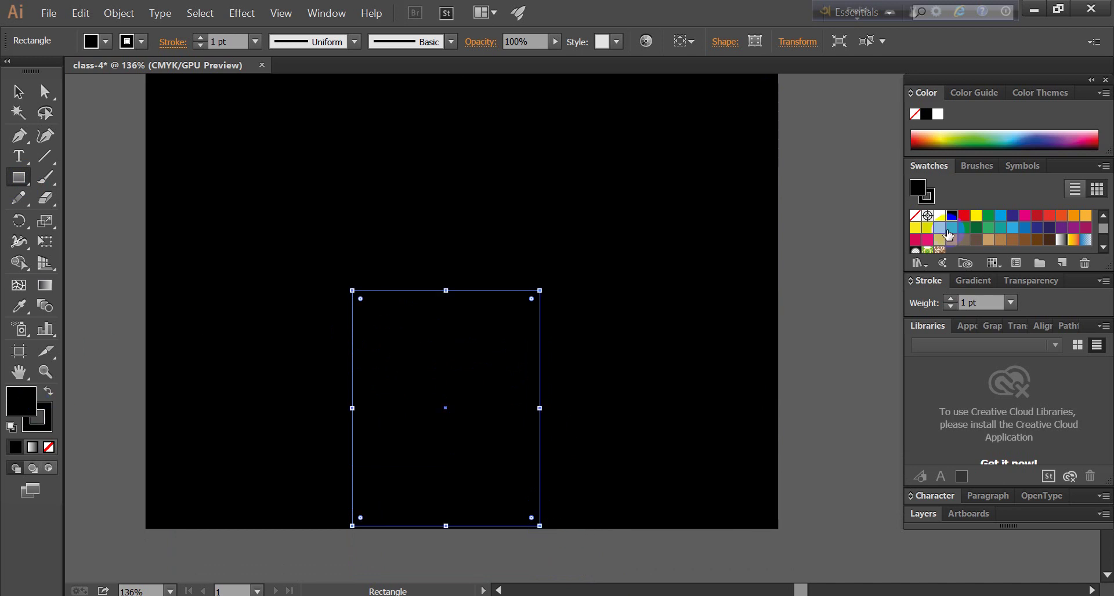
click(915, 229)
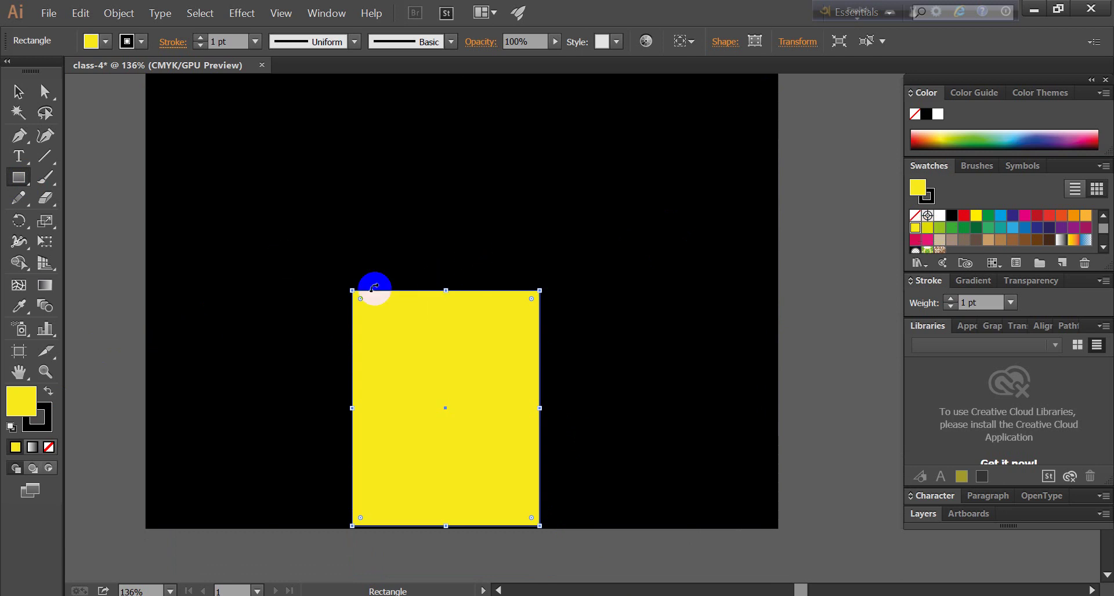
drag(3, 399, 314, 294)
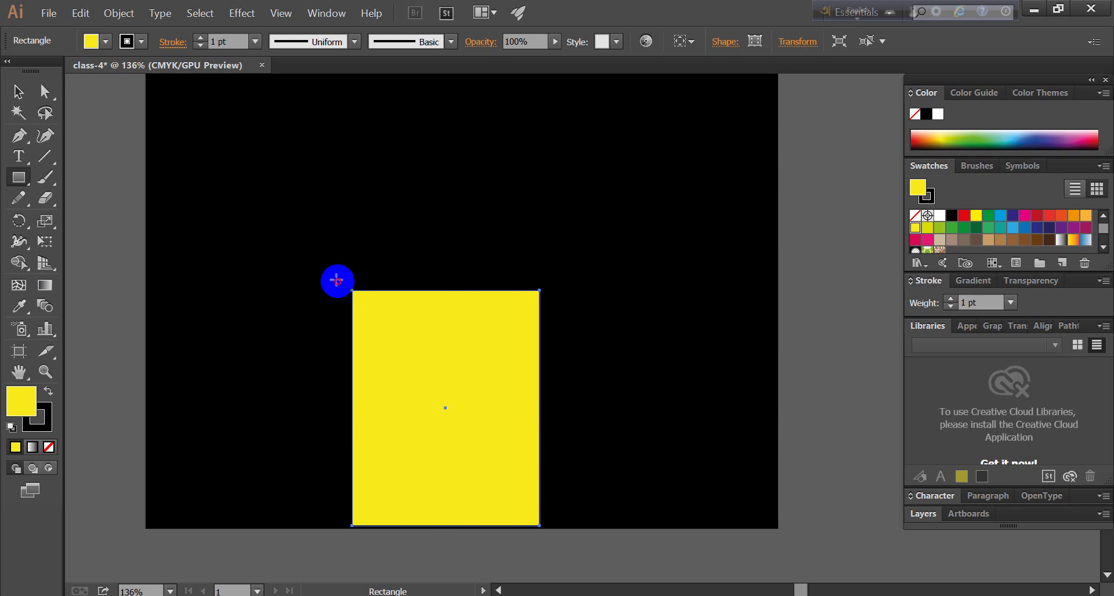
drag(336, 281, 555, 296)
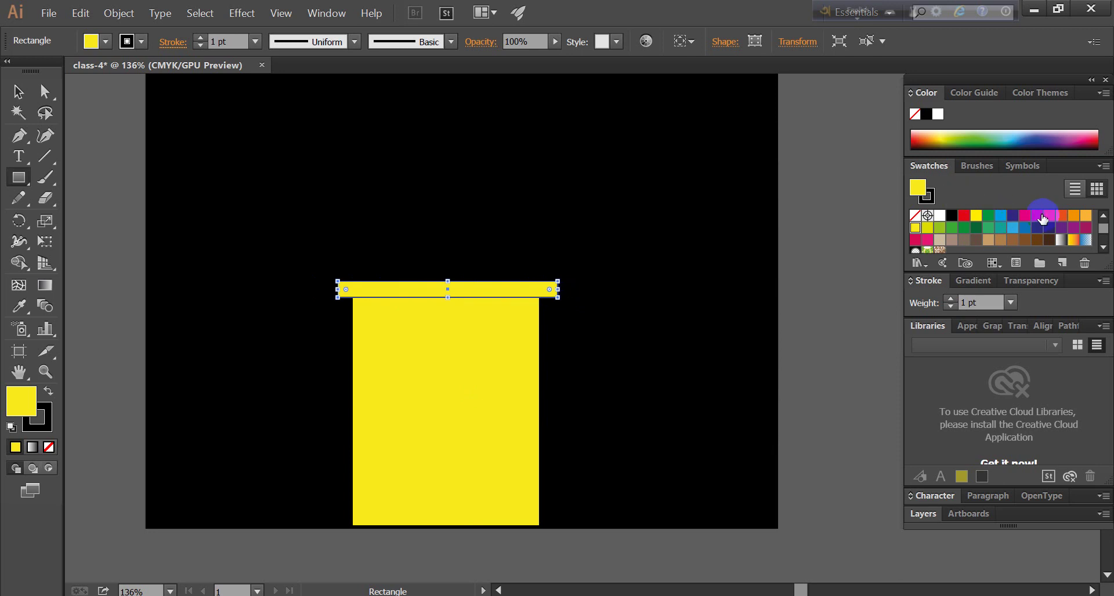
- Colour the top bar red, then draw a red door and two small square windows
click(1037, 216)
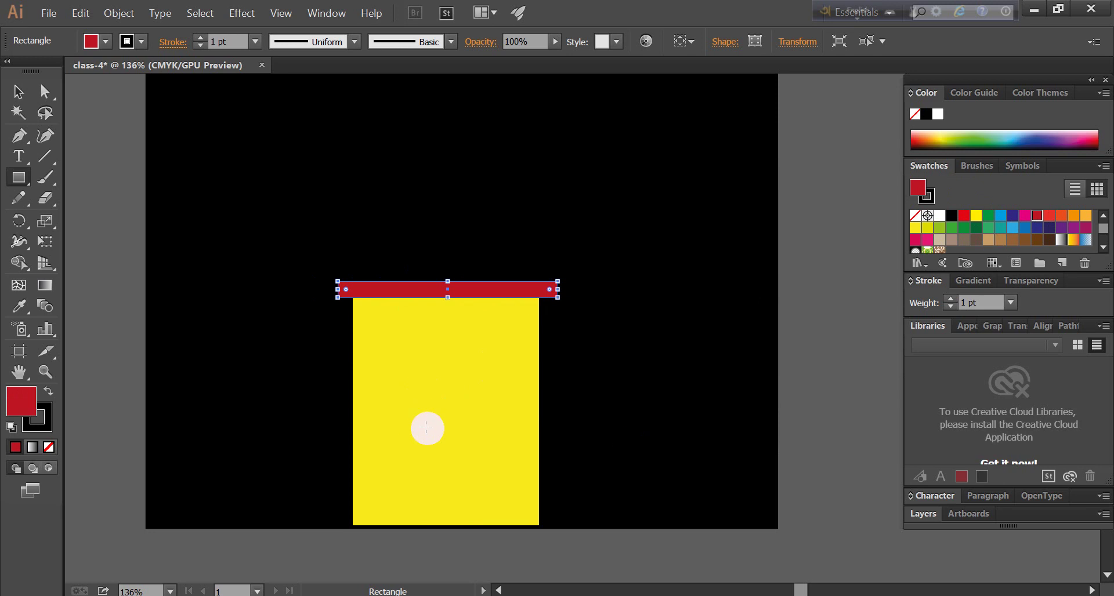
drag(427, 429, 474, 527)
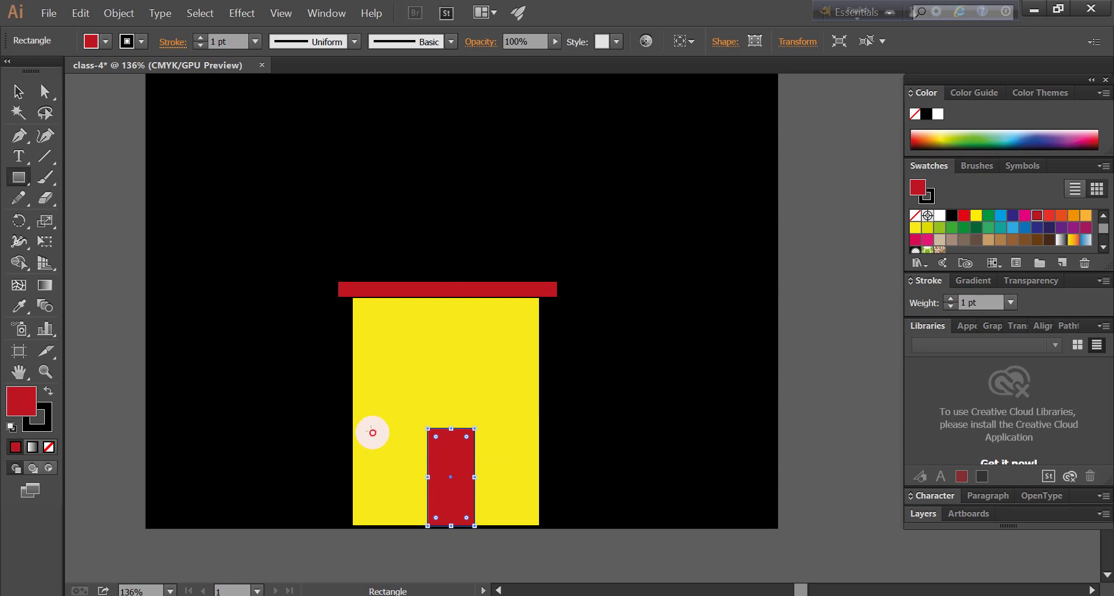
drag(372, 433, 404, 466)
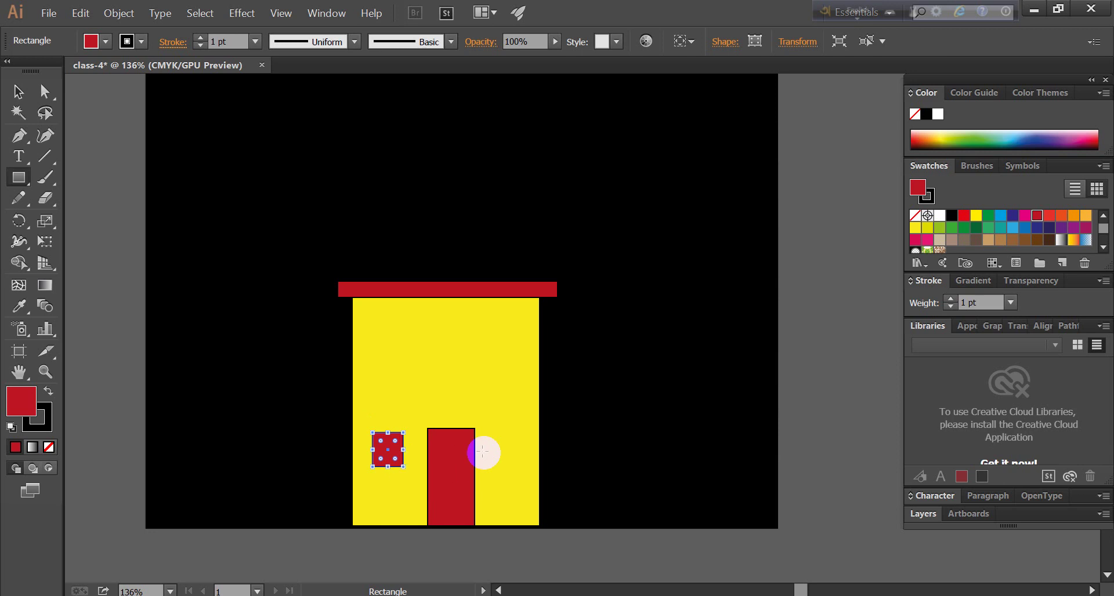
drag(501, 432, 526, 464)
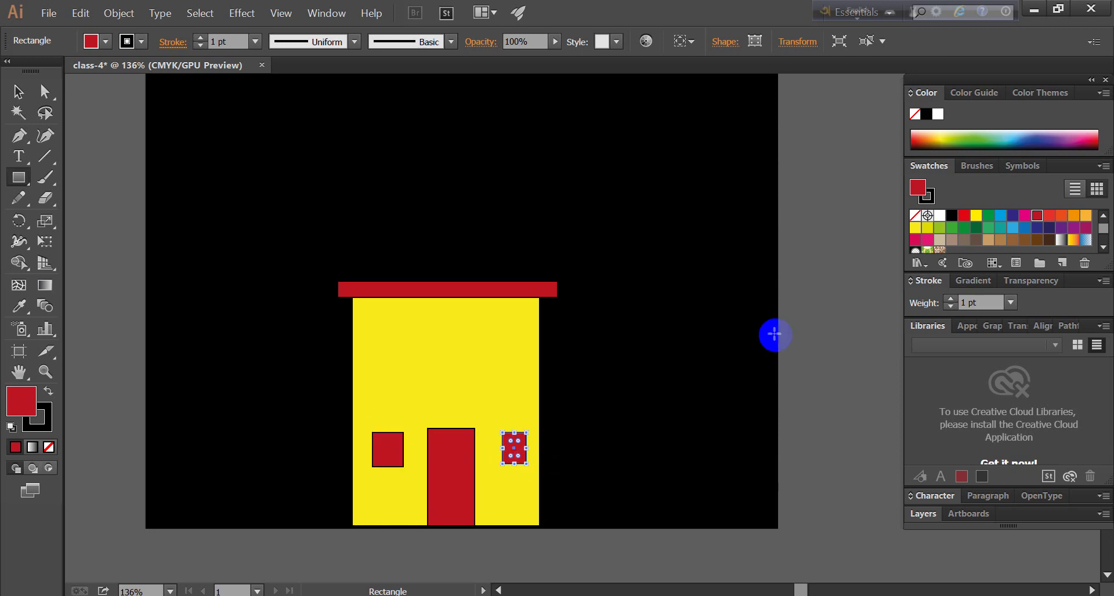
- Fill the right and left windows beside the door with black
click(950, 217)
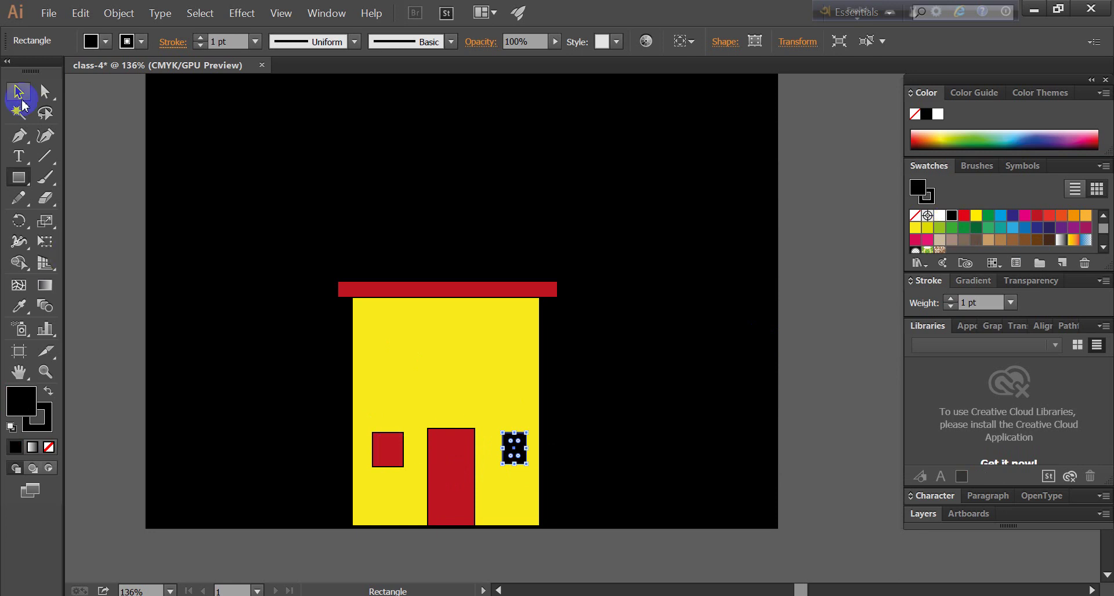
click(21, 96)
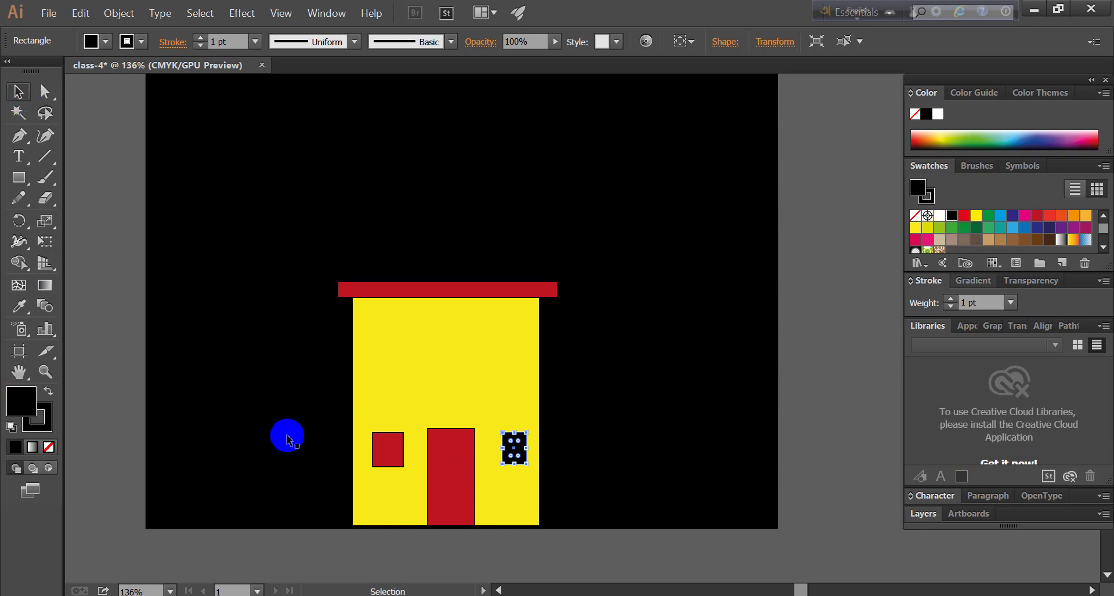
click(377, 443)
click(953, 217)
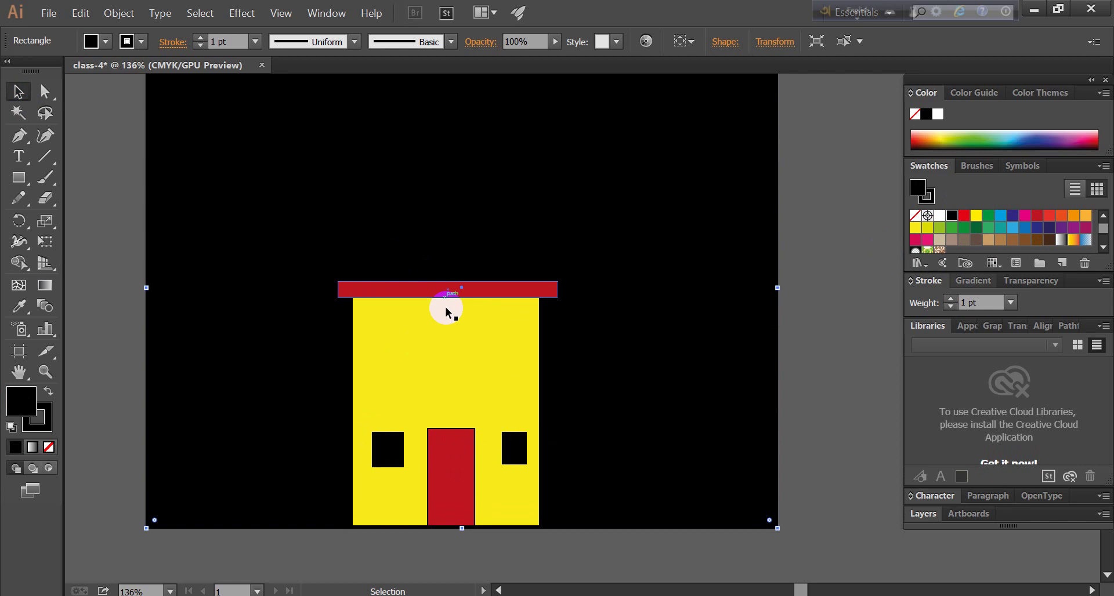
click(398, 447)
click(387, 466)
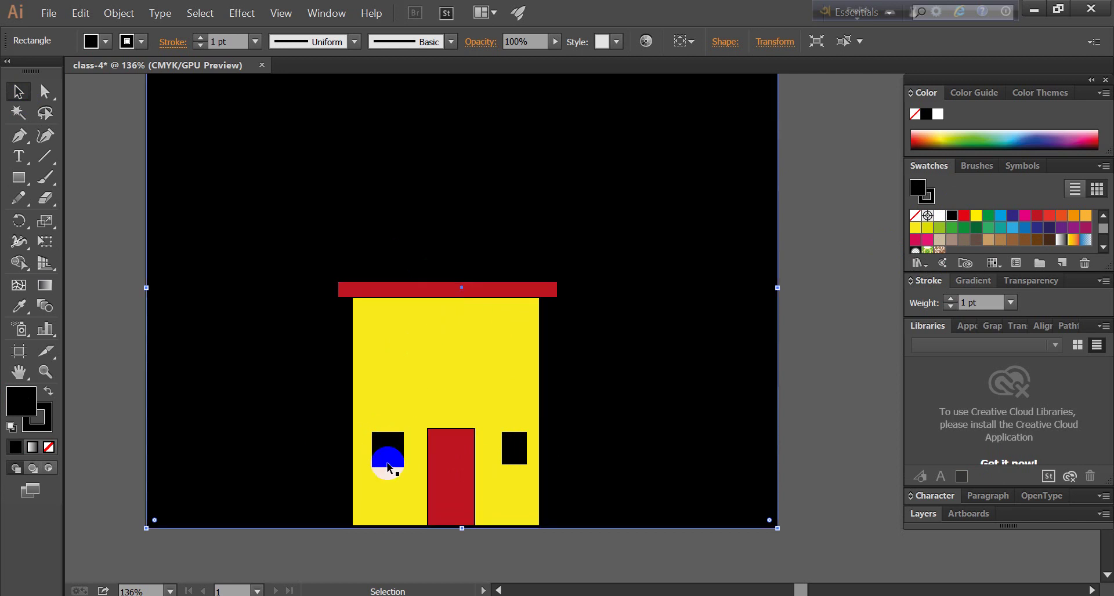
click(438, 455)
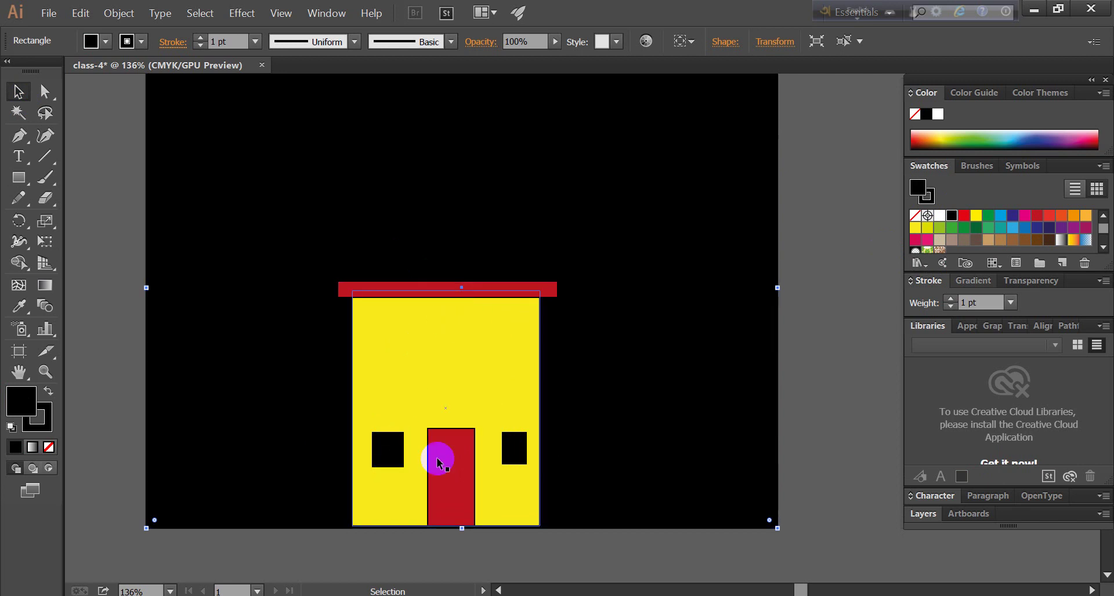
click(444, 321)
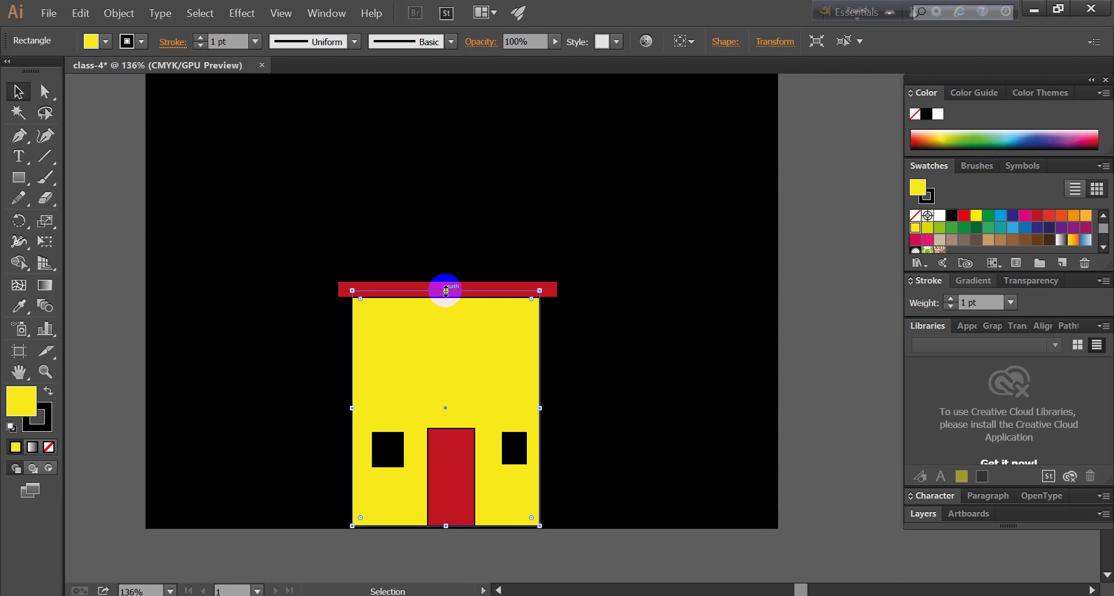
- Lower the yellow wall's top edge and drop the red roof bar onto the new top
drag(446, 296, 447, 392)
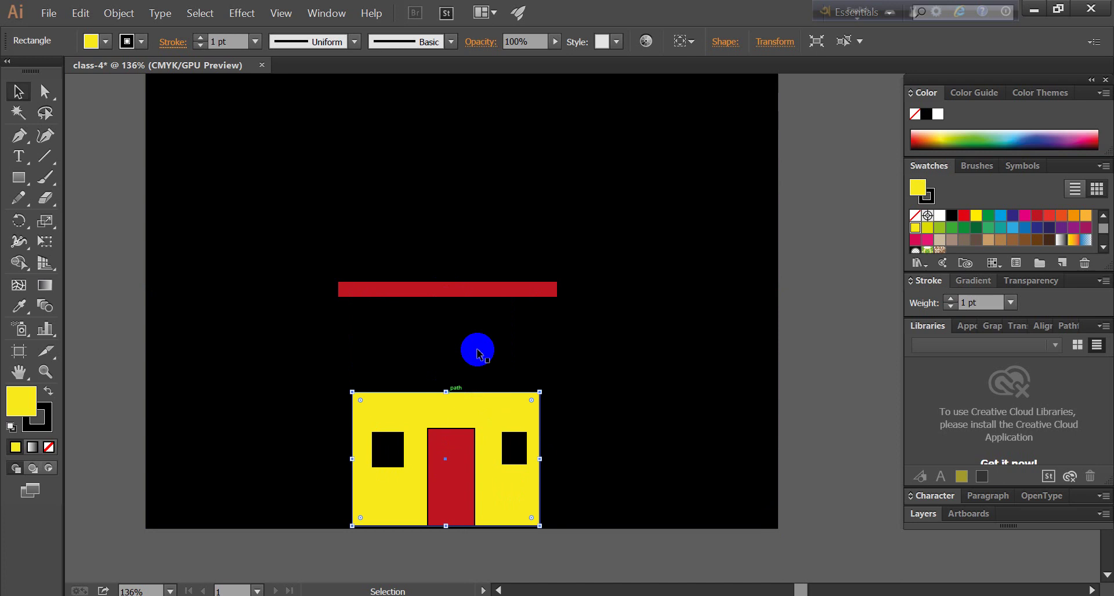
click(453, 295)
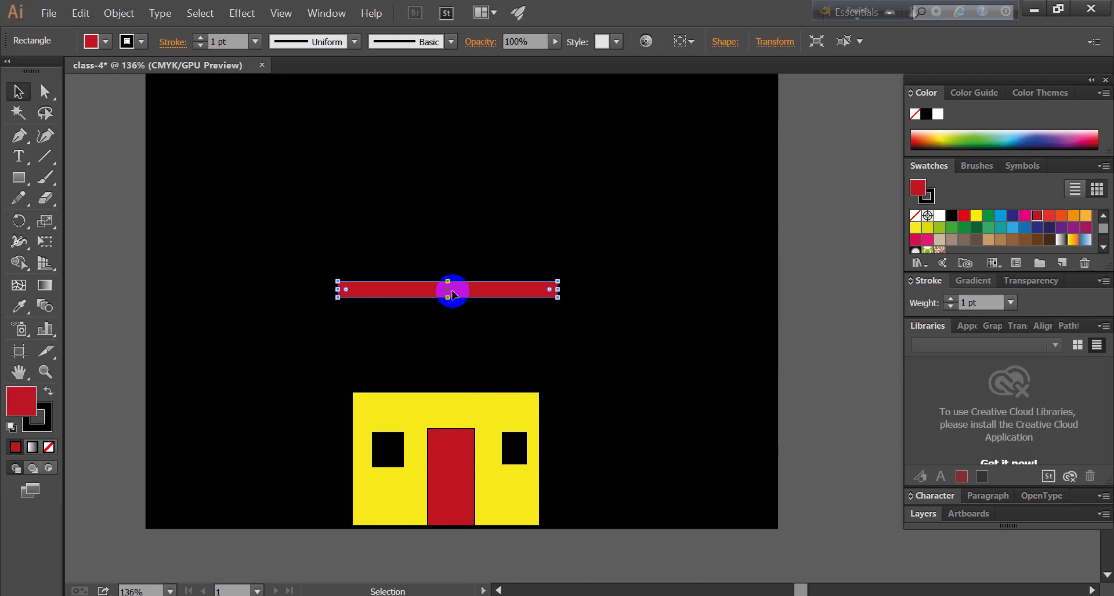
drag(452, 294, 450, 393)
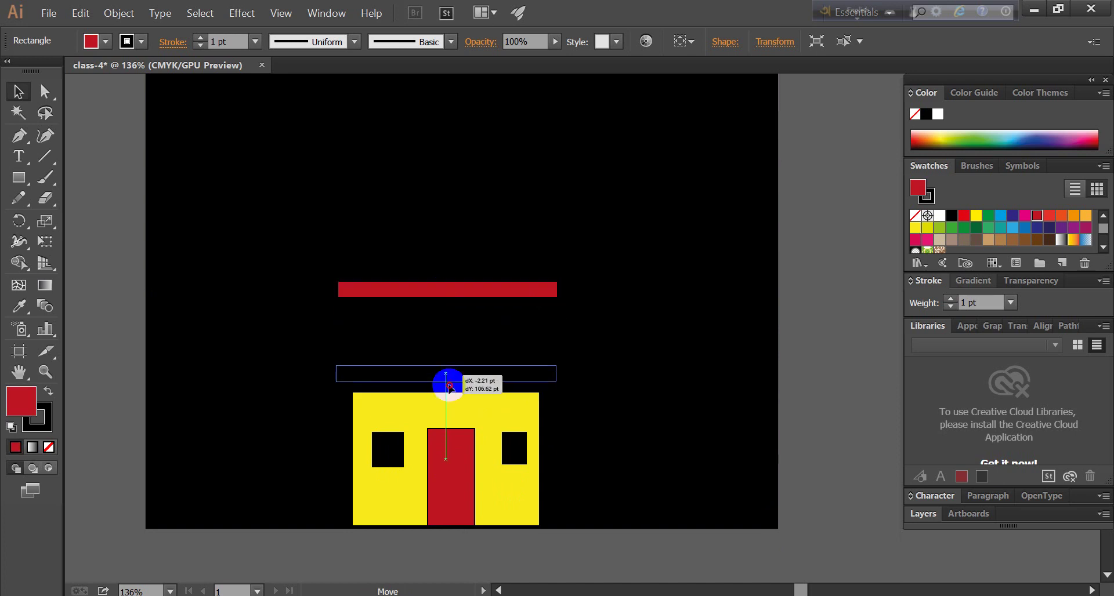
drag(450, 391, 450, 392)
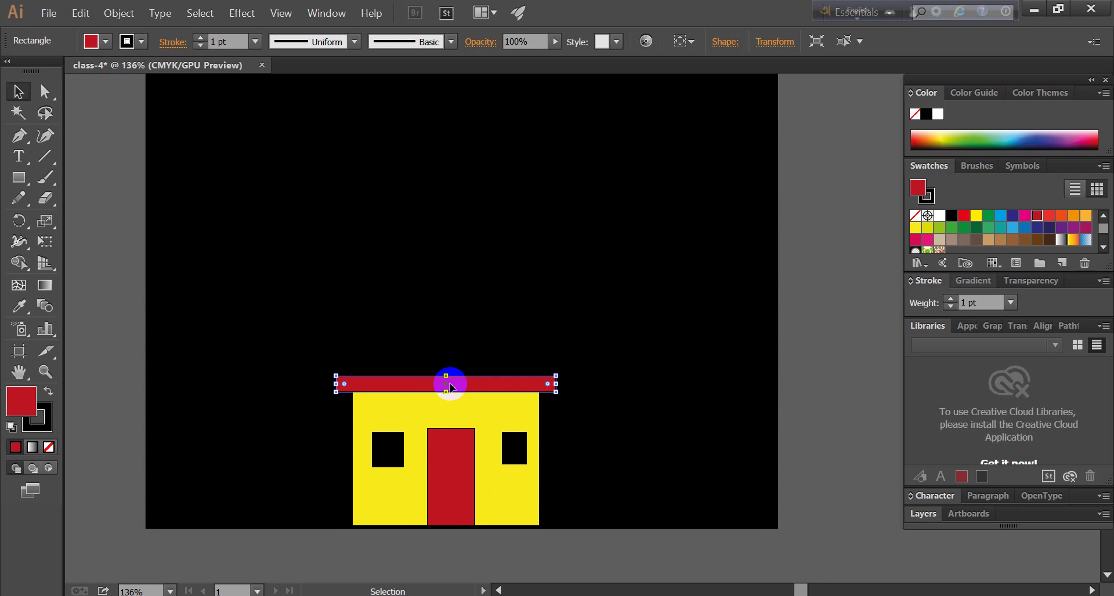
click(472, 342)
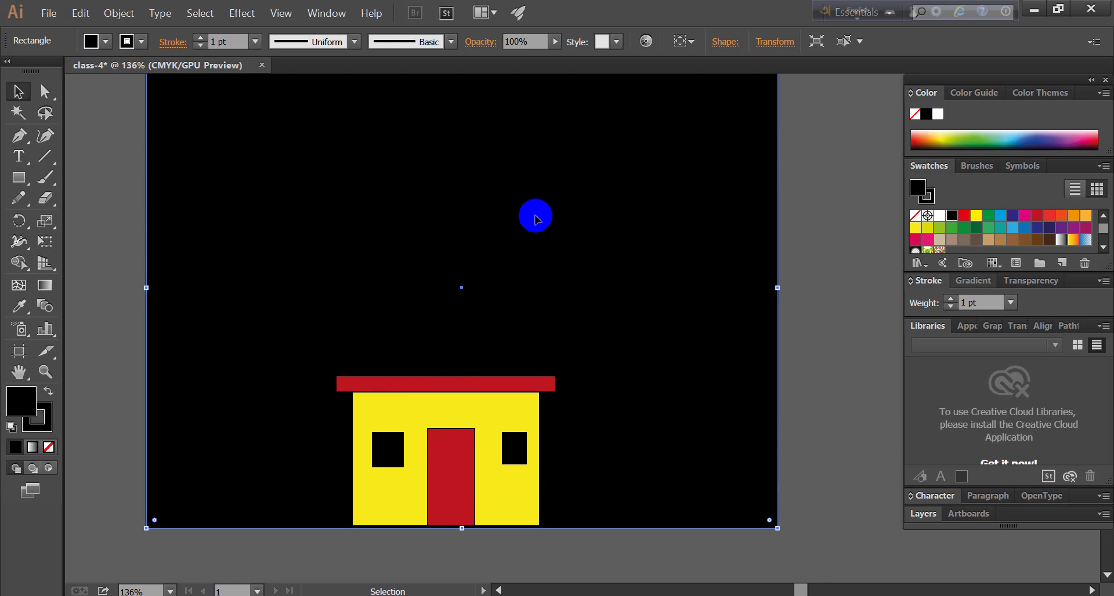
scroll(667, 276, up, 2)
scroll(667, 276, down, 1)
scroll(667, 276, down, 4)
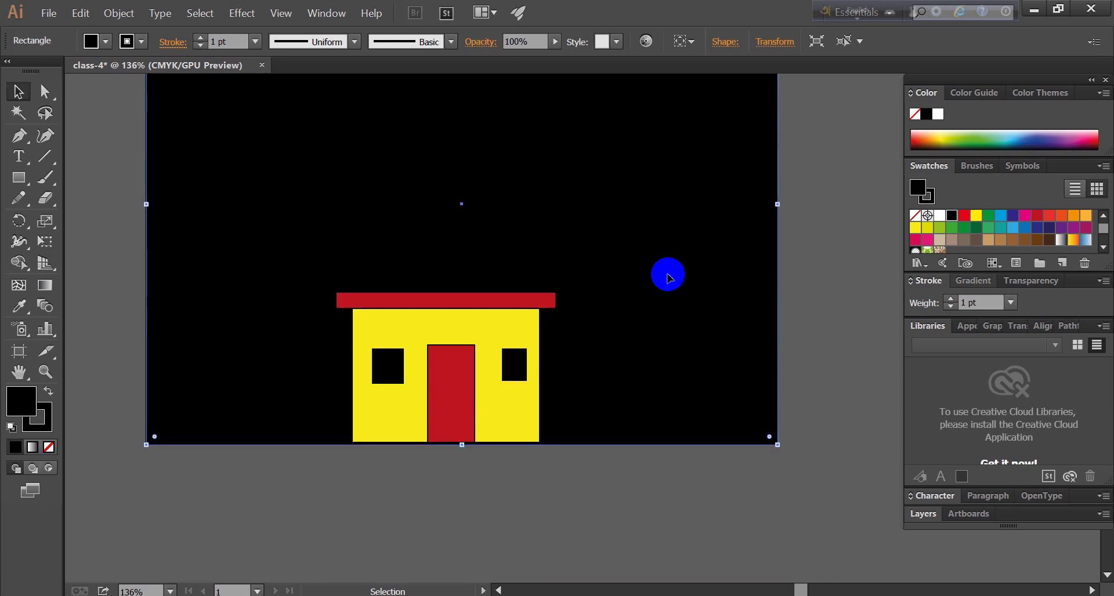
scroll(667, 275, up, 1)
scroll(668, 276, up, 3)
scroll(668, 276, up, 1)
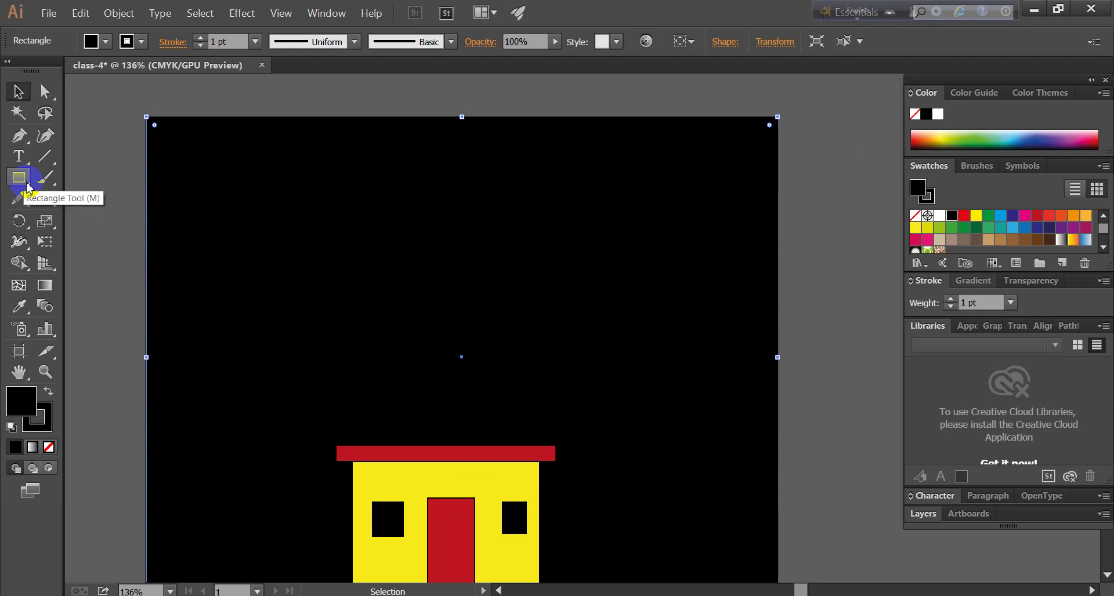
- Draw a small circle in the upper-right sky and fill it white as the moon
drag(27, 185, 77, 219)
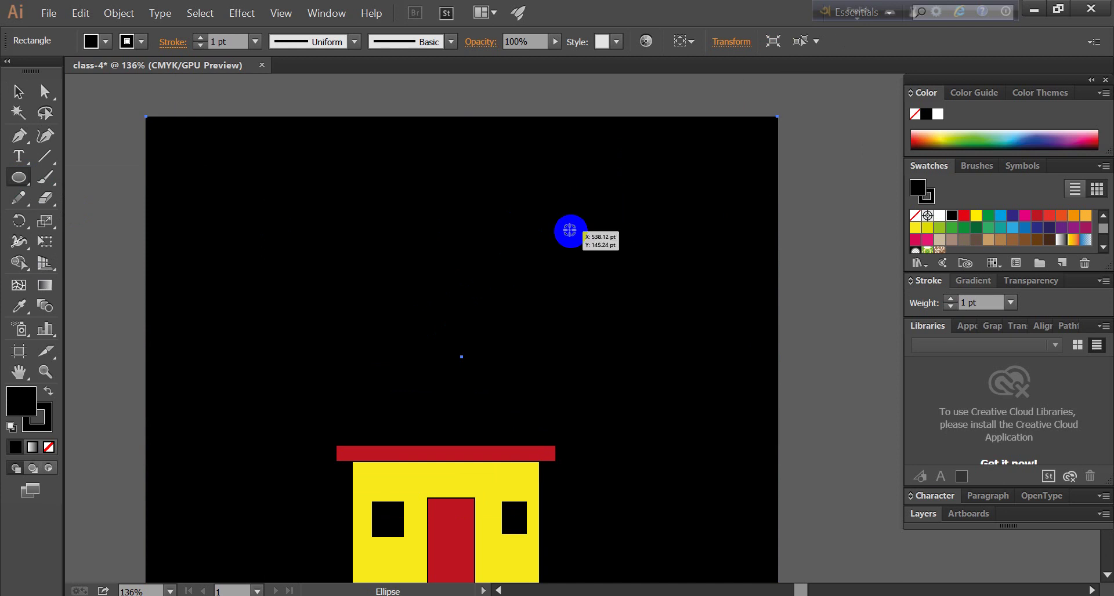
drag(569, 230, 592, 244)
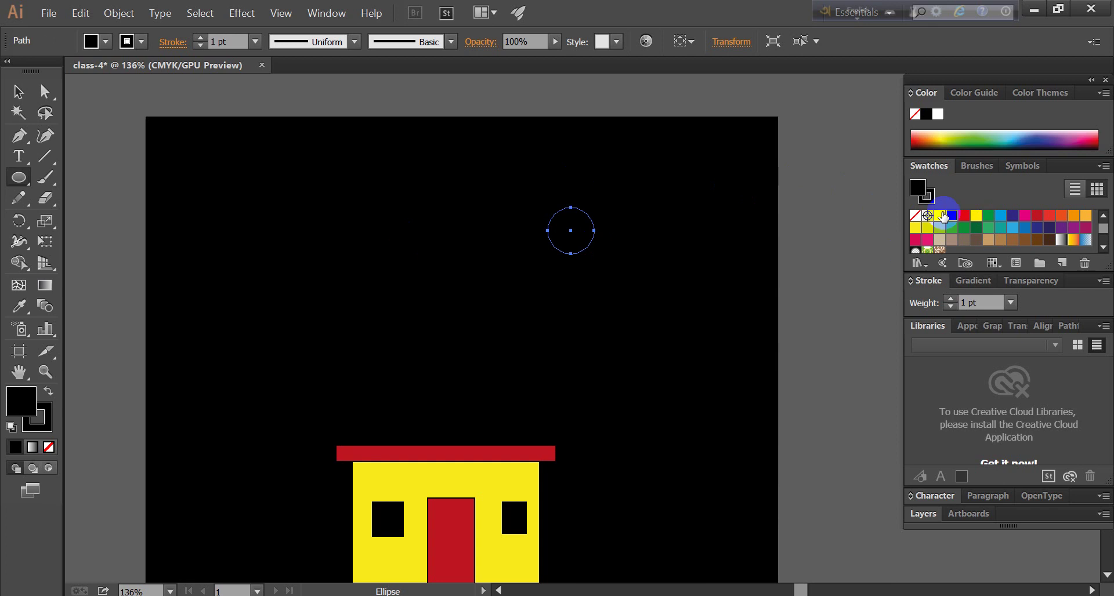
click(940, 216)
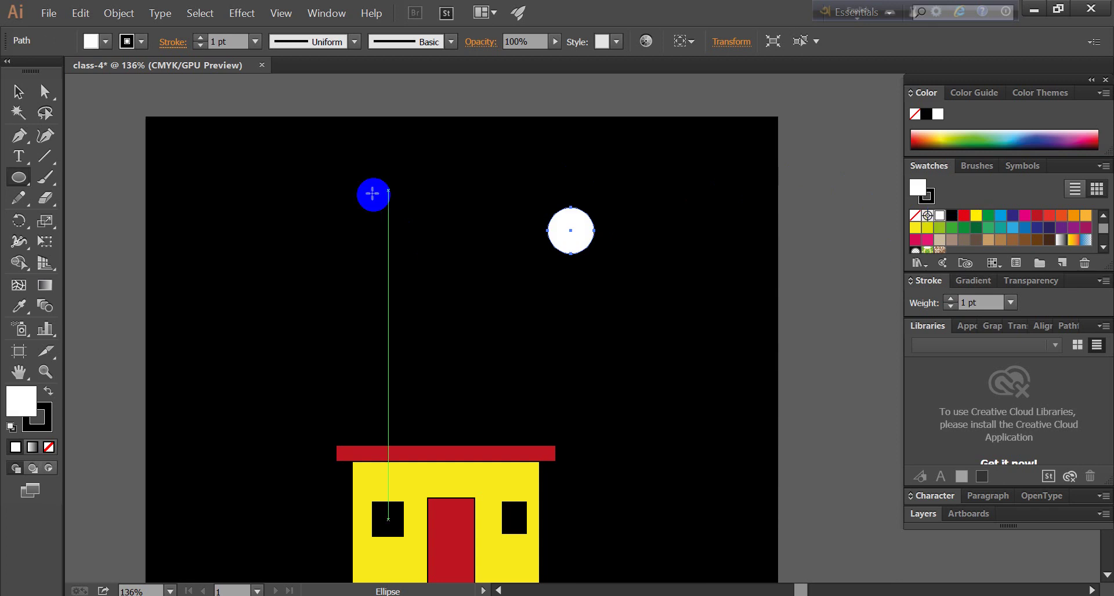
click(112, 116)
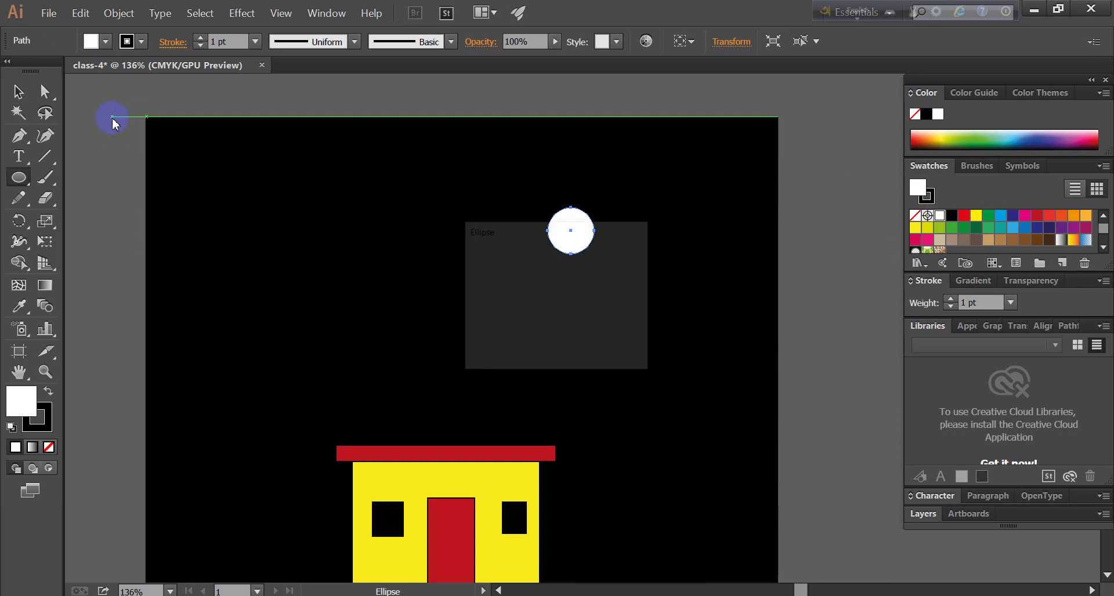
click(597, 336)
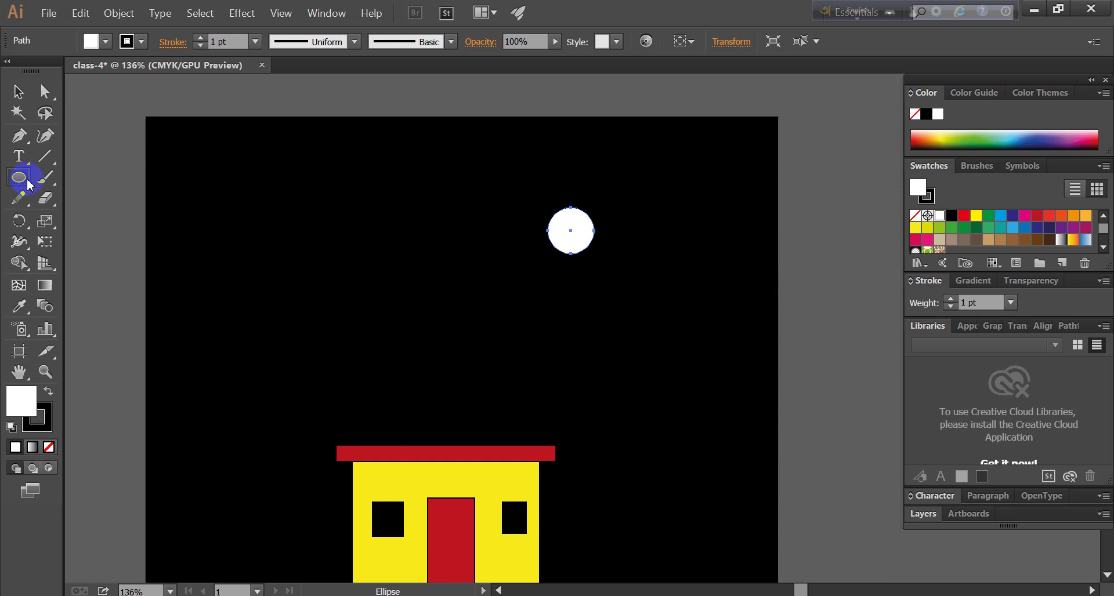
- Scatter white stars of various sizes across the top and left of the sky
drag(28, 186, 84, 258)
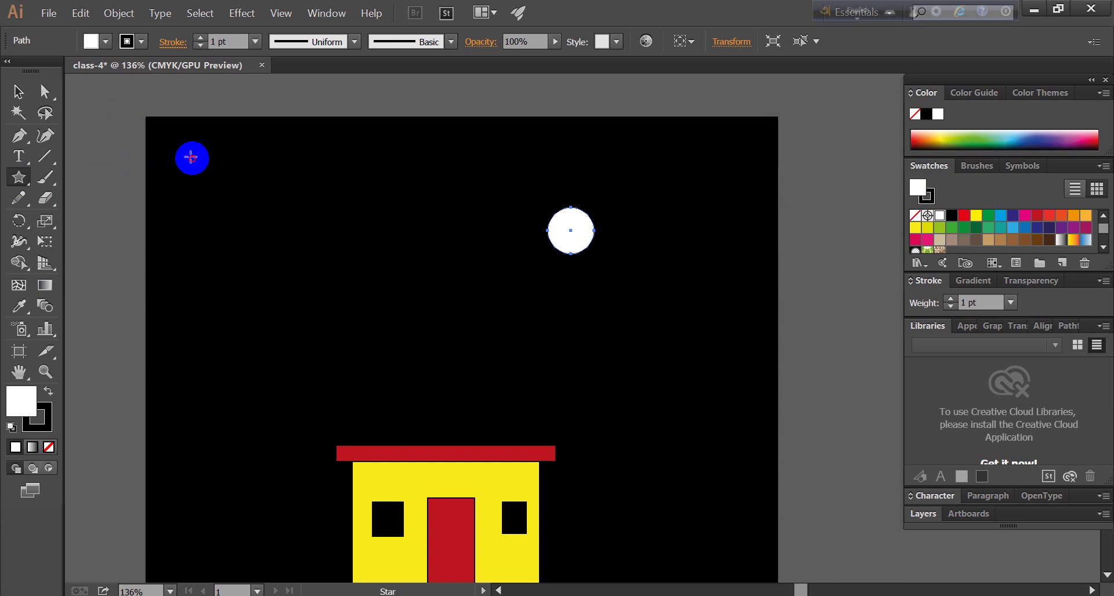
drag(190, 157, 250, 166)
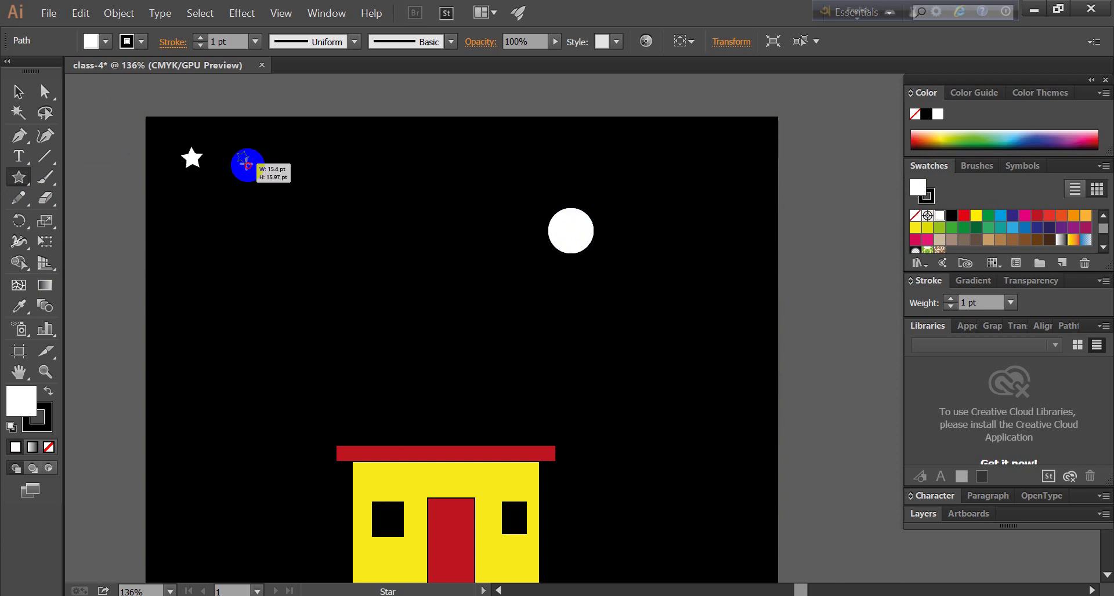
drag(325, 156, 329, 161)
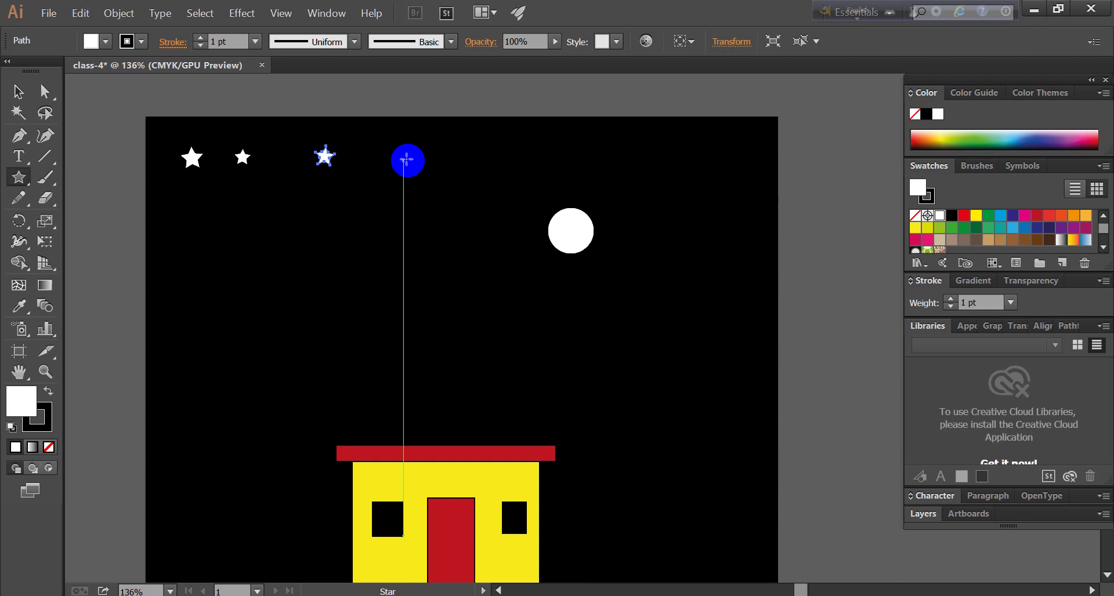
drag(408, 162, 413, 166)
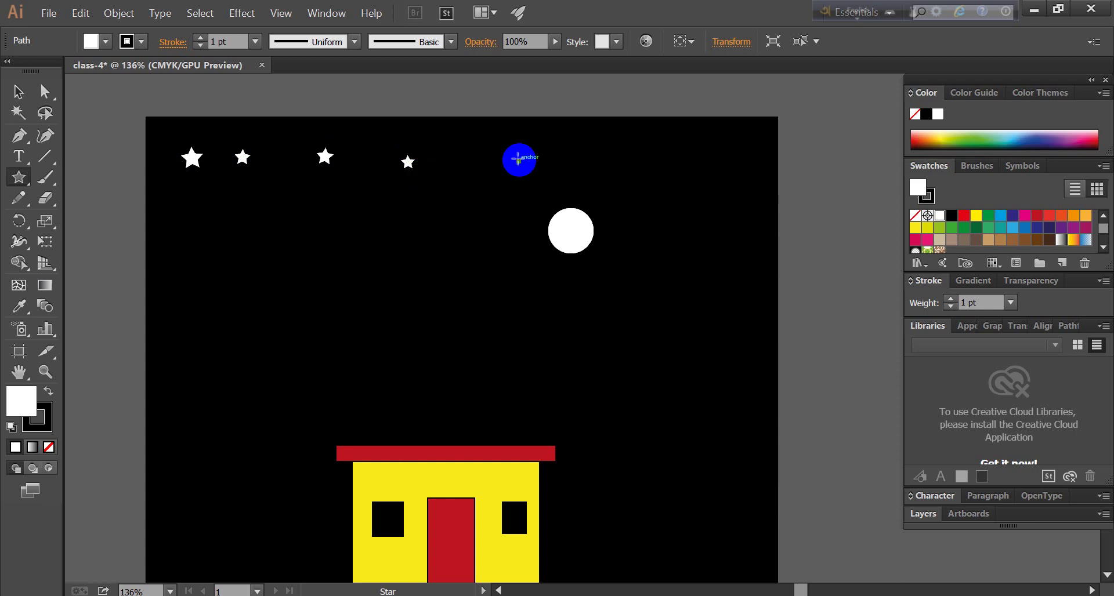
drag(482, 207, 486, 212)
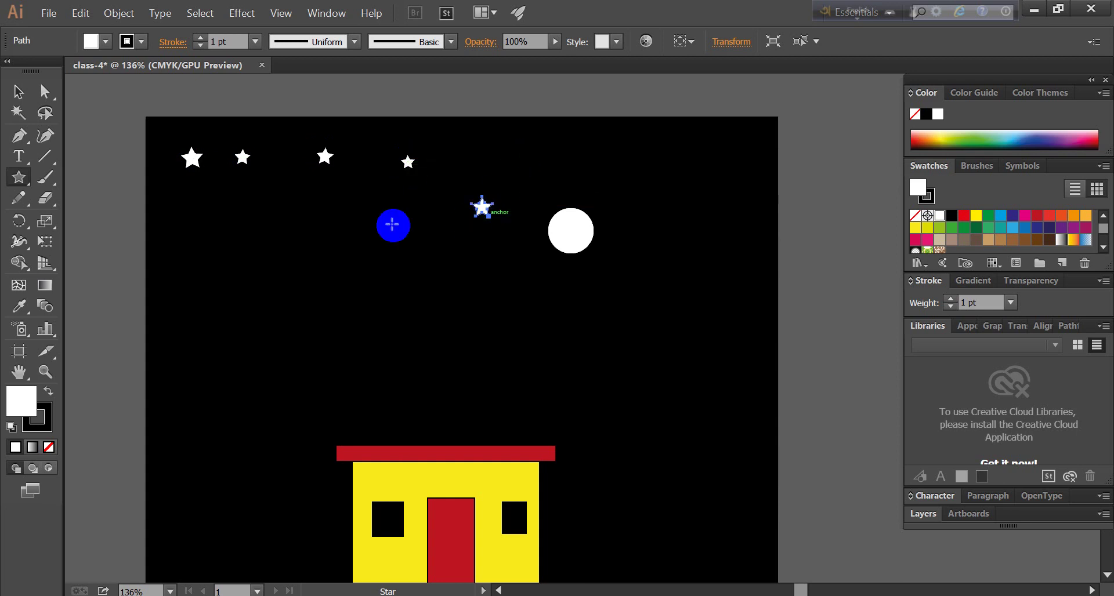
drag(392, 225, 400, 236)
drag(327, 249, 347, 265)
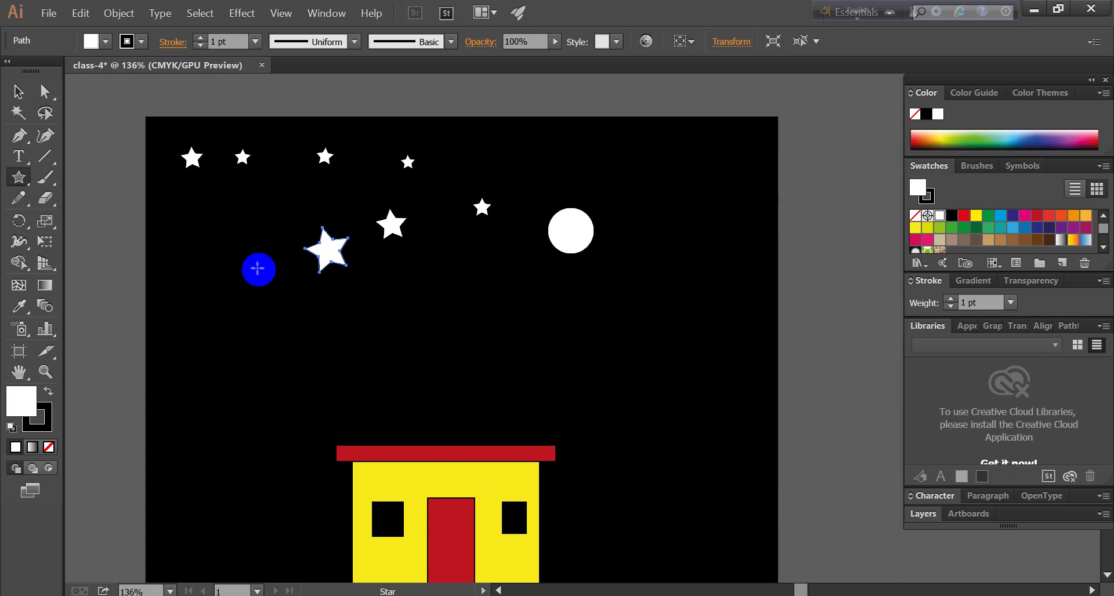
drag(255, 271, 268, 288)
drag(207, 323, 243, 349)
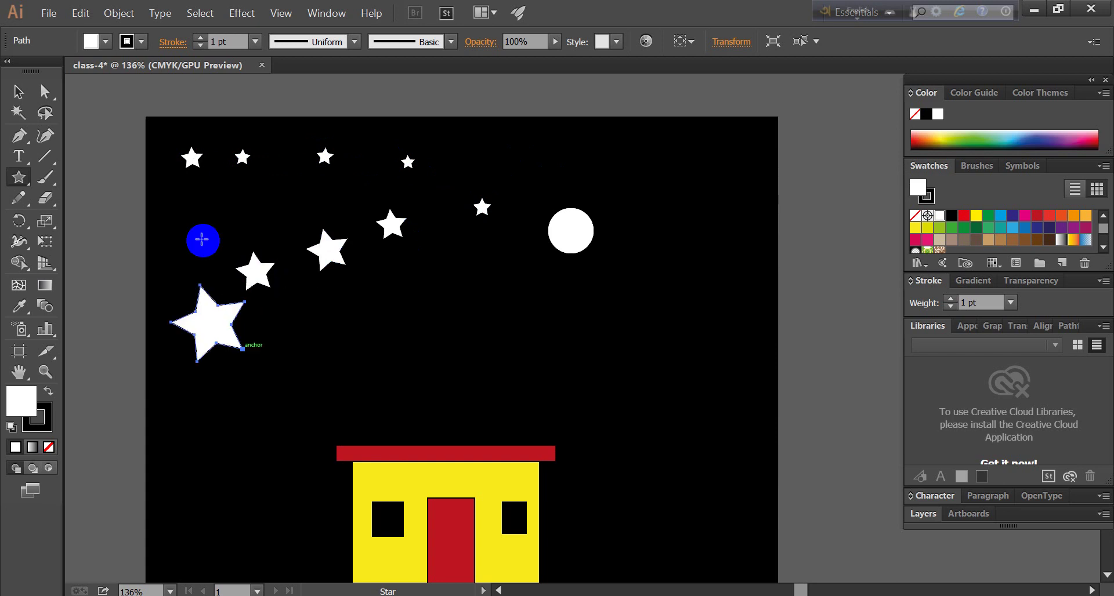
drag(196, 235, 211, 254)
drag(285, 199, 306, 219)
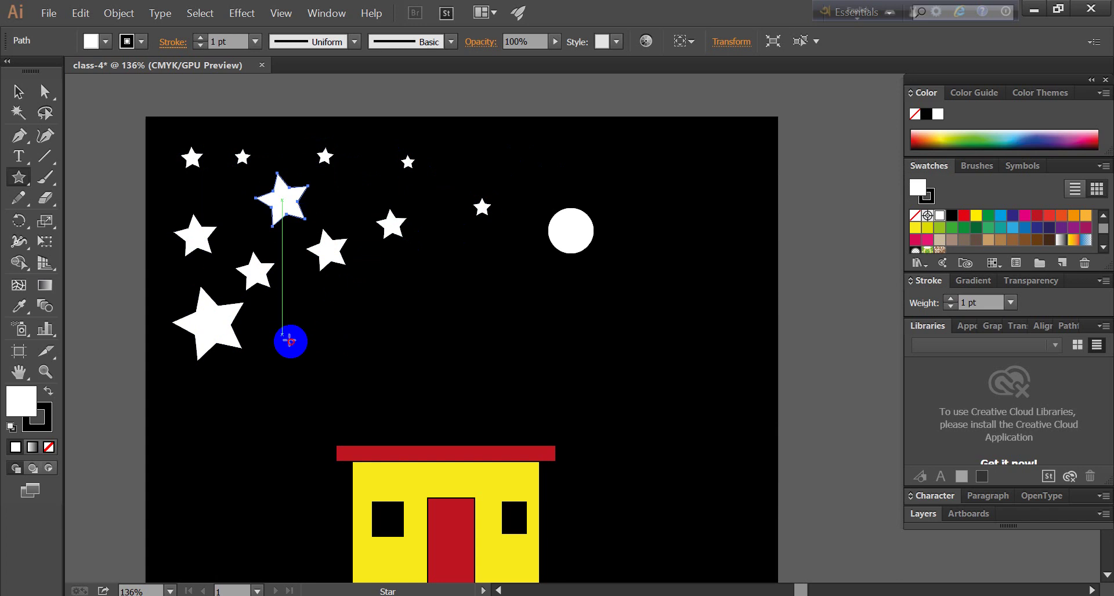
- Add white stars below the moon, at the top right and along the top middle
drag(282, 334, 298, 348)
drag(429, 297, 446, 316)
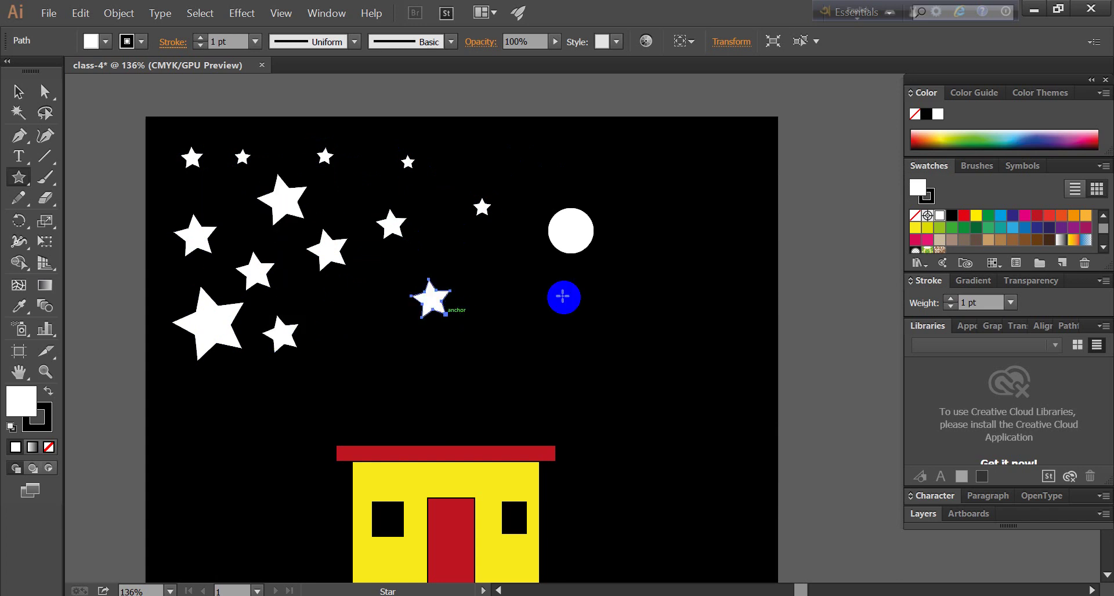
drag(563, 297, 581, 323)
drag(695, 248, 693, 251)
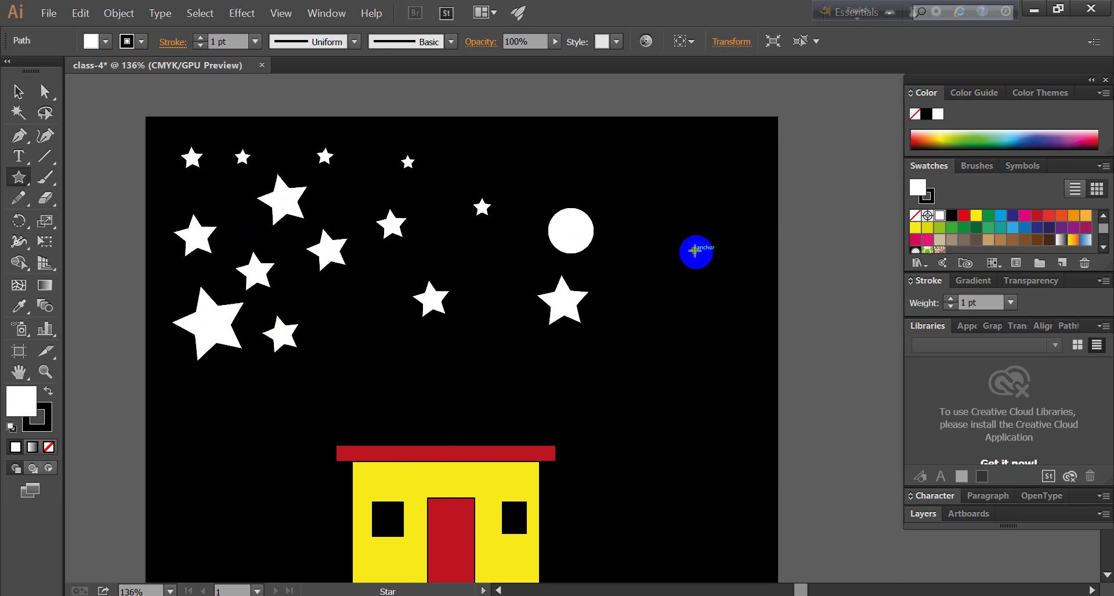
drag(670, 201, 684, 215)
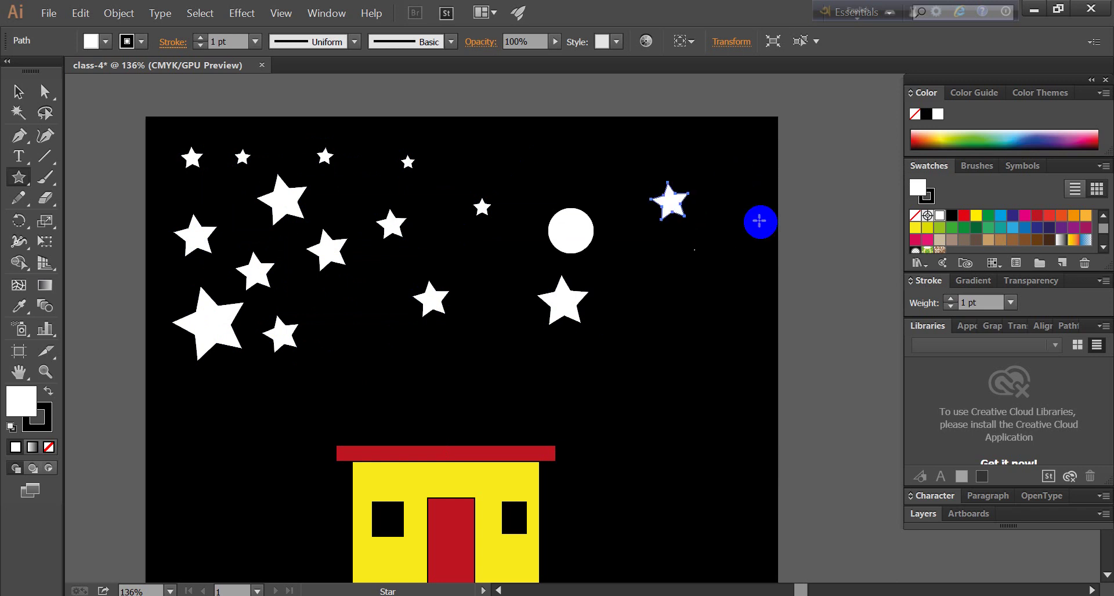
drag(735, 172, 759, 223)
drag(618, 169, 628, 178)
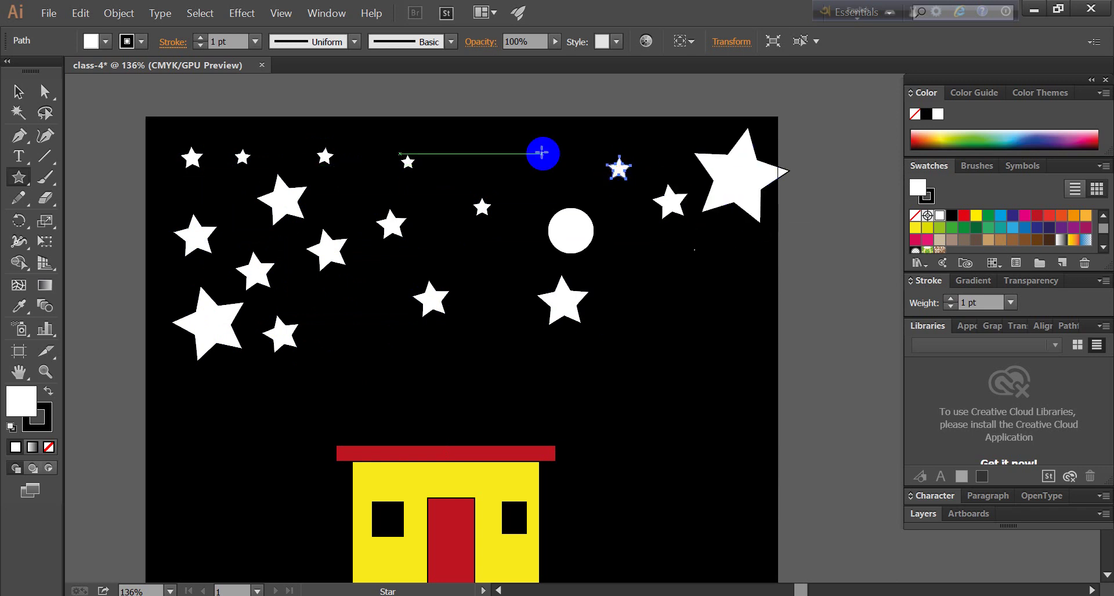
drag(544, 155, 547, 160)
drag(482, 151, 496, 165)
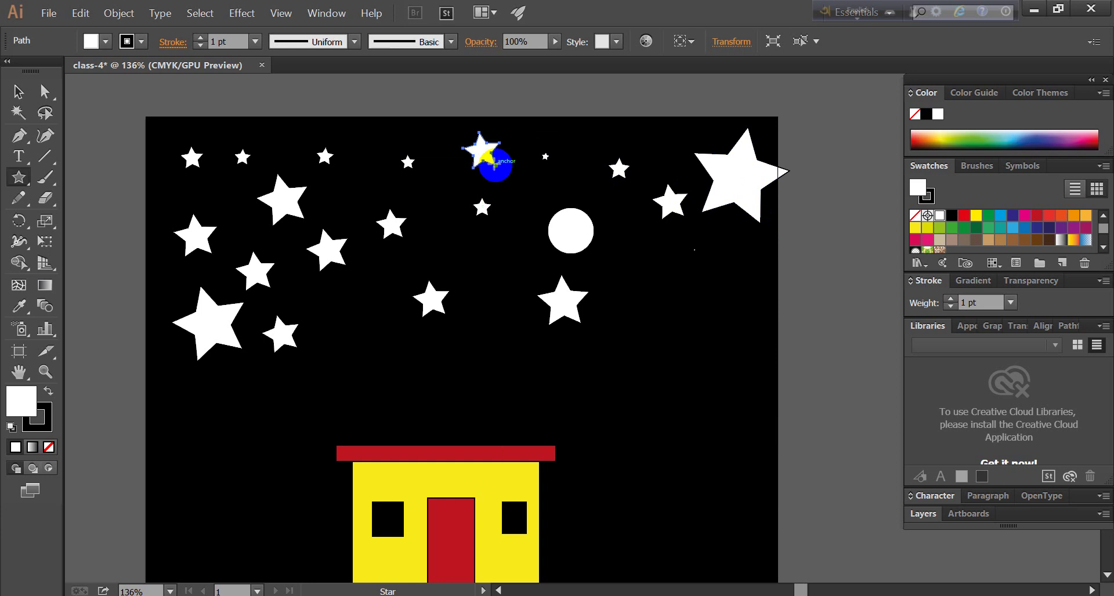
- Add two more stars right of the moon and bring up the Save for Web settings
click(491, 247)
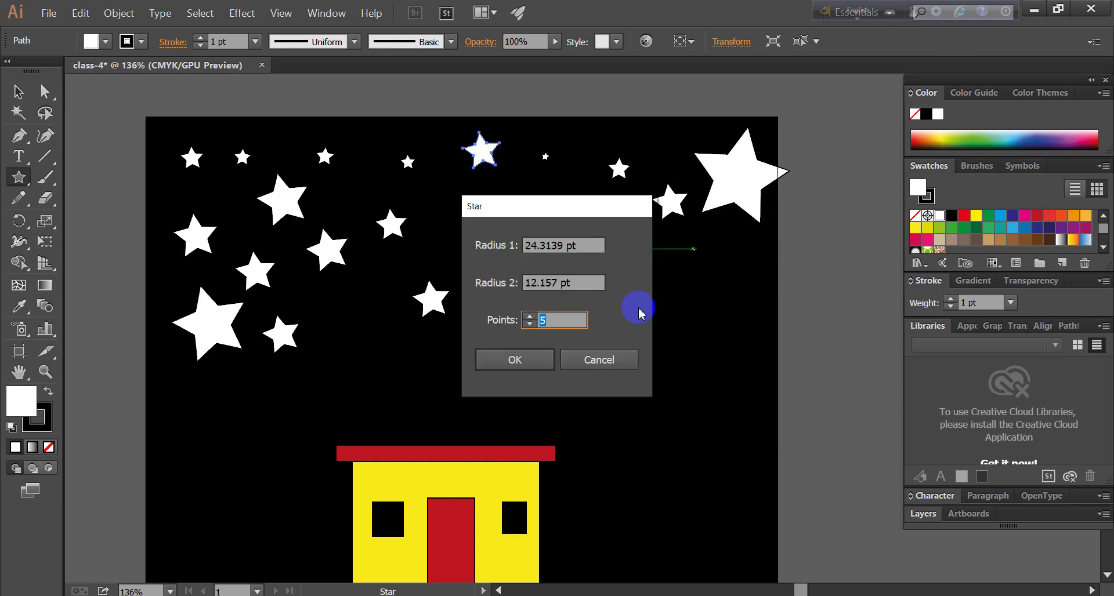
click(613, 363)
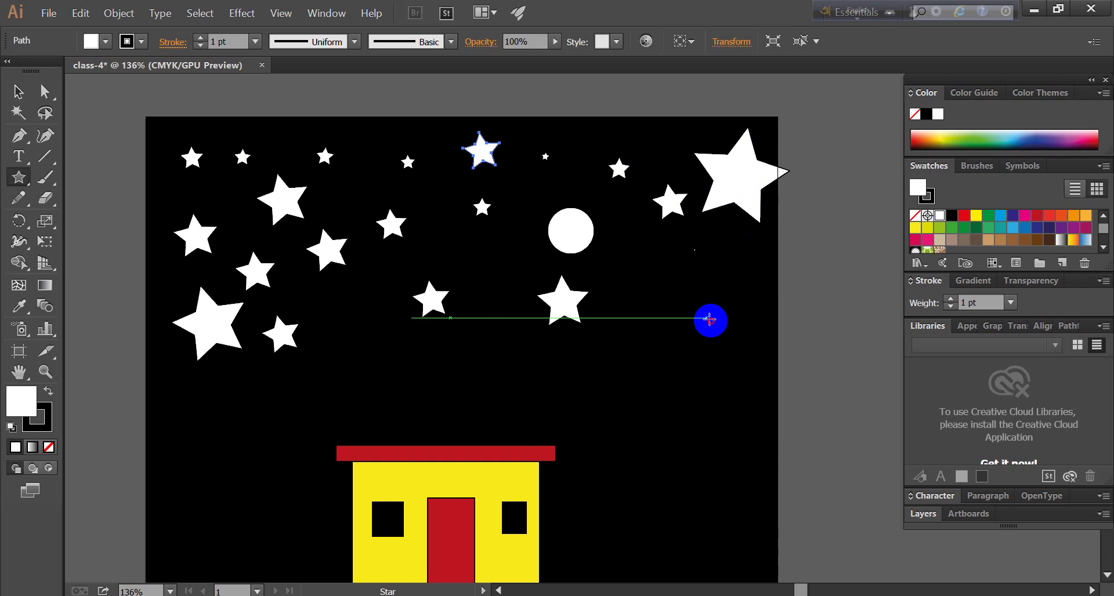
drag(709, 320, 718, 331)
drag(722, 246, 734, 259)
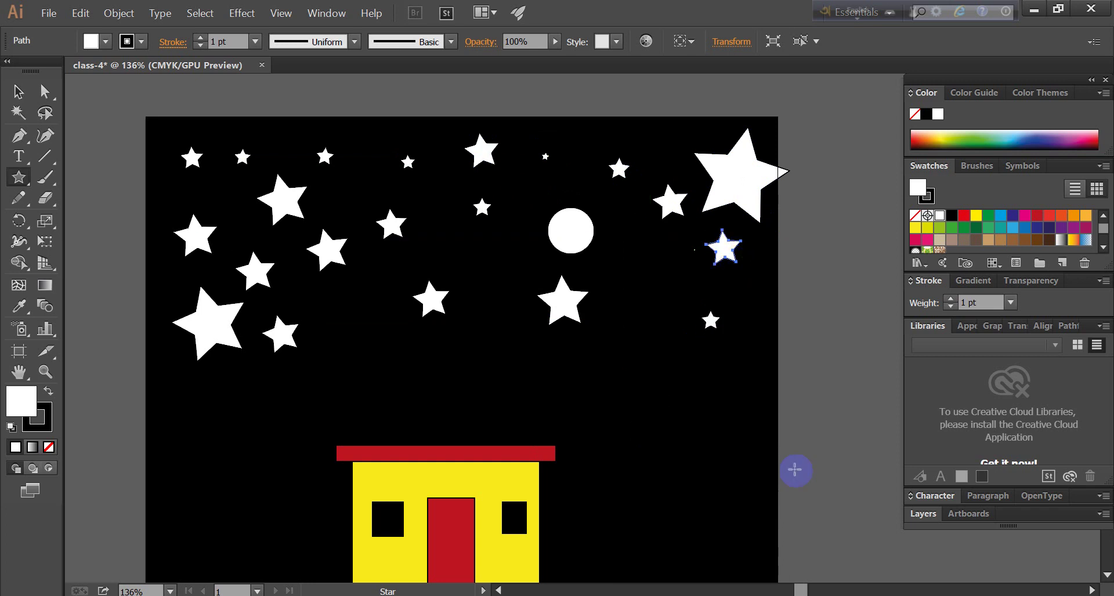
scroll(795, 470, down, 3)
scroll(794, 470, up, 3)
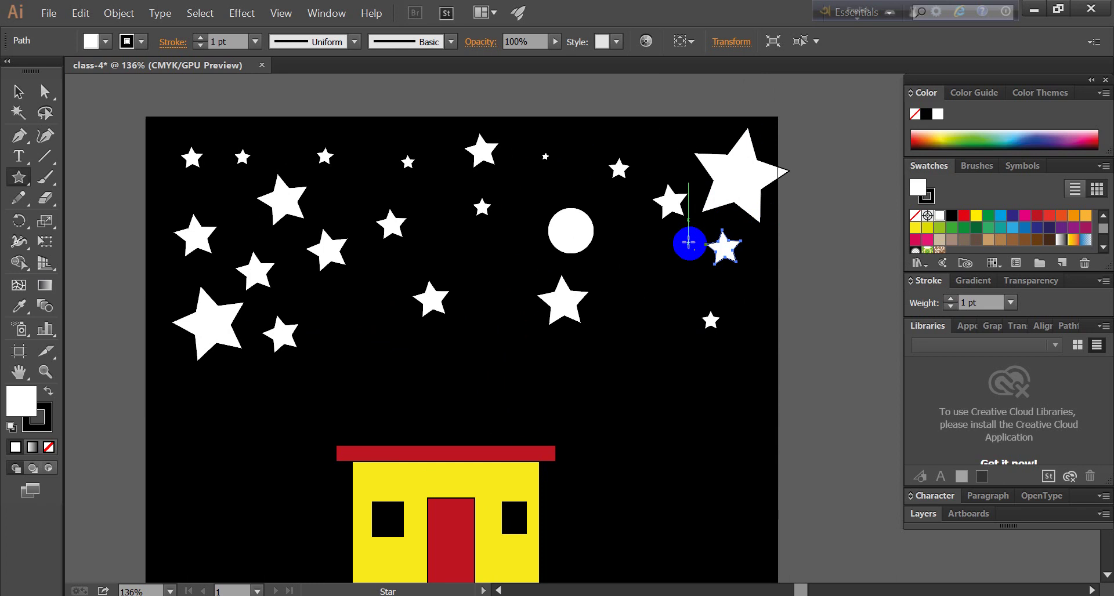
key(ctrl)
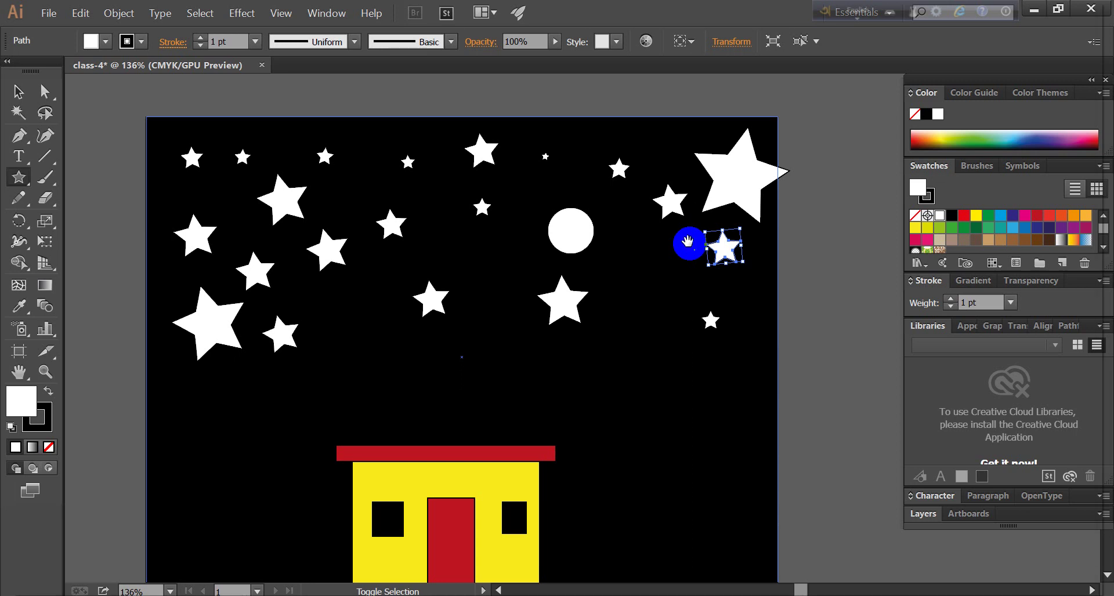
key(ctrl+alt+shift+s)
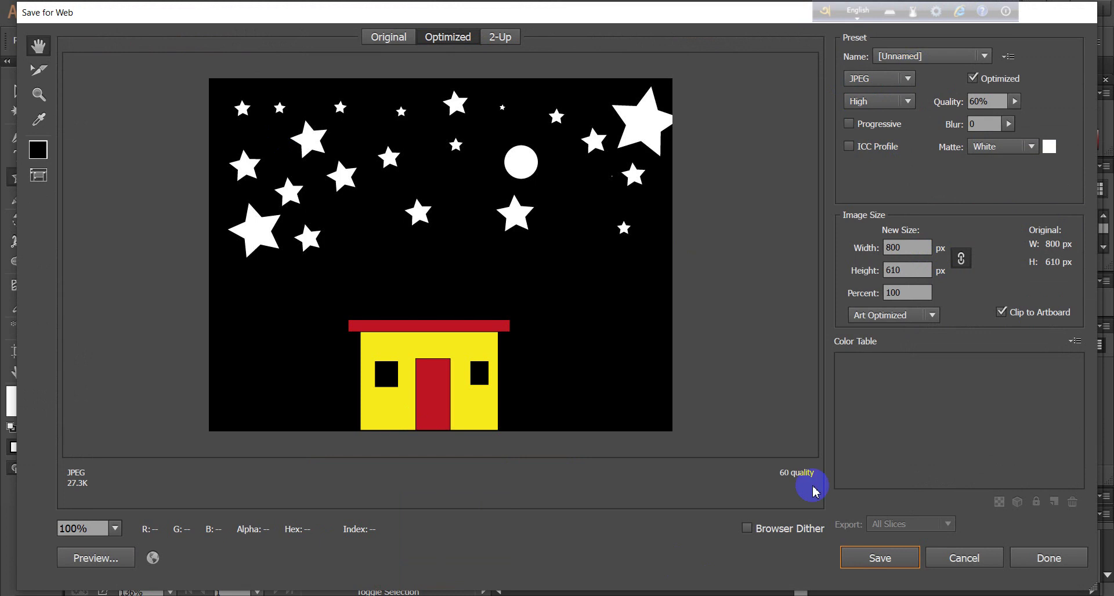
- Save the JPEG as '4clas' instead of replacing class-4.jpg, then switch to the YouTube channel
click(870, 561)
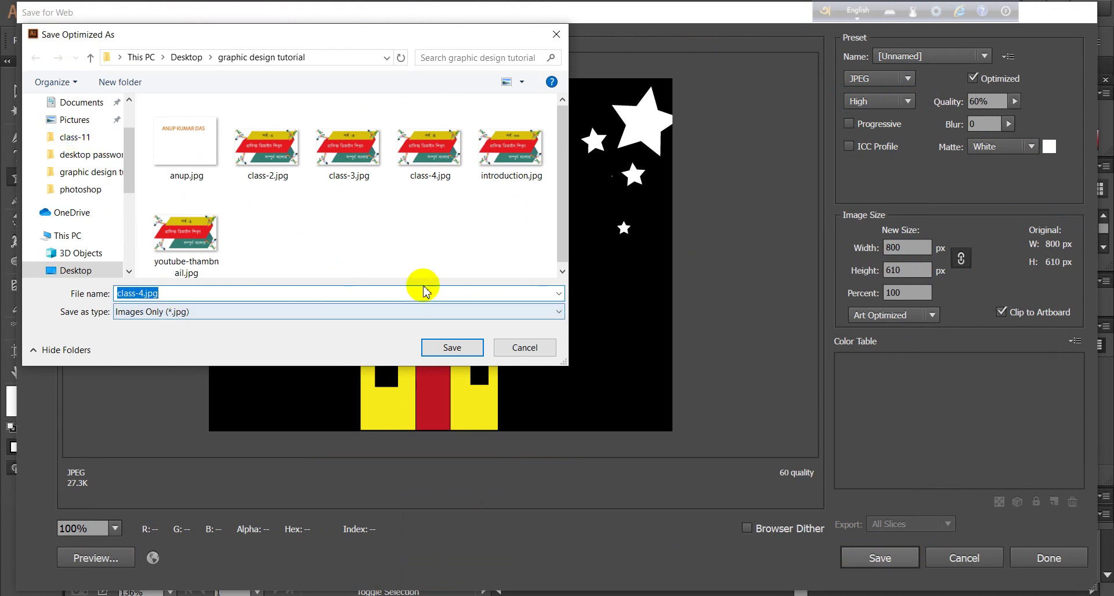
click(453, 349)
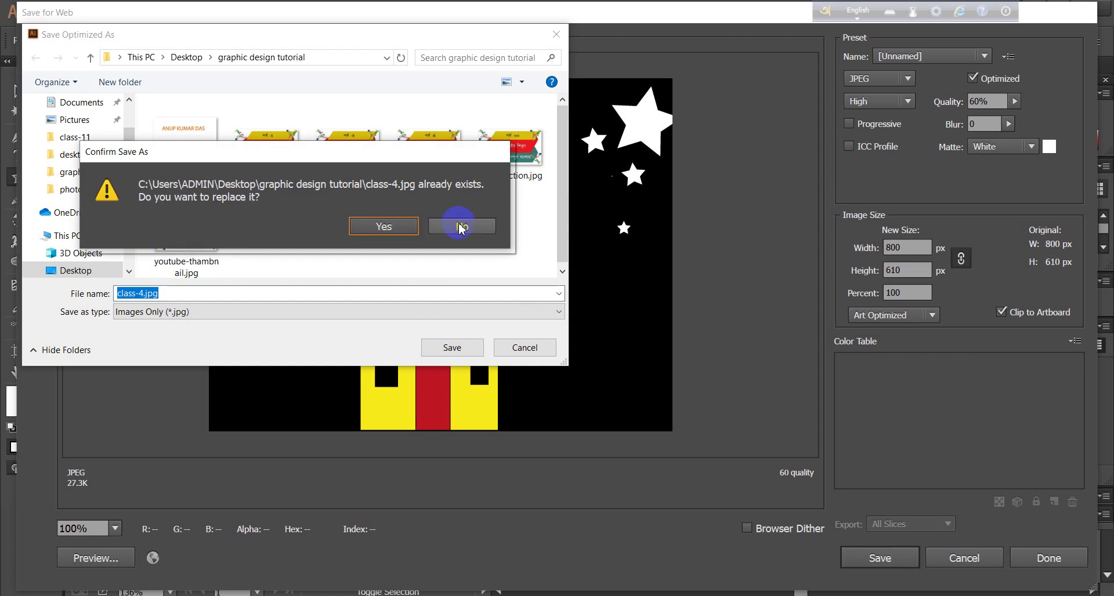
click(456, 225)
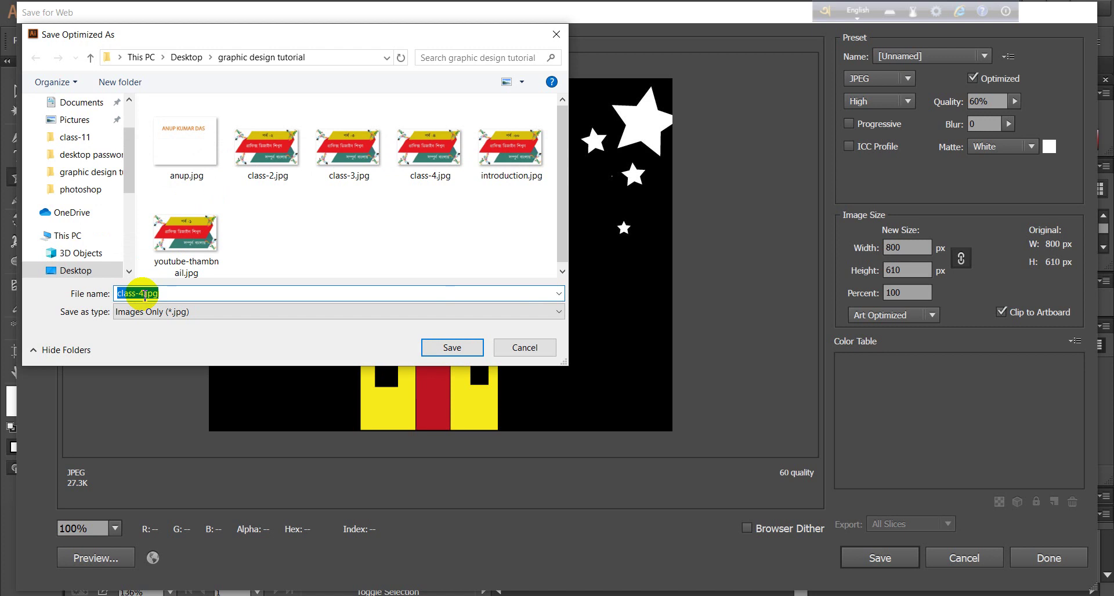
key(BackSpace)
text(4c)
text(lass)
key(Return)
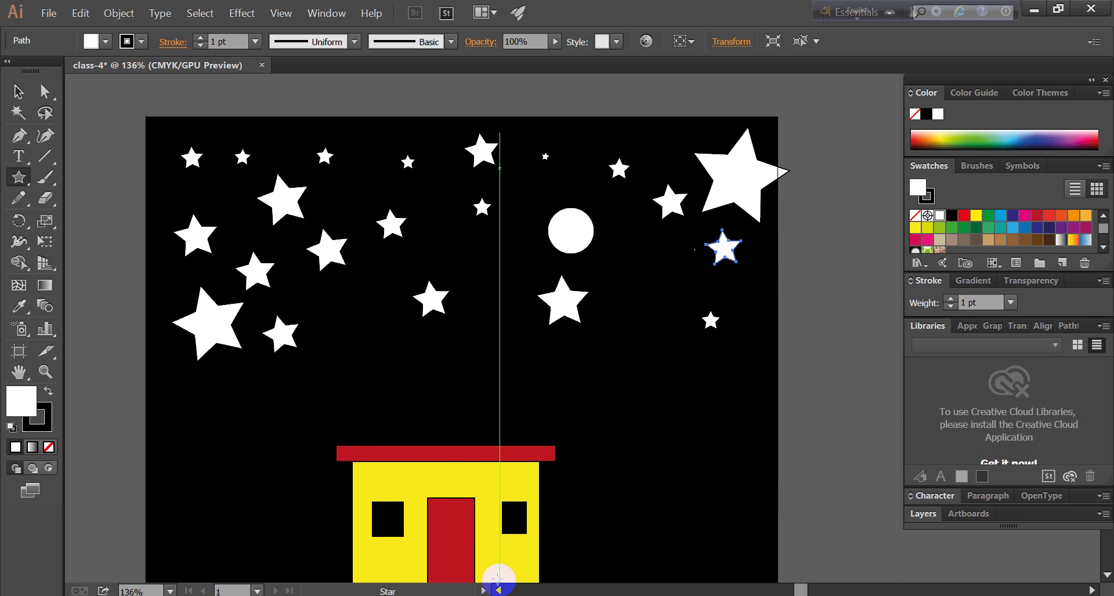
click(336, 498)
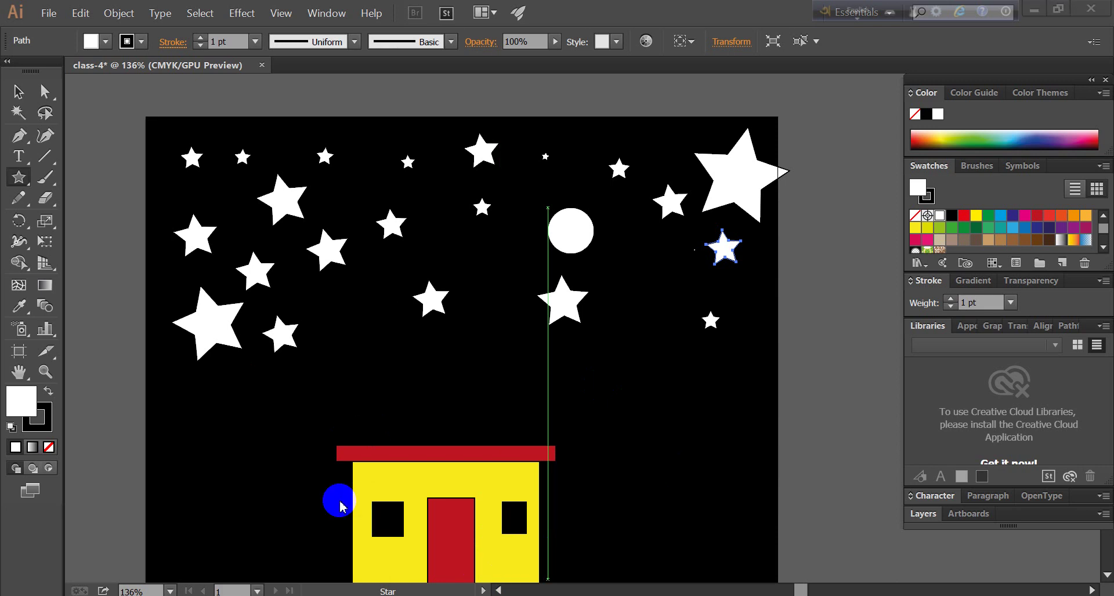
click(311, 408)
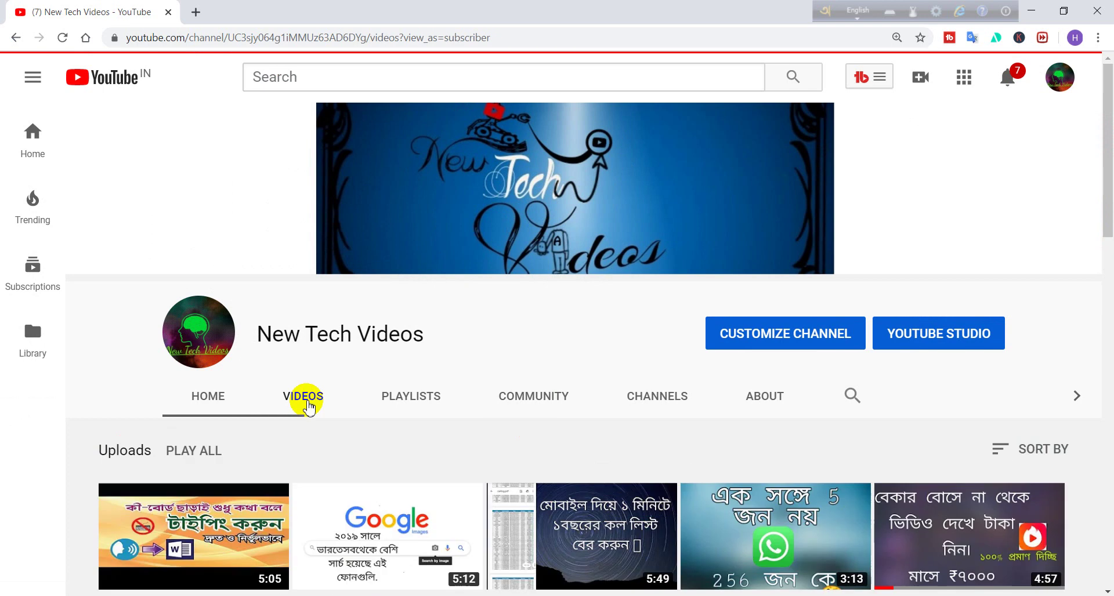
- Scroll down the channel's Videos tab to view the grid of uploaded videos
scroll(432, 443, down, 4)
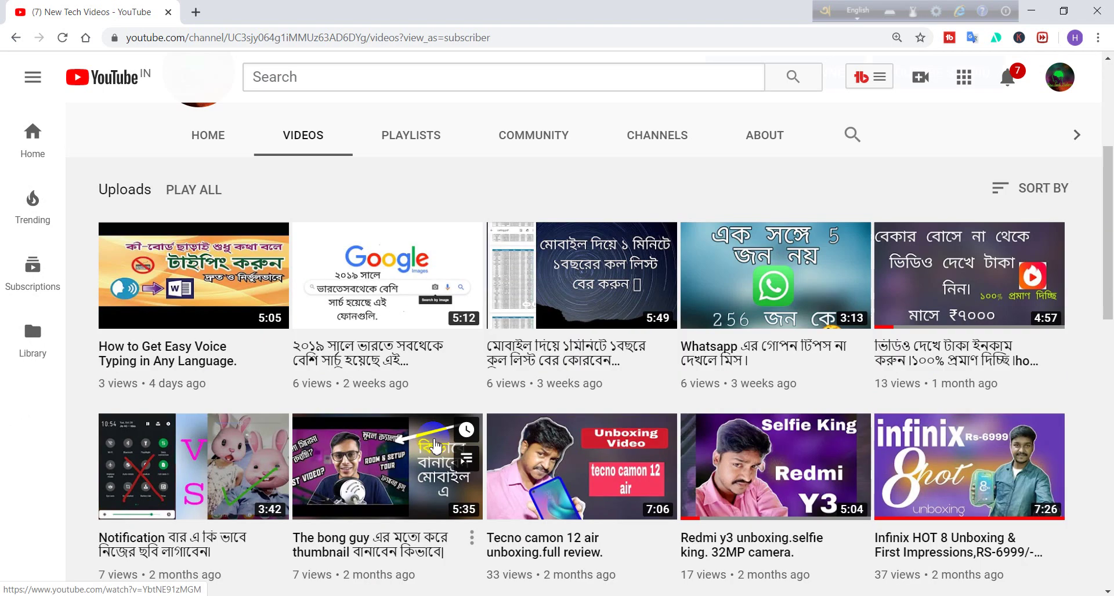